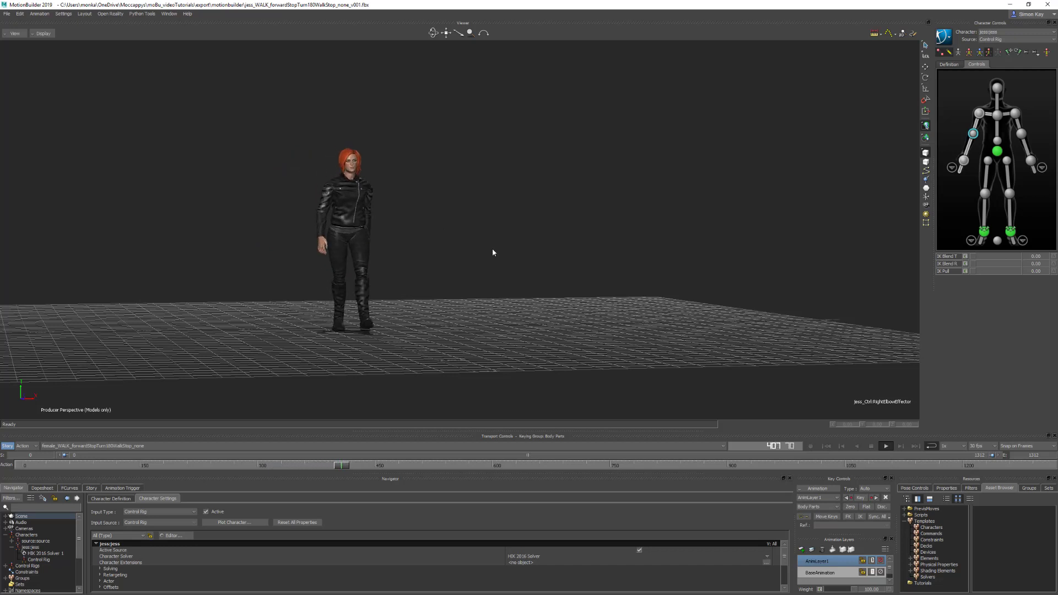
Stop playback, display the skeleton in X-ray mode, and inspect the spine01_jnt joint's curves on the BaseAnimation layer.
key("space")
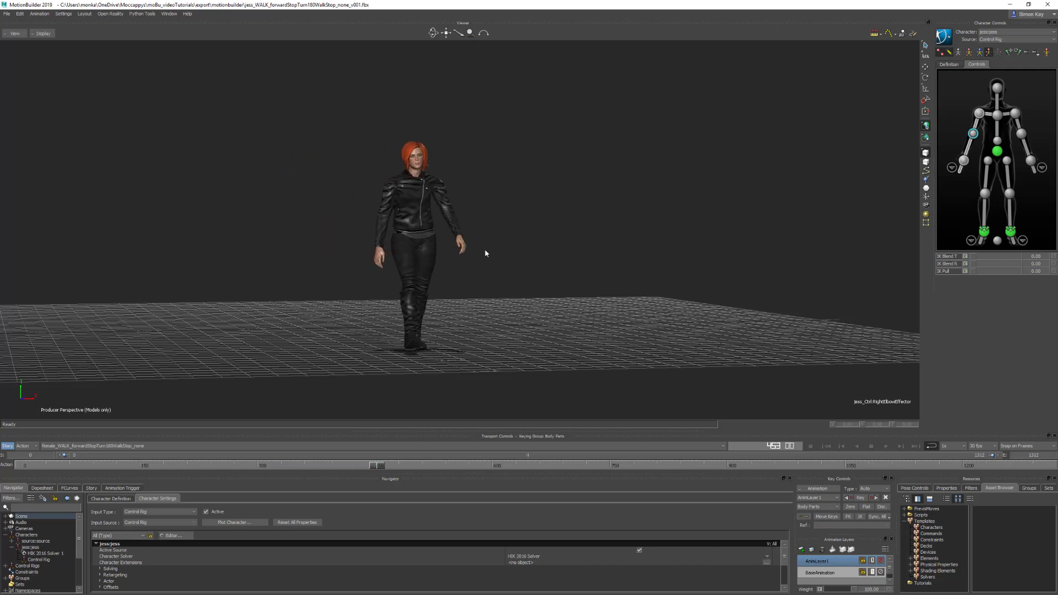
key("ctrl+a")
left_click(419, 224)
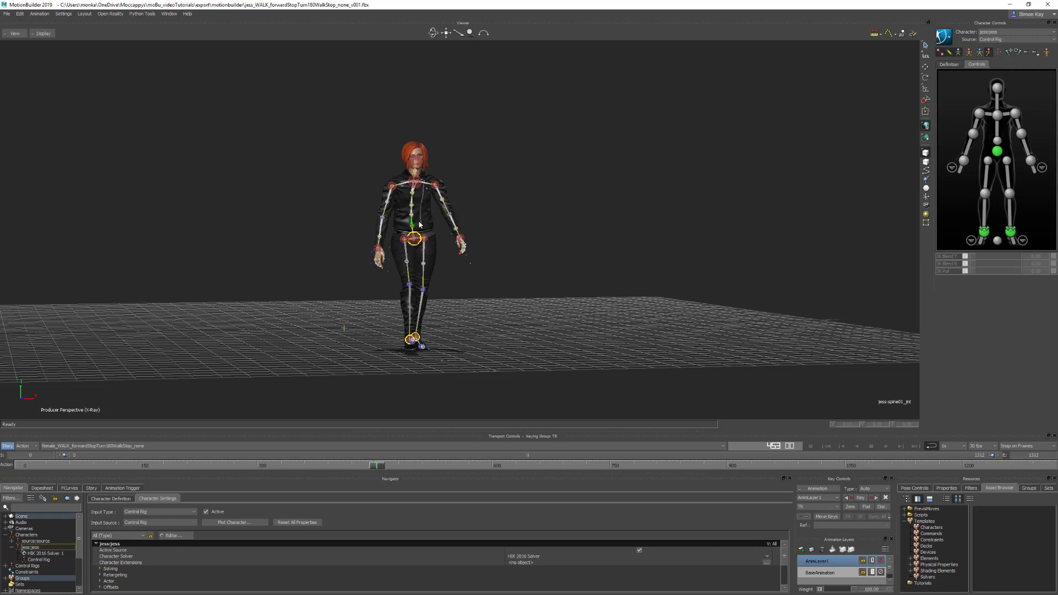
left_click(70, 489)
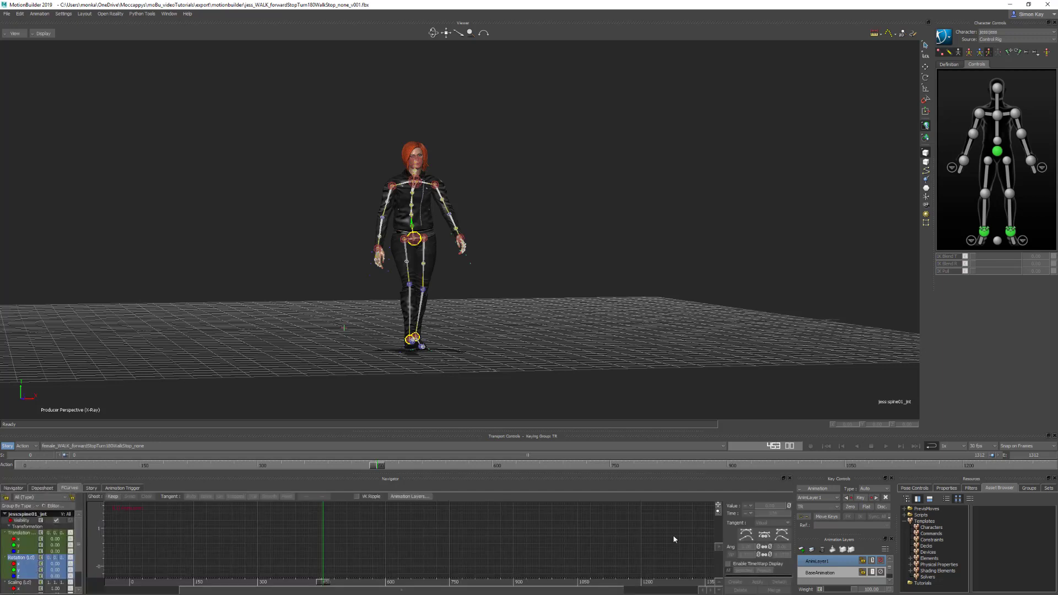
left_click(820, 572)
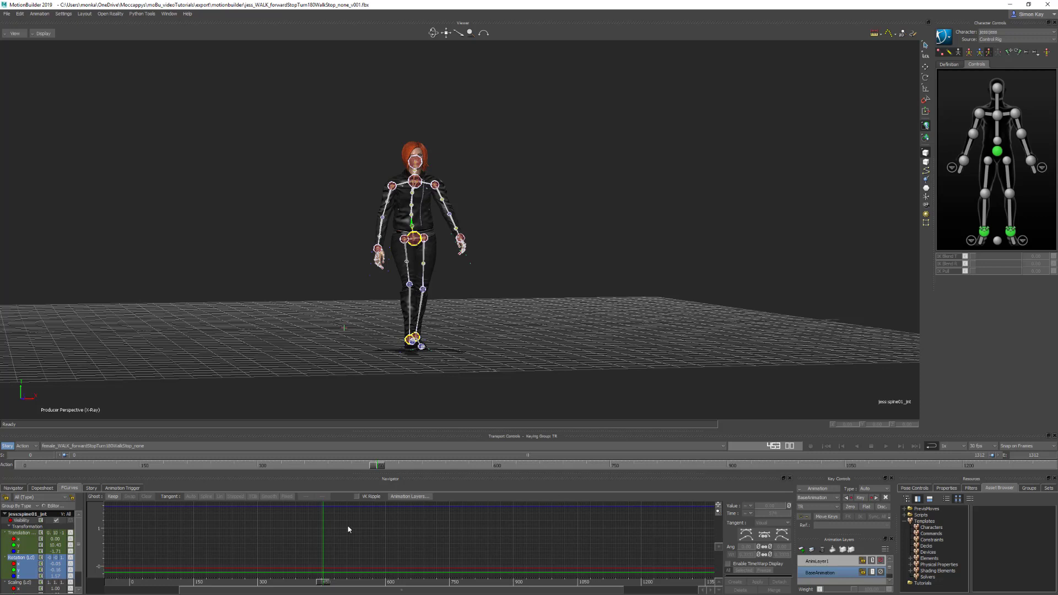
Examine the jess character definition's mapping list, including the Base and Auxiliary joint groups.
left_click(14, 488)
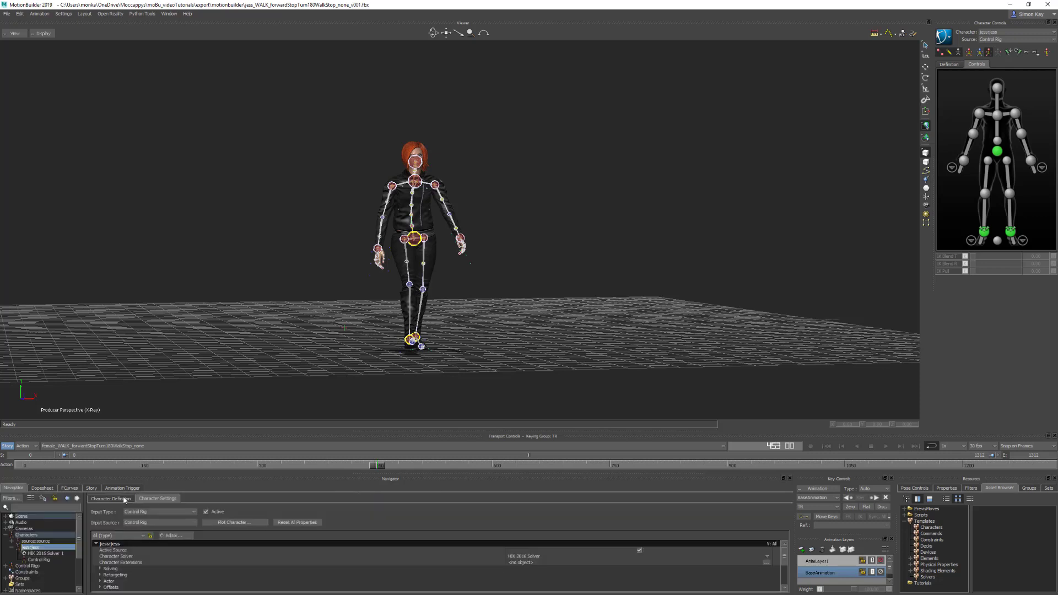
left_click(125, 500)
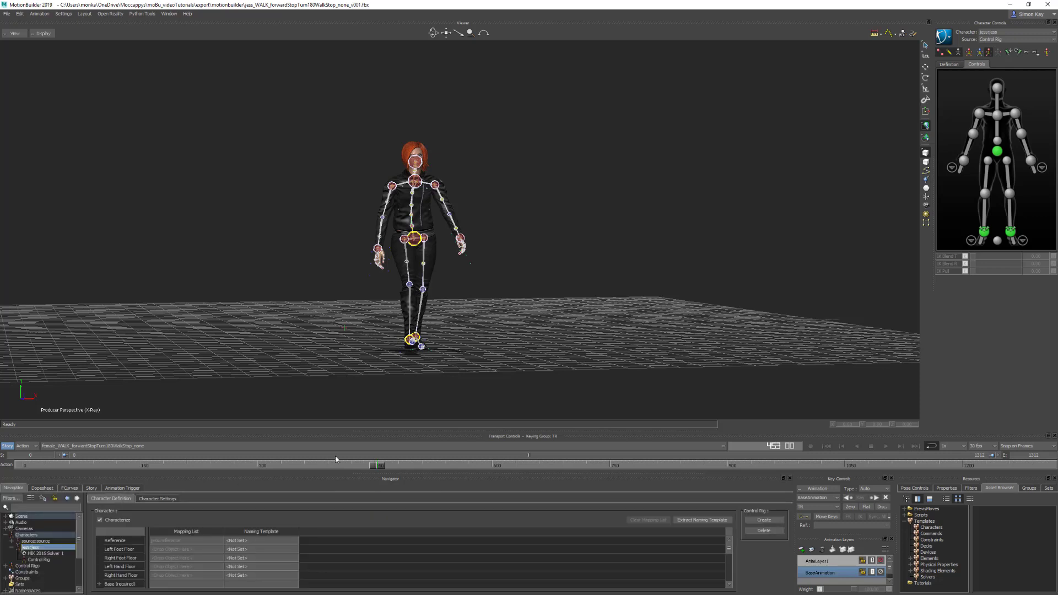
left_click_drag(355, 430, 366, 254)
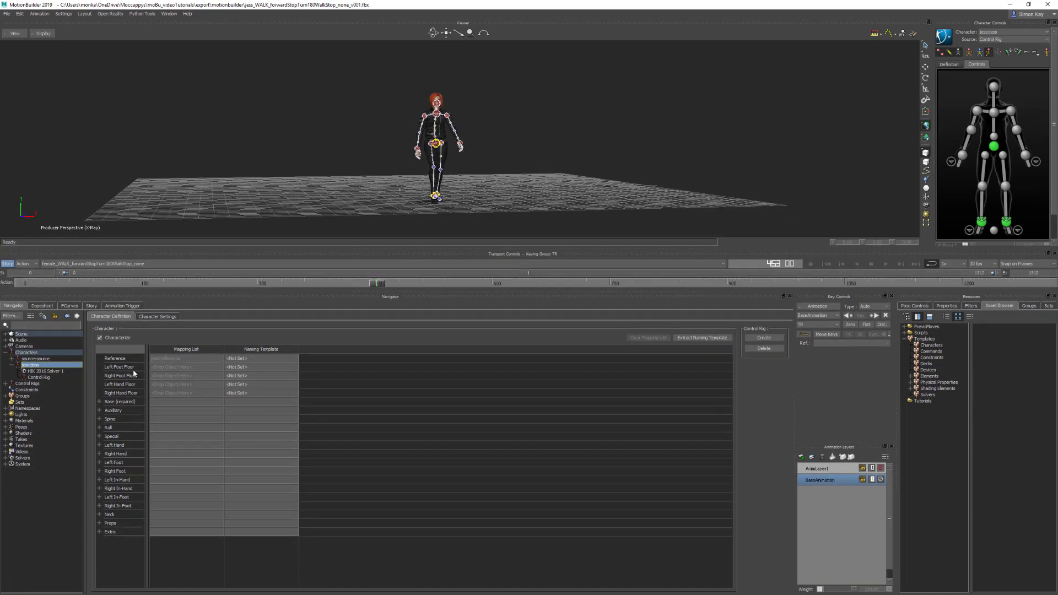
left_click(100, 402)
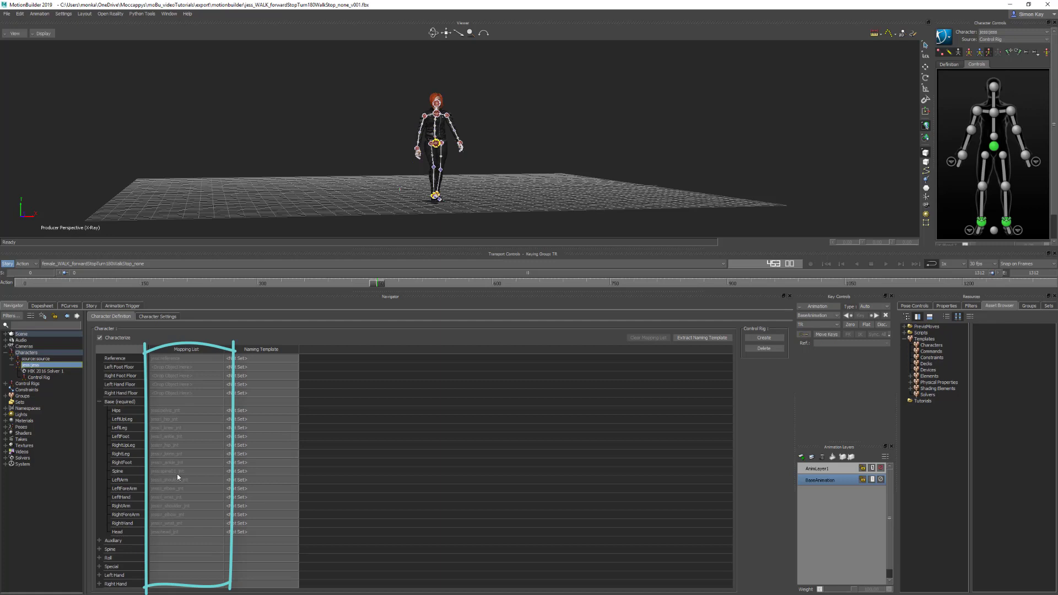
left_click(100, 541)
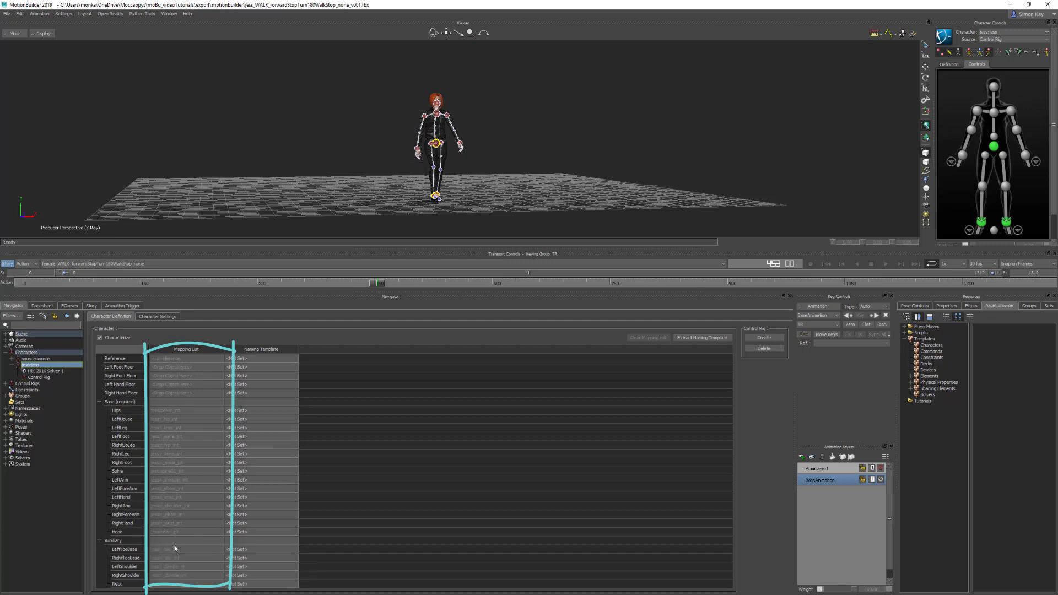
scroll(174, 545, "down", 3)
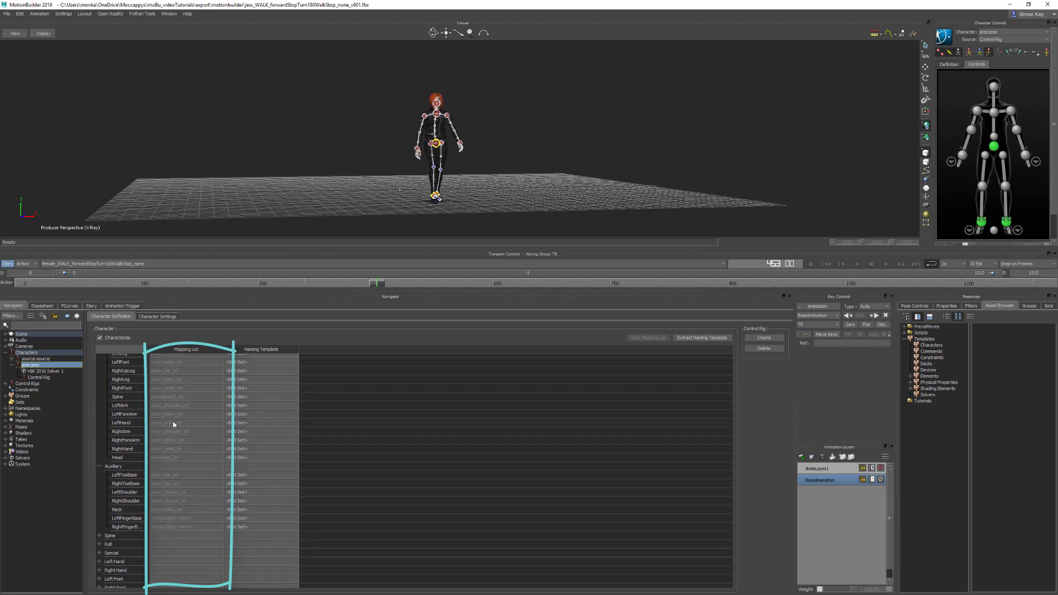
scroll(173, 420, "up", 3)
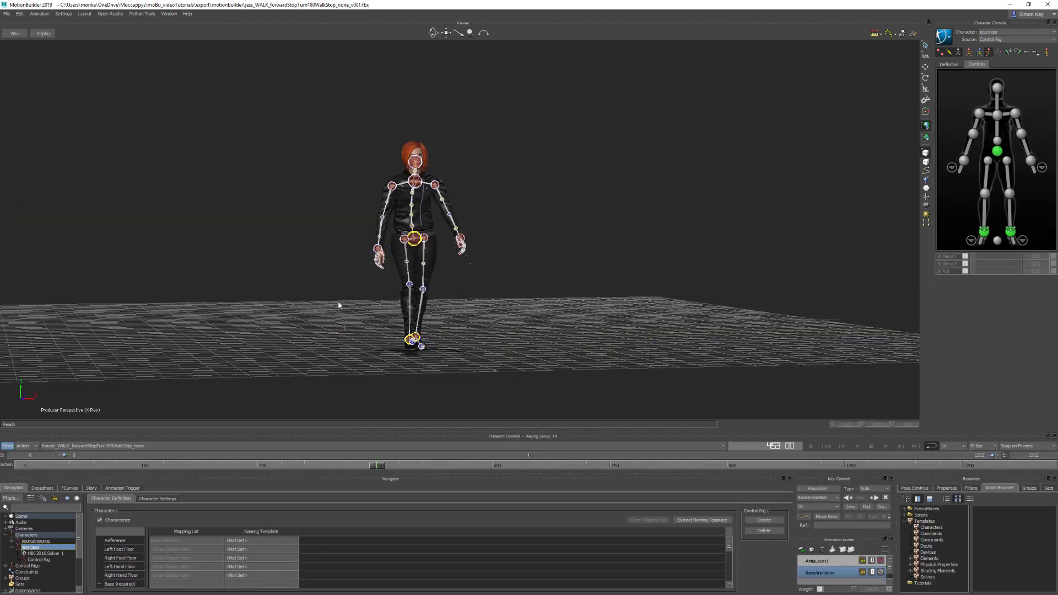
left_click(171, 499)
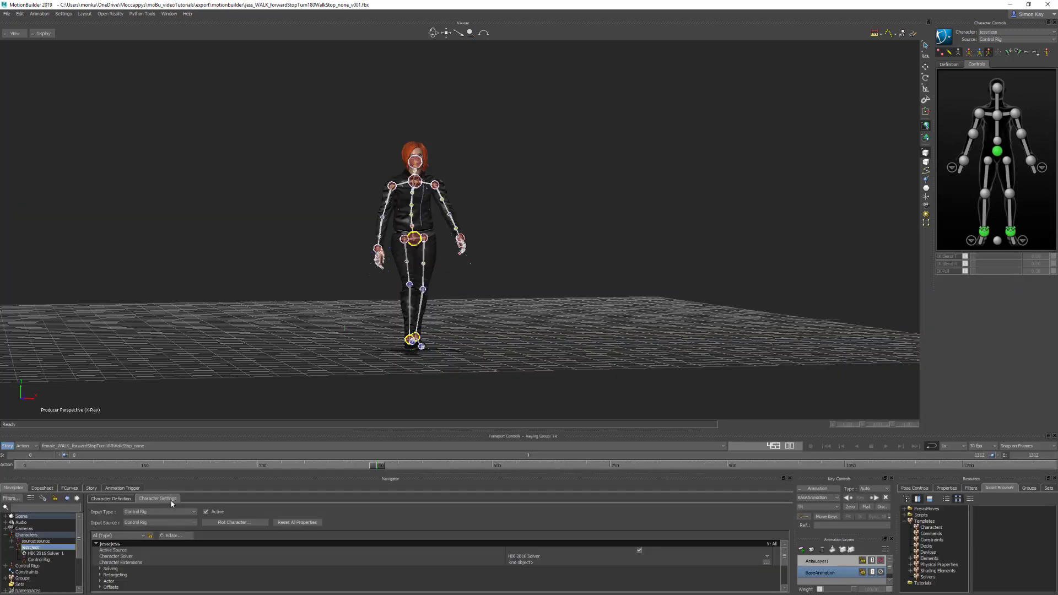
left_click(229, 525)
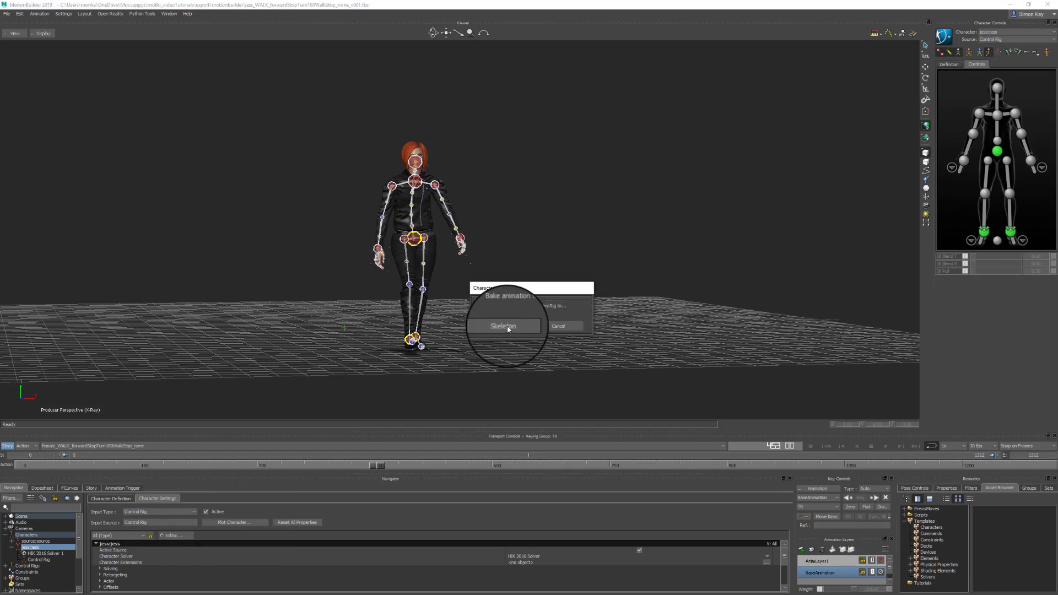
left_click(508, 326)
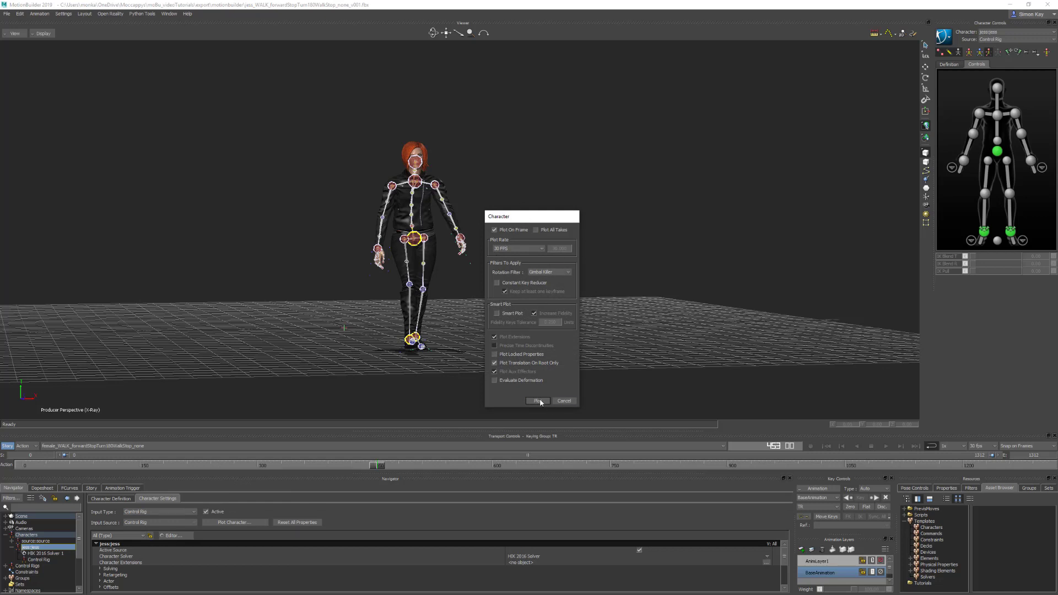
left_click(565, 402)
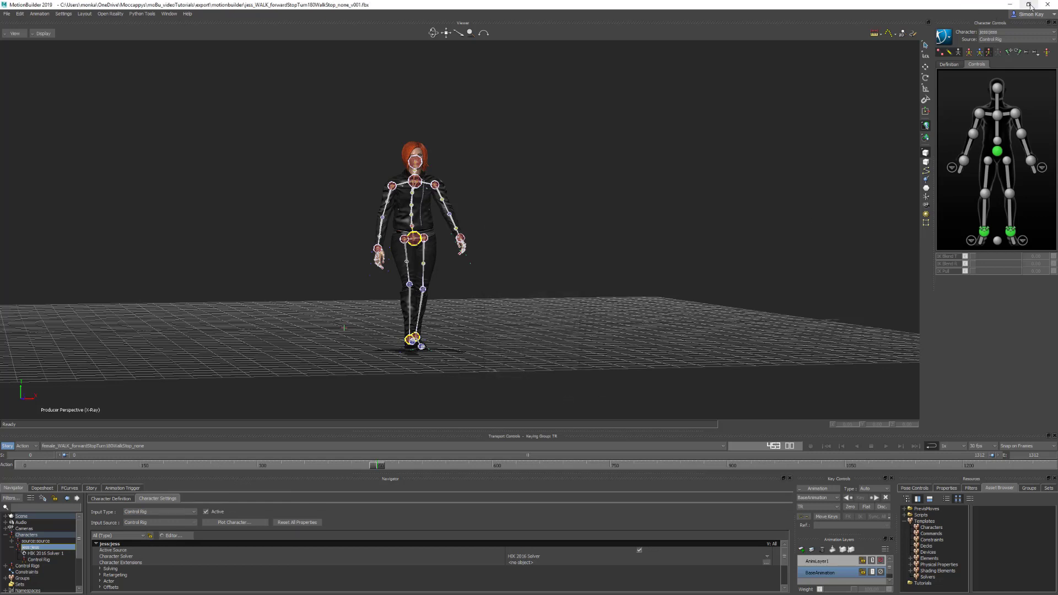
Bake the jess character's animation to its skeleton at 30 FPS for the current take only, then check it in models-only display.
left_click(944, 36)
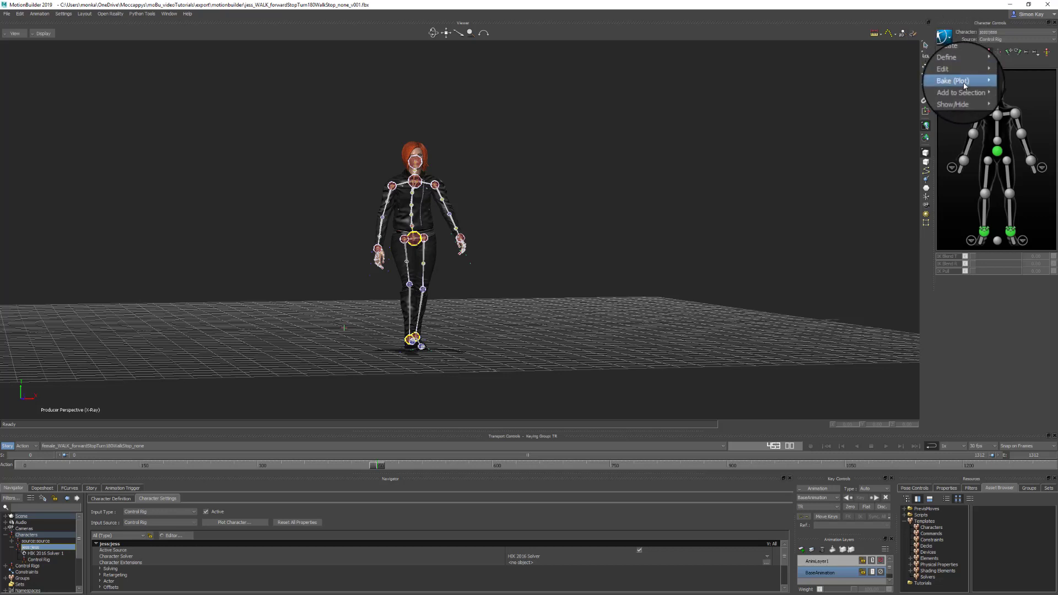
mouse_move(965, 86)
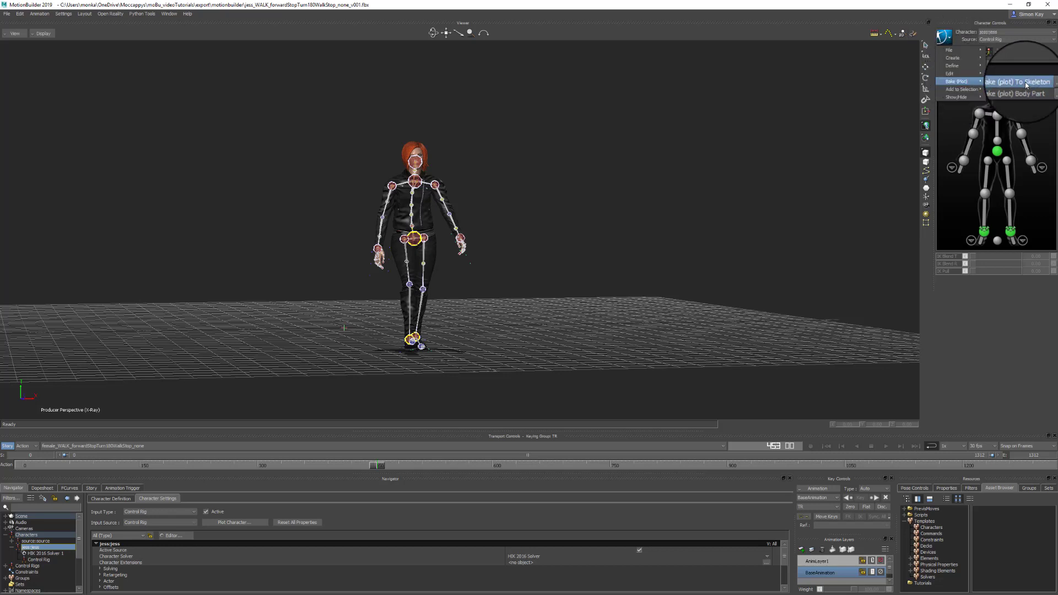
left_click(1046, 84)
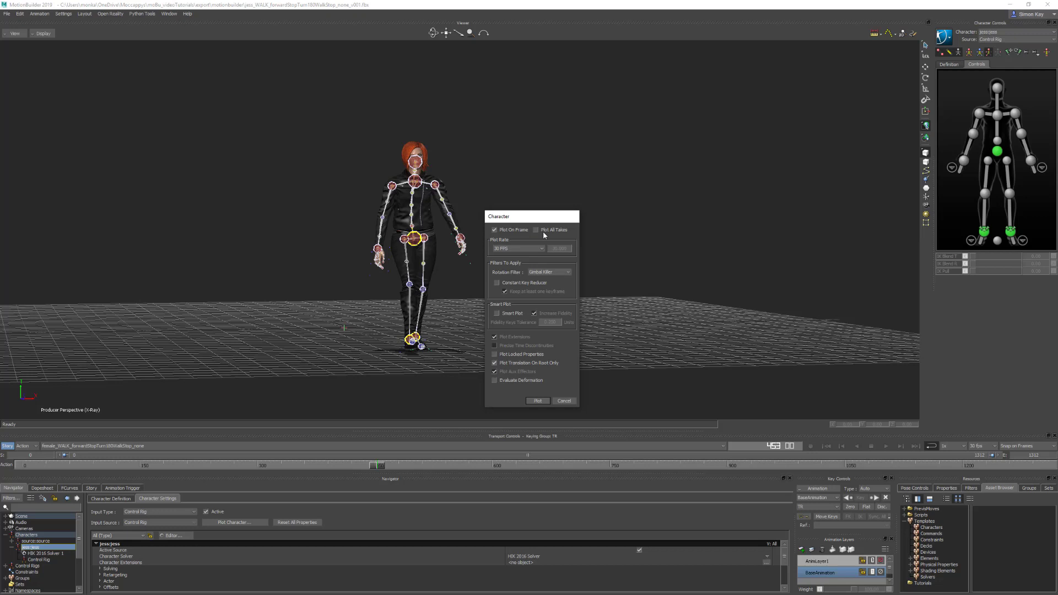
left_click(537, 401)
key("ctrl+a")
left_click_drag(377, 466, 413, 466)
Create a new take, Take 002, copying the data from the current take.
left_click(96, 447)
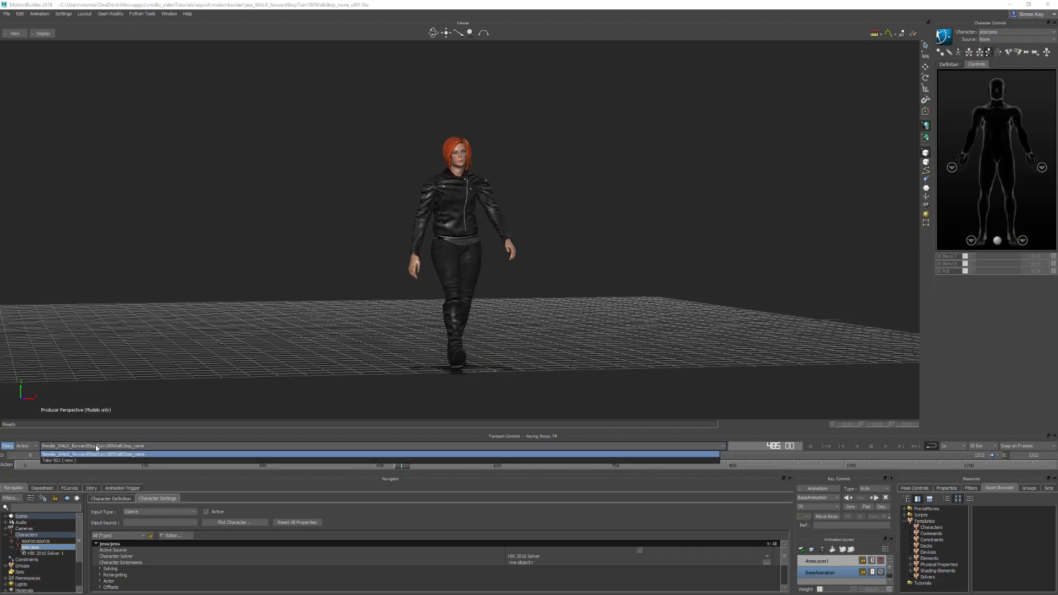
left_click(69, 462)
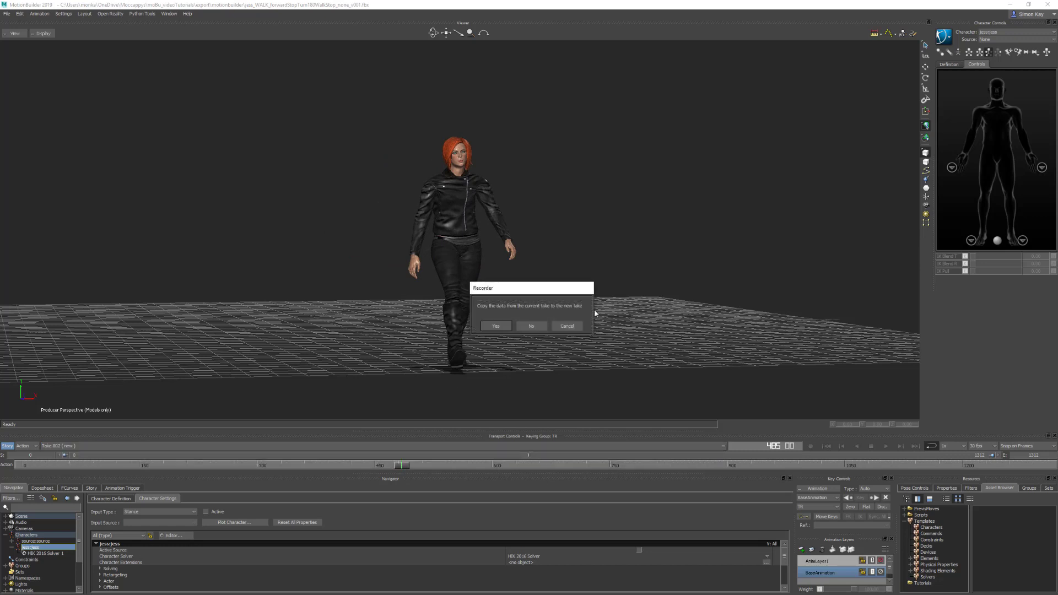
left_click(504, 326)
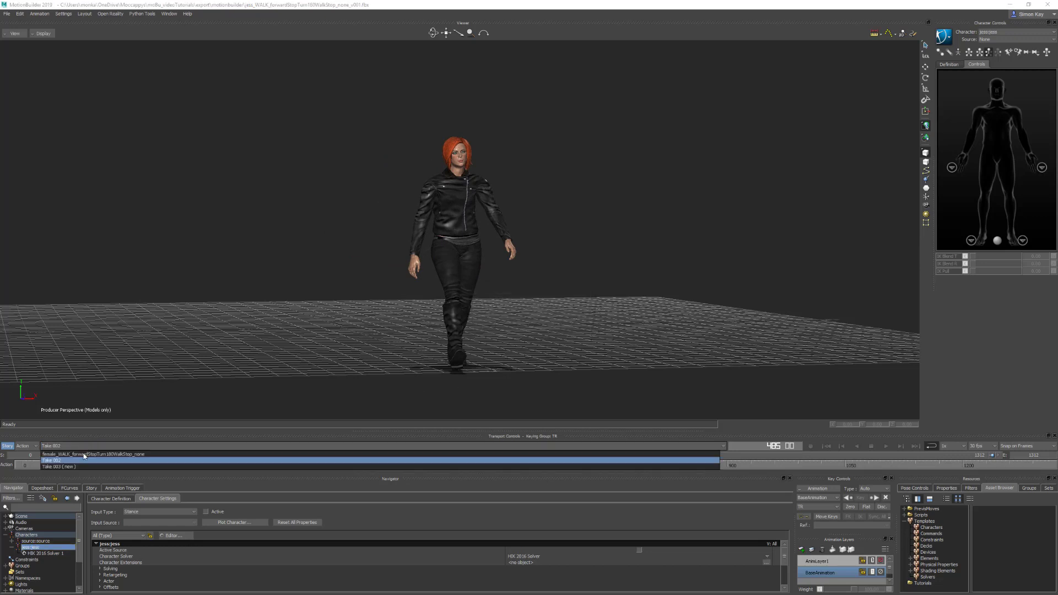
Return to the female_WALK take, bake the animation to a new FK/IK control rig, and scrub through the result.
left_click(233, 523)
left_click(504, 326)
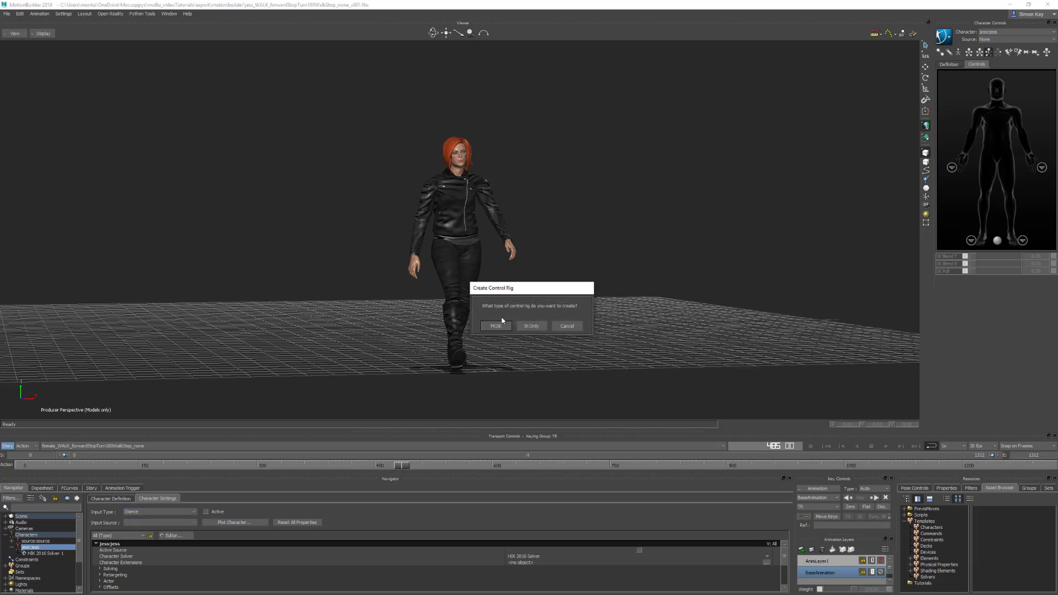
left_click(499, 325)
left_click(537, 394)
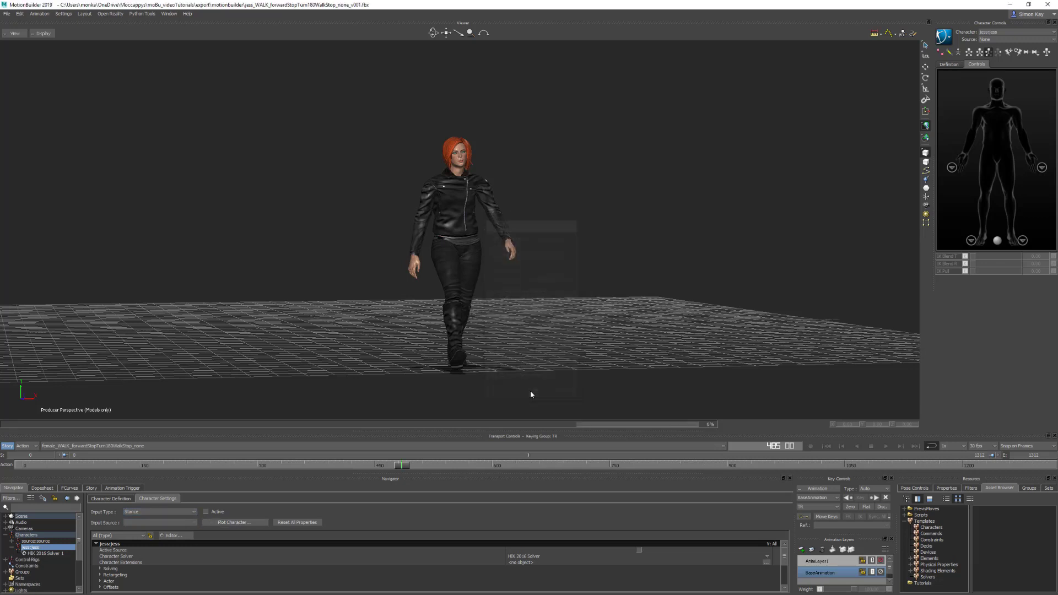
left_click_drag(331, 465, 427, 468)
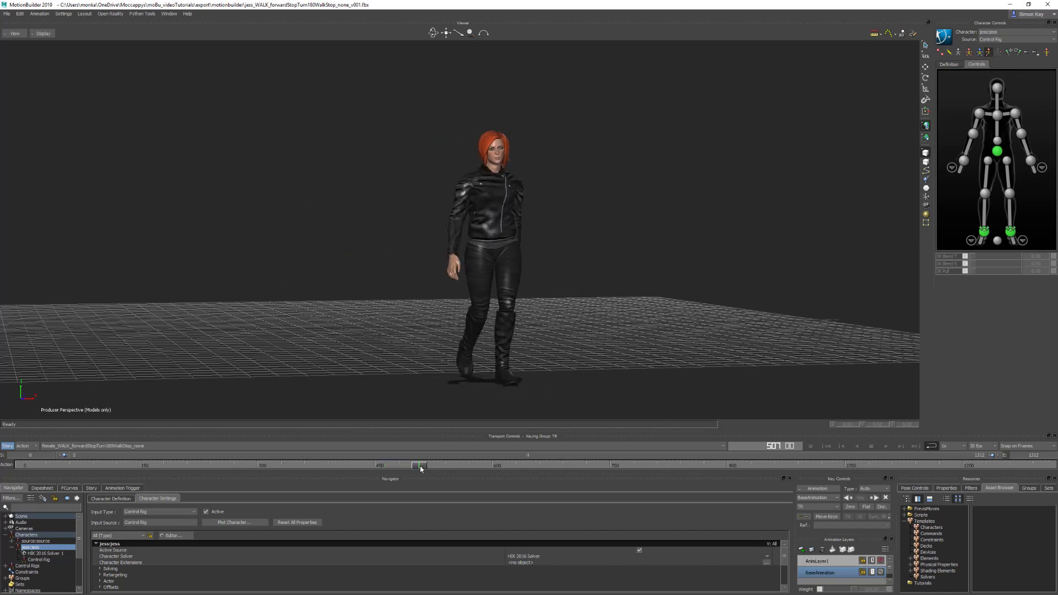
Switch to Take 002 and scrub the timeline to check whether the control rig carries animation.
left_click(96, 446)
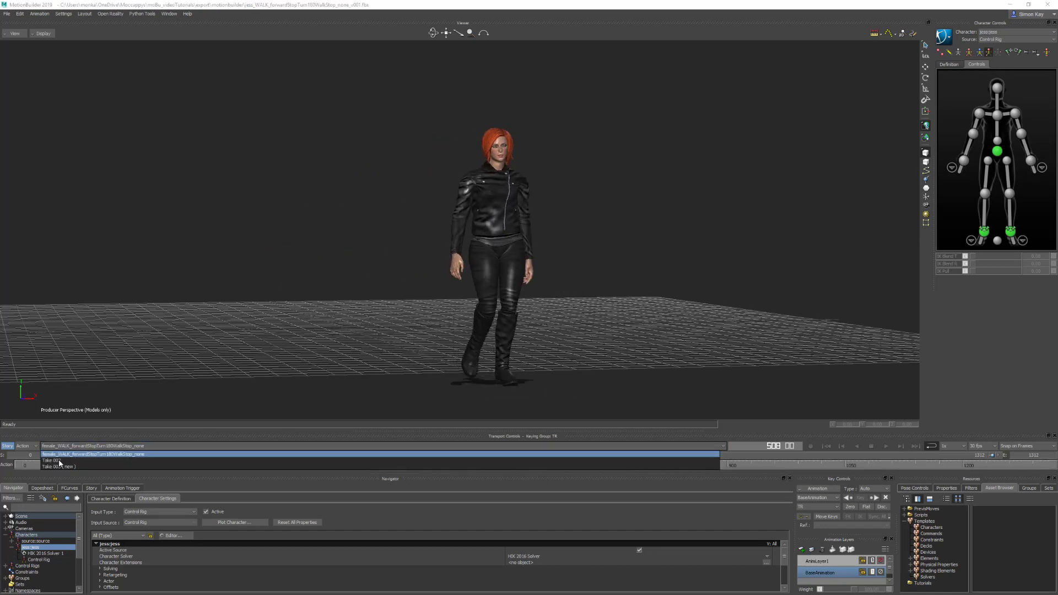
left_click(58, 459)
left_click_drag(422, 468, 394, 478)
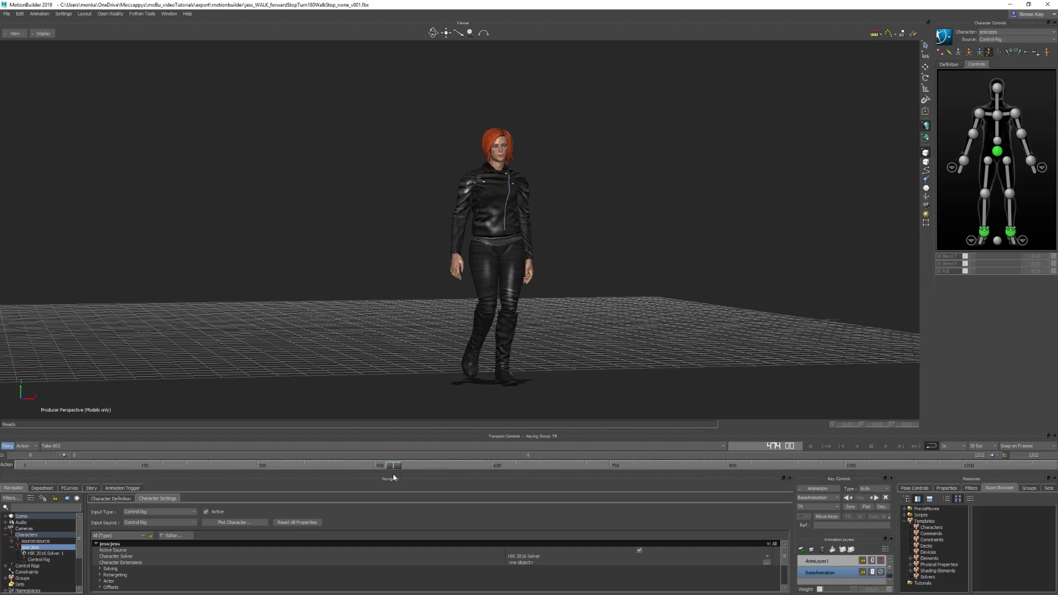
Bake the control rig to the skeleton at 30 FPS with Plot All Takes enabled, and scrub through Take 002.
left_click(235, 523)
left_click(498, 330)
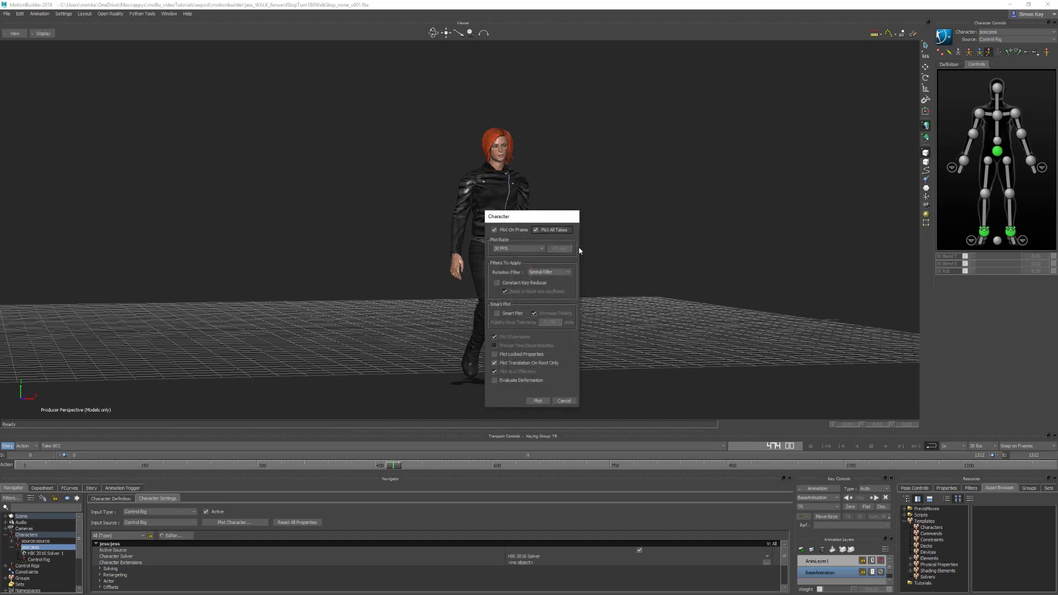
left_click(538, 401)
left_click_drag(406, 465, 464, 467)
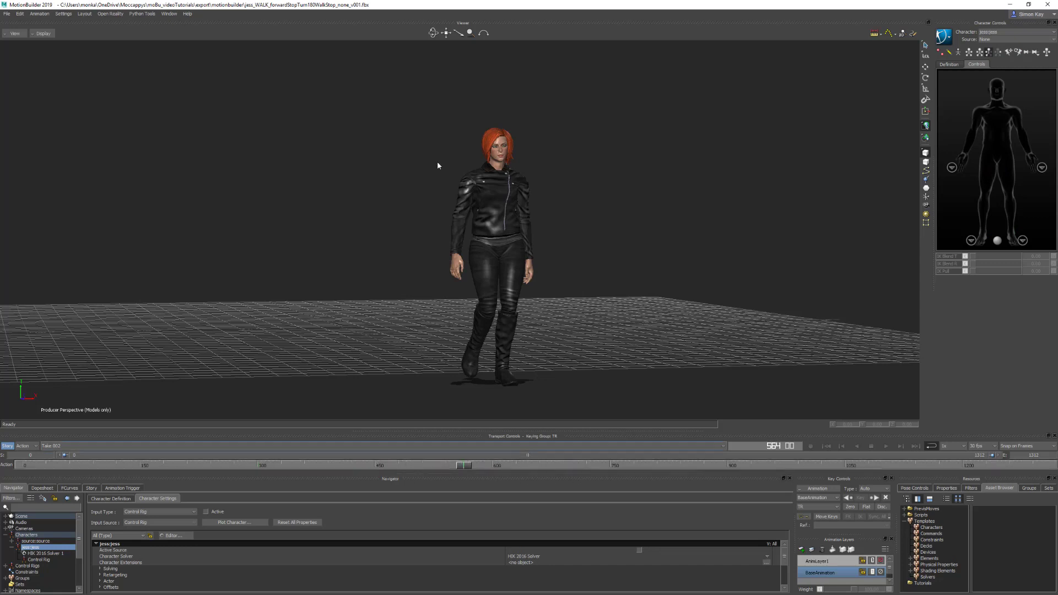
Switch to the female_WALK take and scrub the timeline to check its baked motion.
left_click(64, 447)
left_click(66, 458)
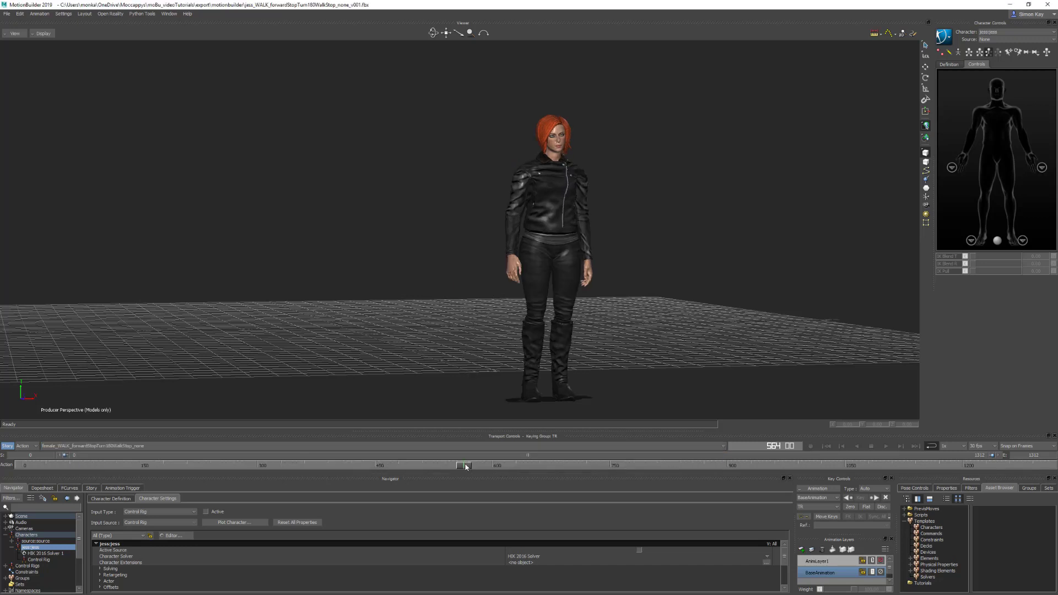
left_click_drag(464, 466, 380, 467)
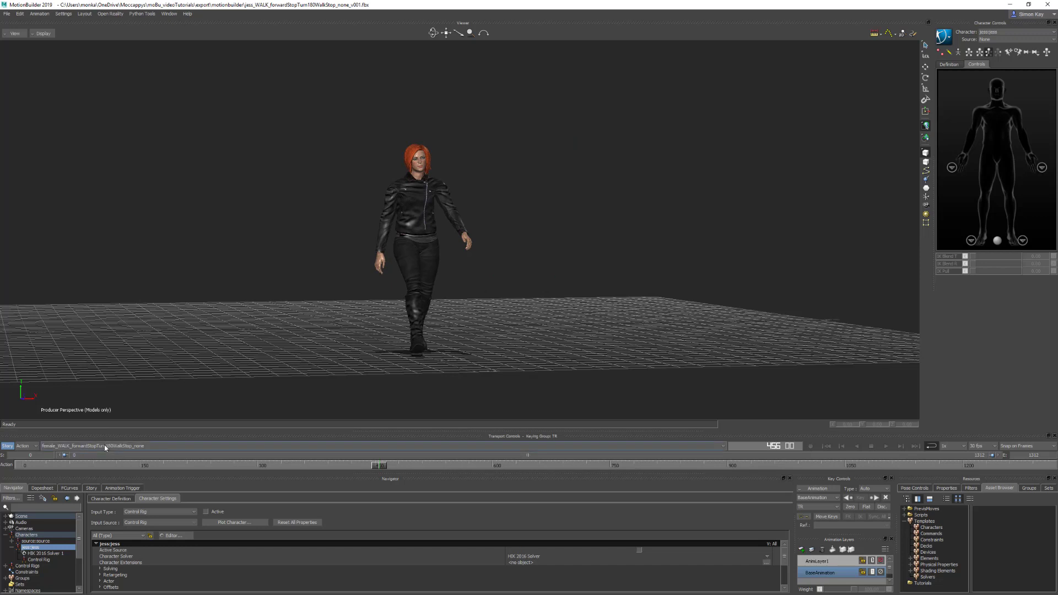
Return to Take 002 and scrub back and forth along the timeline to examine the character's motion.
left_click(105, 445)
left_click(67, 459)
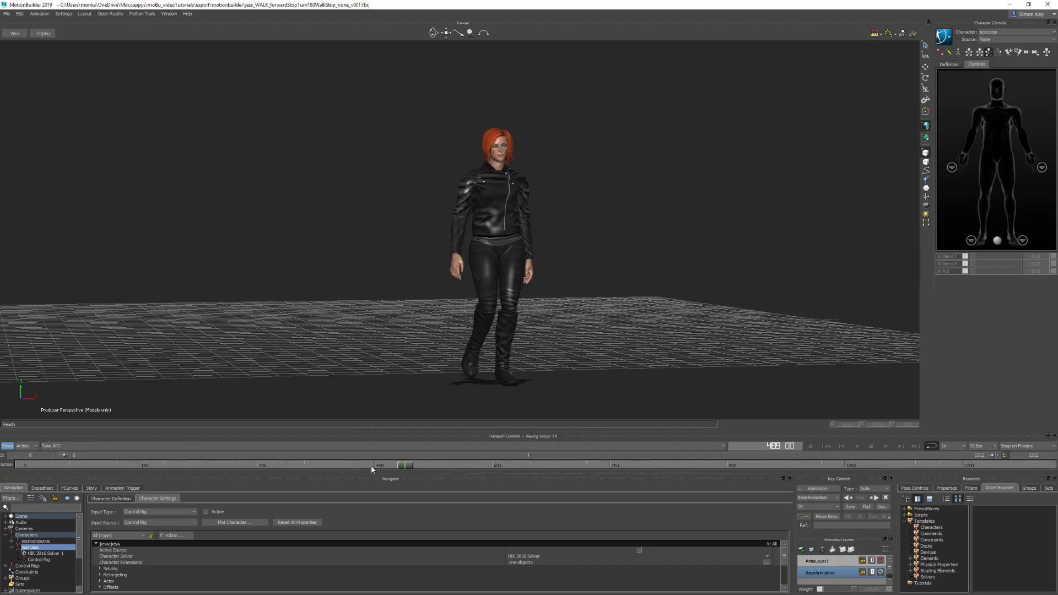
left_click_drag(372, 470, 280, 466)
left_click_drag(403, 464, 372, 466)
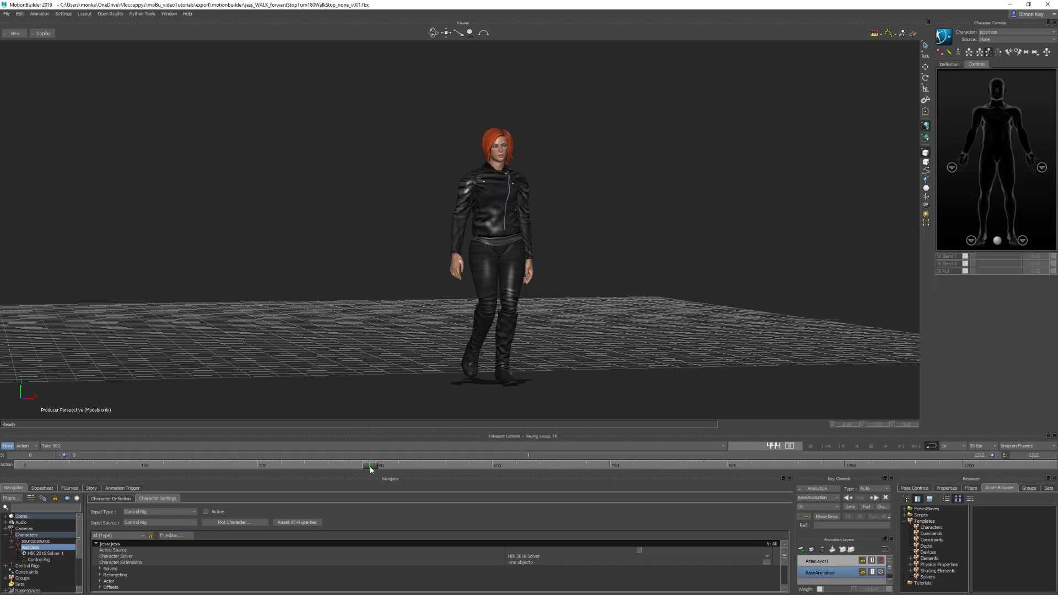
mouse_move(372, 466)
left_mouse_down()
mouse_move(204, 466)
mouse_move(643, 466)
left_mouse_up()
mouse_move(477, 475)
left_mouse_down()
mouse_move(362, 484)
mouse_move(459, 485)
left_mouse_up()
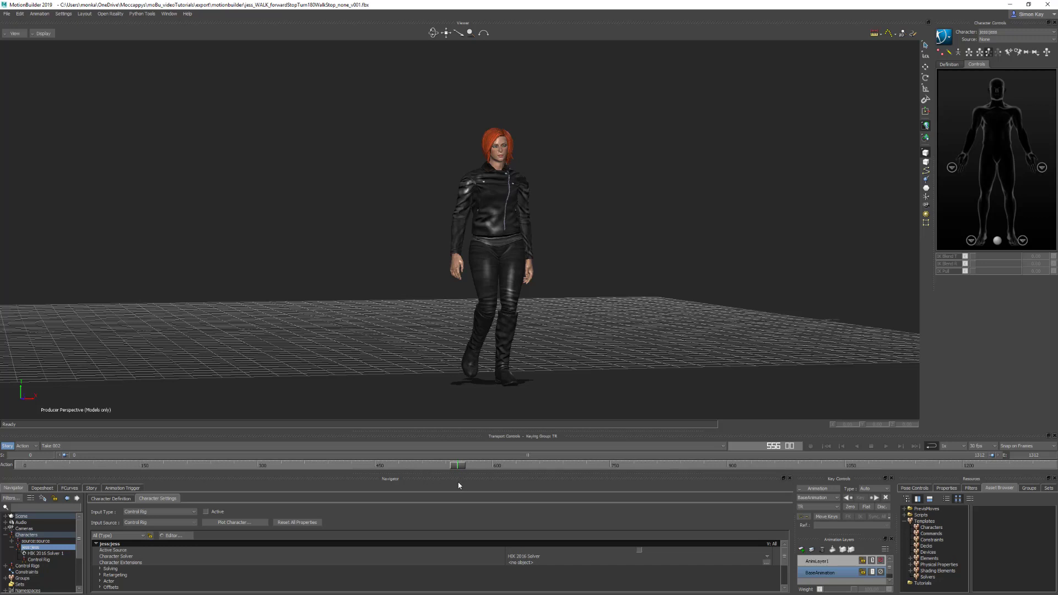
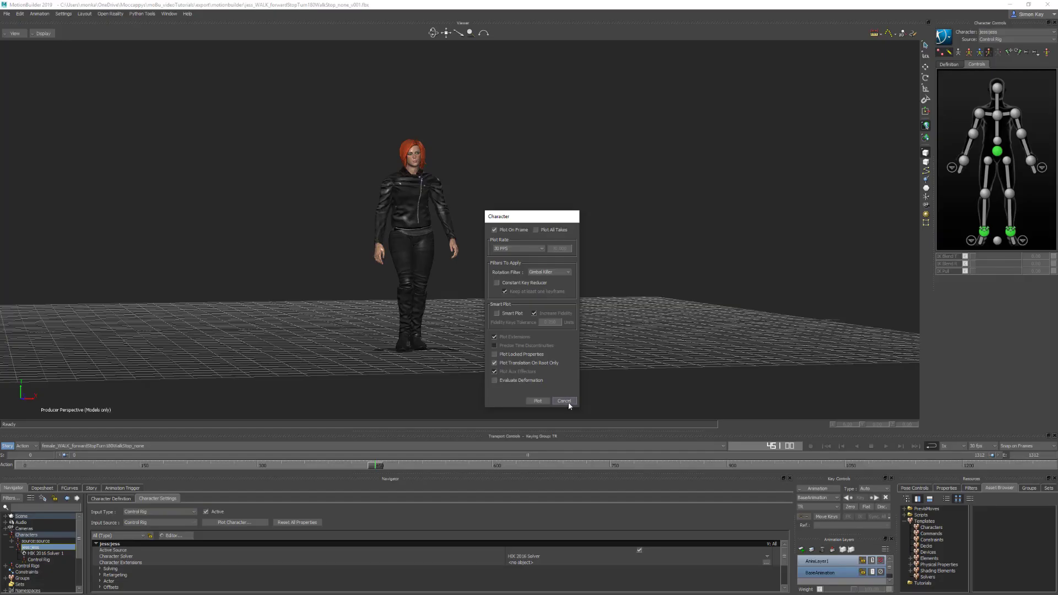
Close the plot options without plotting and display the character's skeleton in X-ray mode.
left_click(566, 401)
key("ctrl+a")
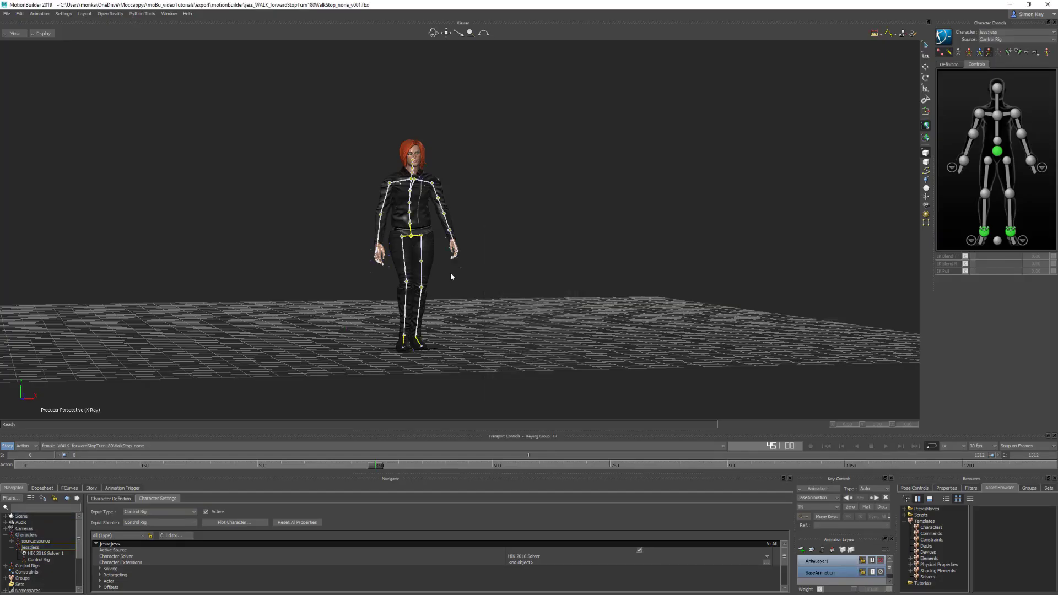
Examine the keys on the left upper leg's rotation X curve in FCurves, and close the plot options without plotting.
left_click(427, 255)
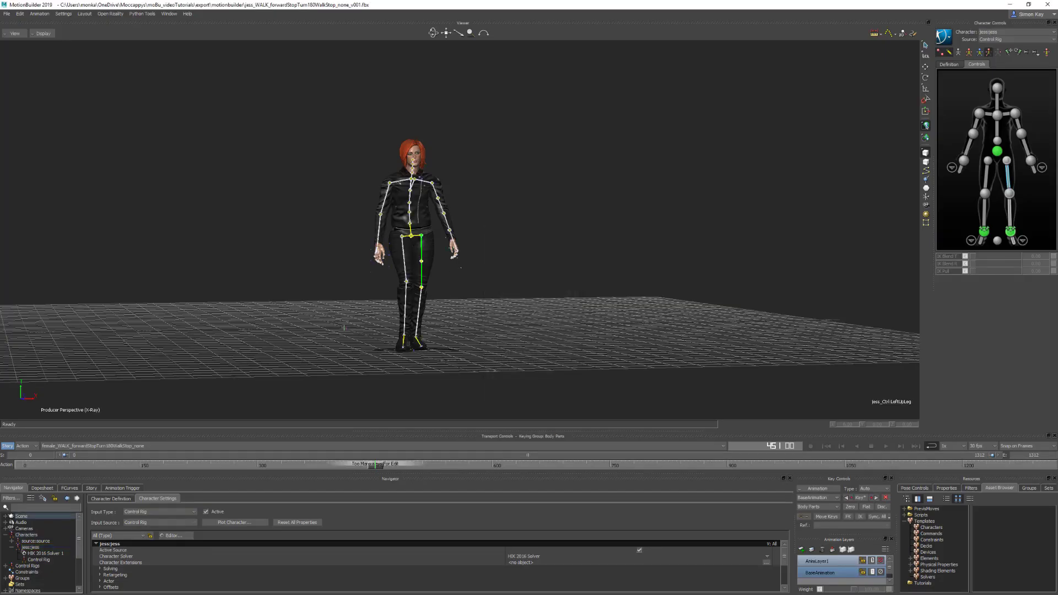
left_click(69, 488)
left_click(30, 552)
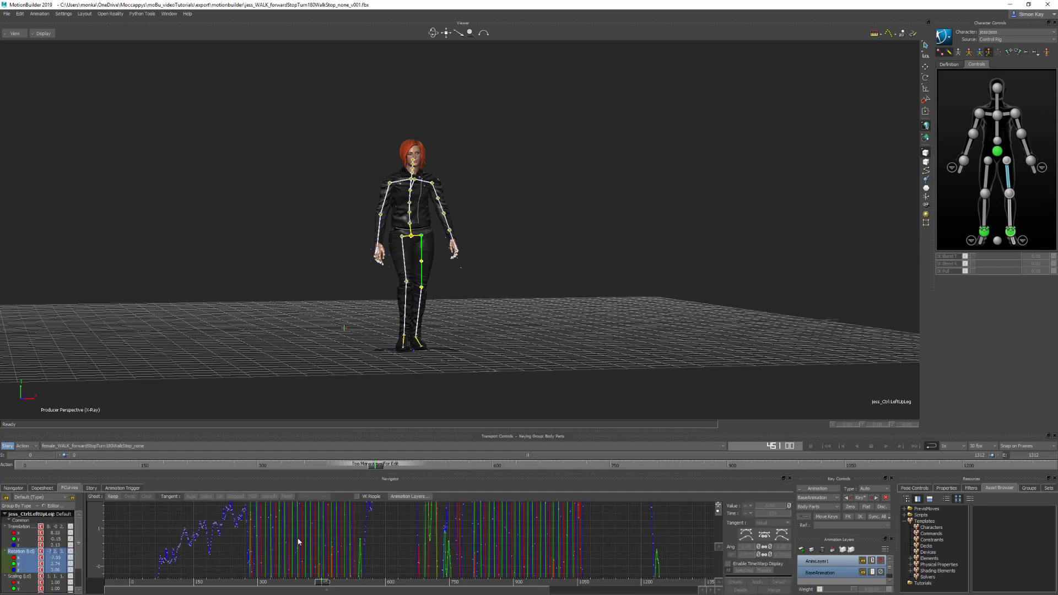
key("a")
left_click(363, 536)
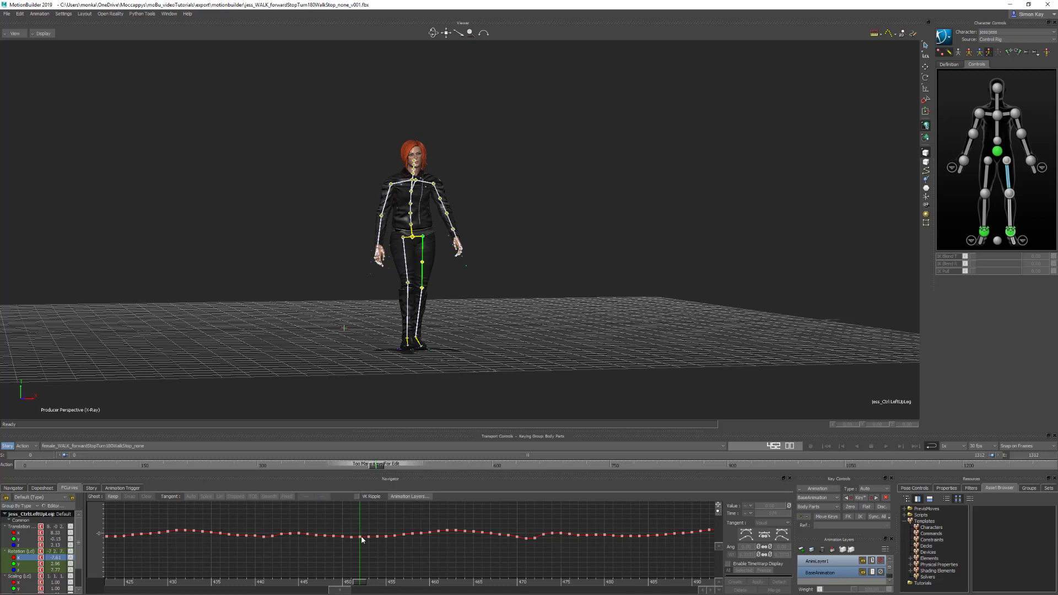
left_click(360, 536)
left_click(369, 536)
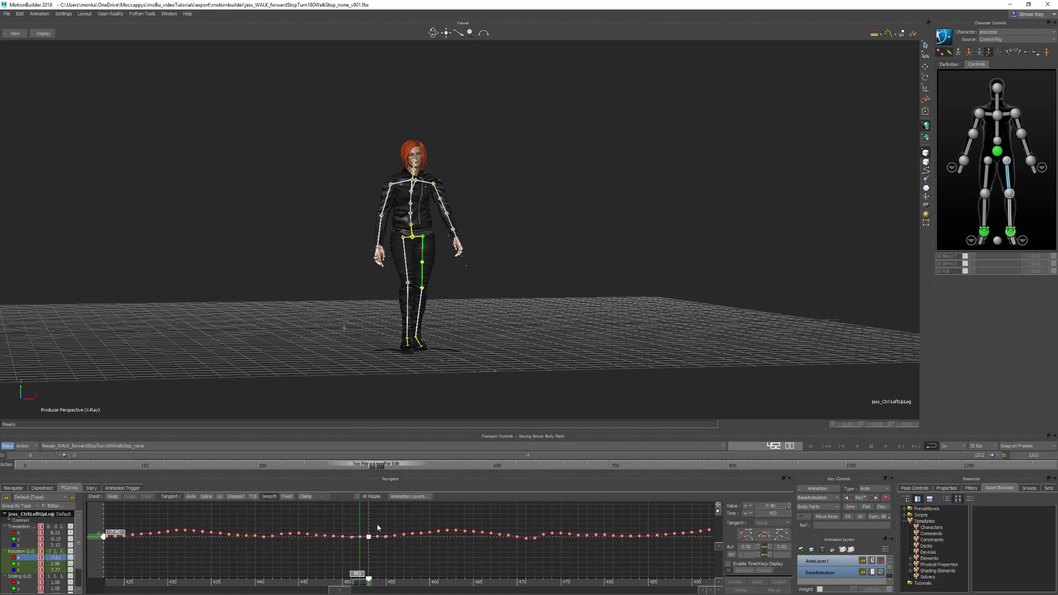
scroll(378, 557, "up", 5)
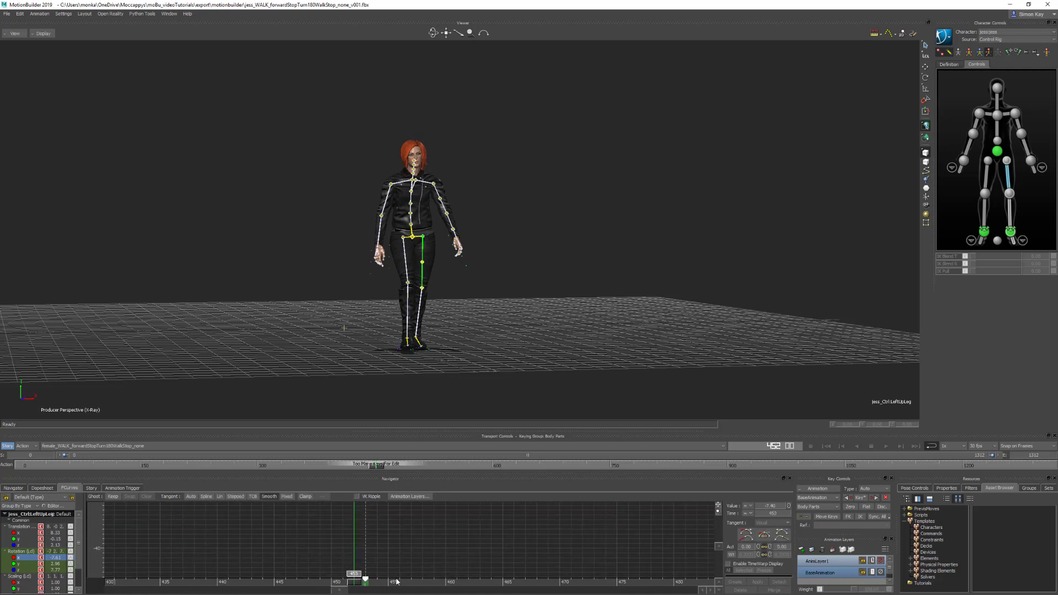
left_click(332, 536)
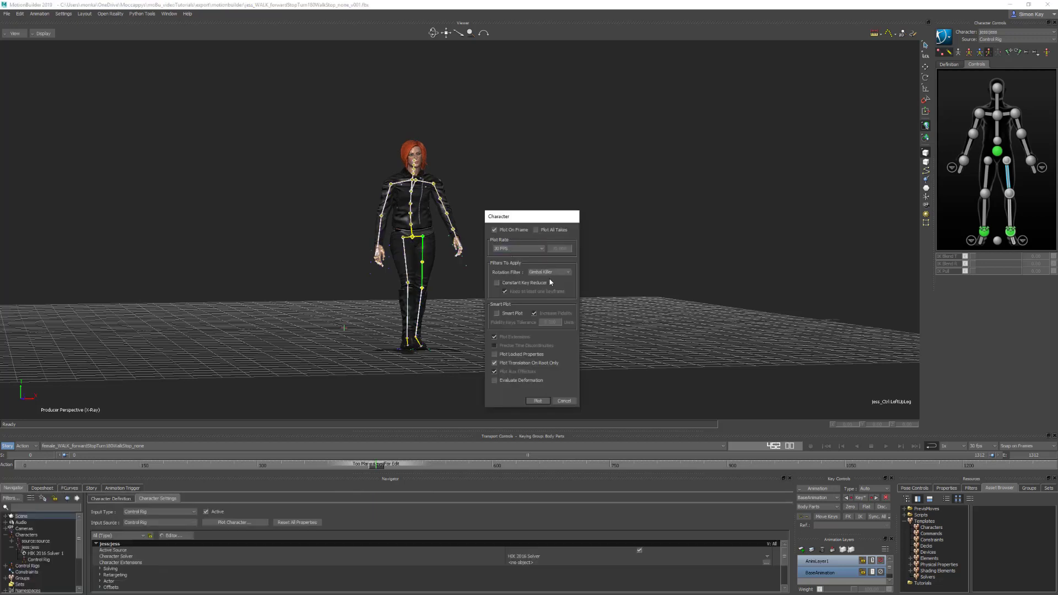
left_click(563, 402)
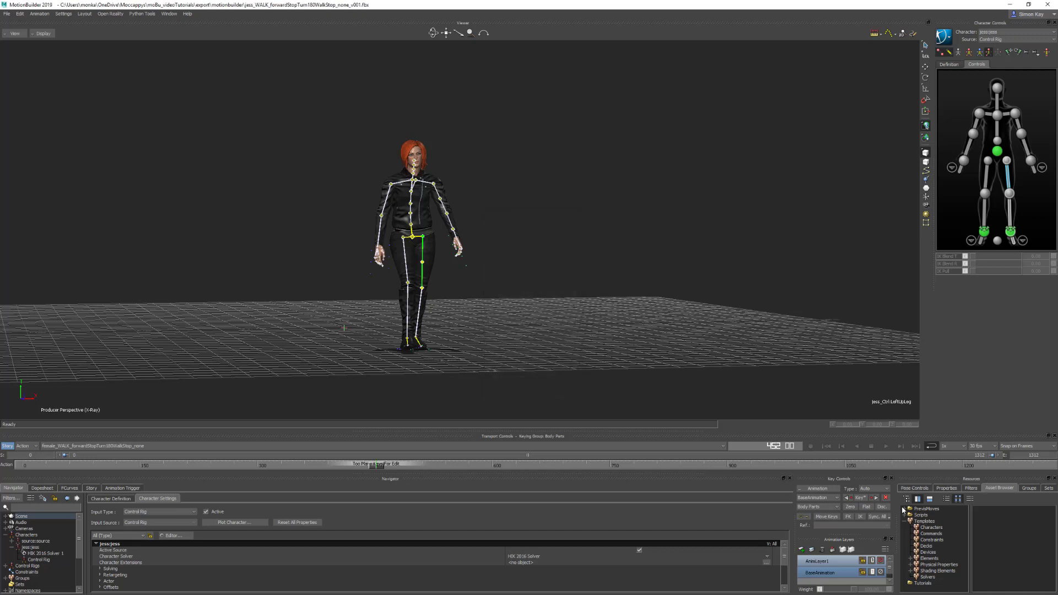
Open the Jumping_Back_Kick clip from the PrevizMoves assets with all takes, and scrub through its motion.
left_click(926, 509)
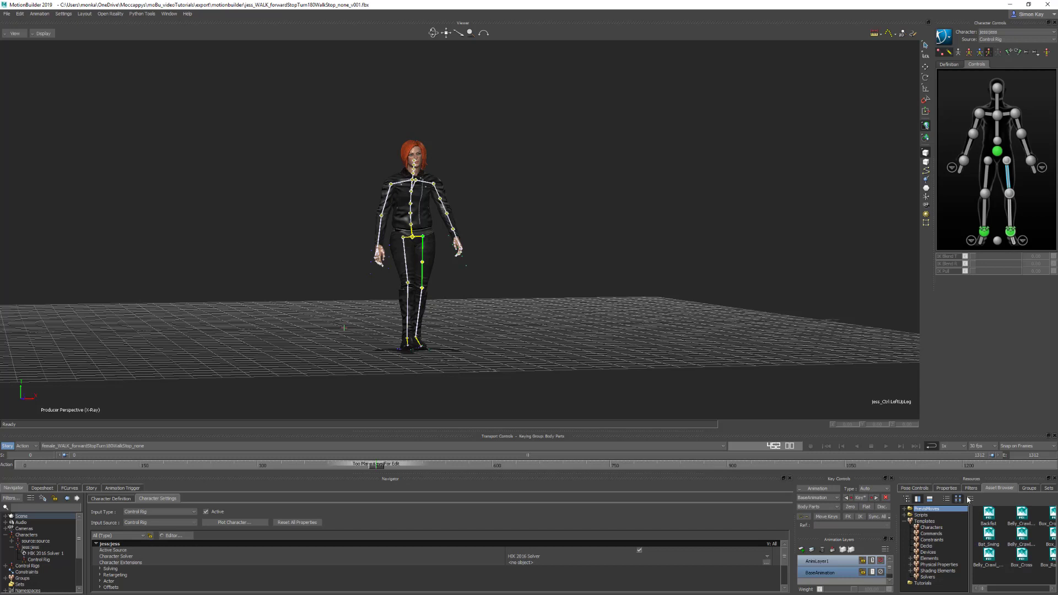
left_click(969, 499)
scroll(998, 552, "down", 5)
left_click(1000, 568)
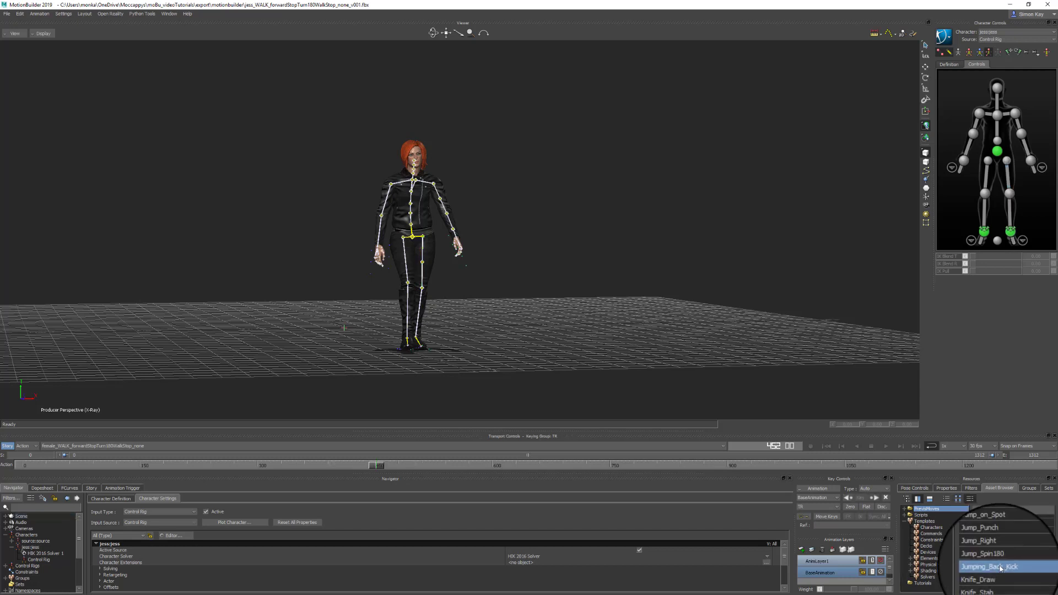
left_click_drag(1001, 567, 590, 161)
mouse_move(618, 166)
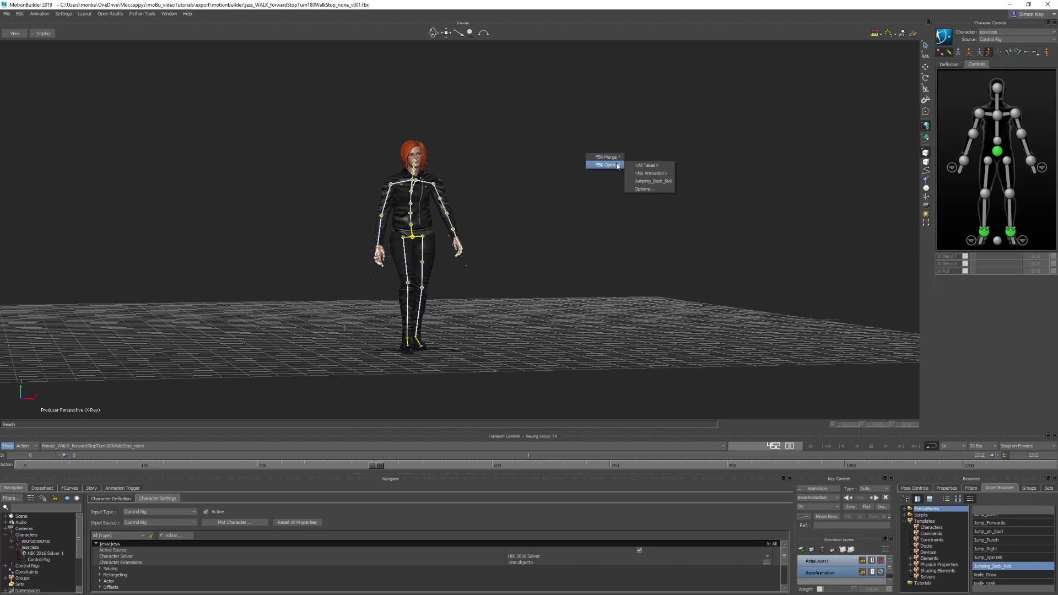
left_click(651, 165)
left_click(531, 327)
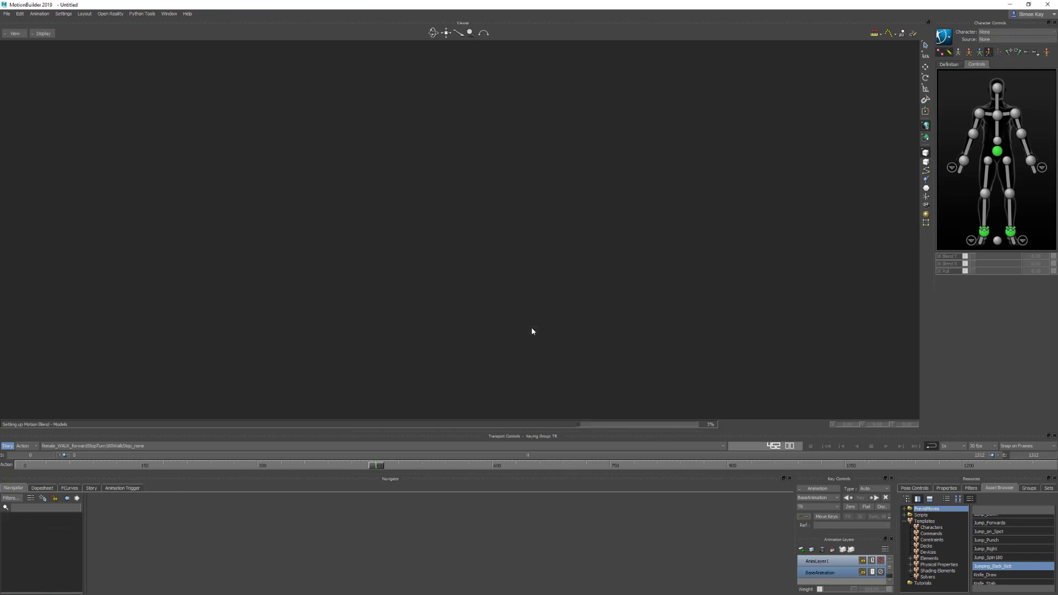
left_click_drag(544, 273, 541, 276)
left_click_drag(23, 467, 761, 453)
Bake the kicking character's animation to a control rig.
left_click(237, 523)
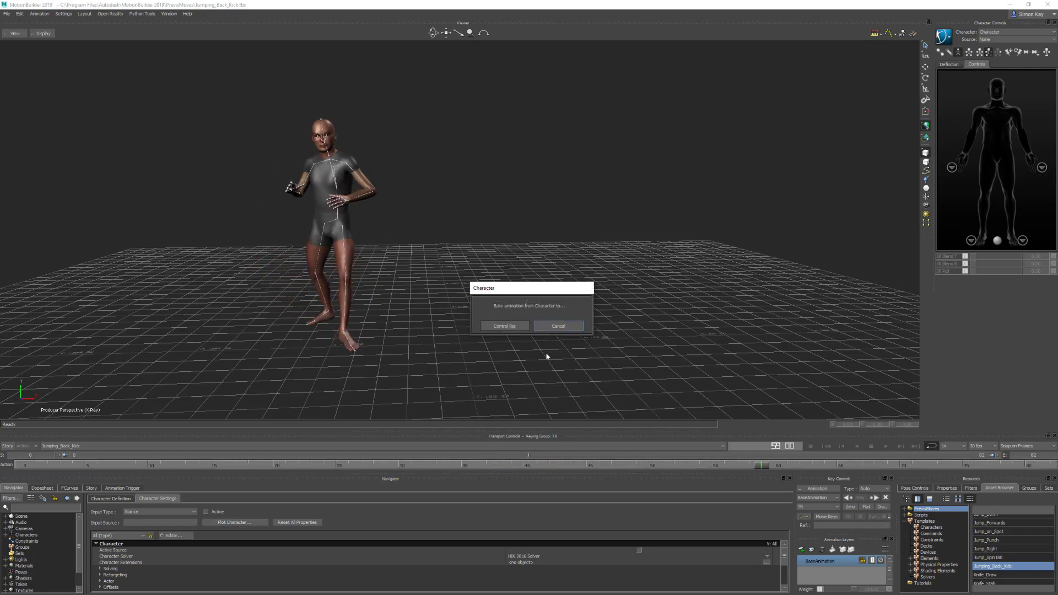
left_click(504, 326)
left_click(538, 394)
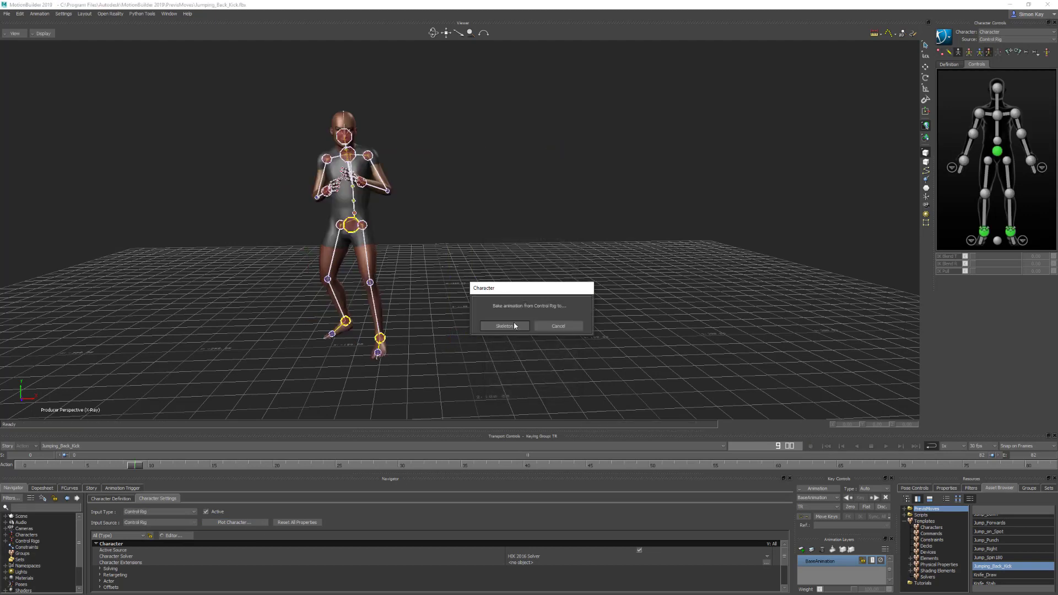
Bake the control rig animation back to the skeleton with the rotation filter set to None.
left_click(516, 327)
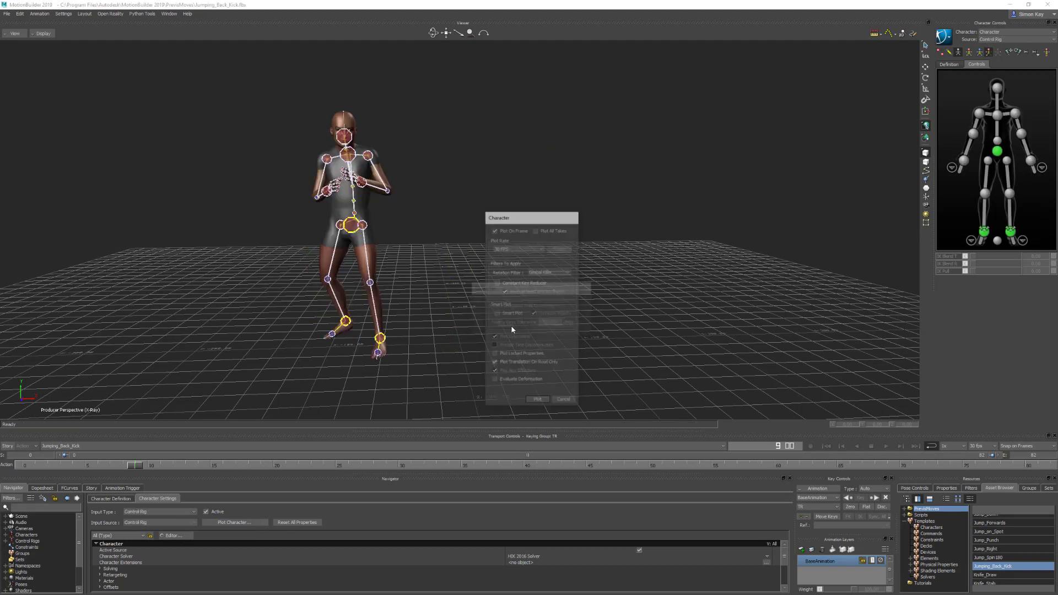
left_click(540, 272)
left_click(540, 280)
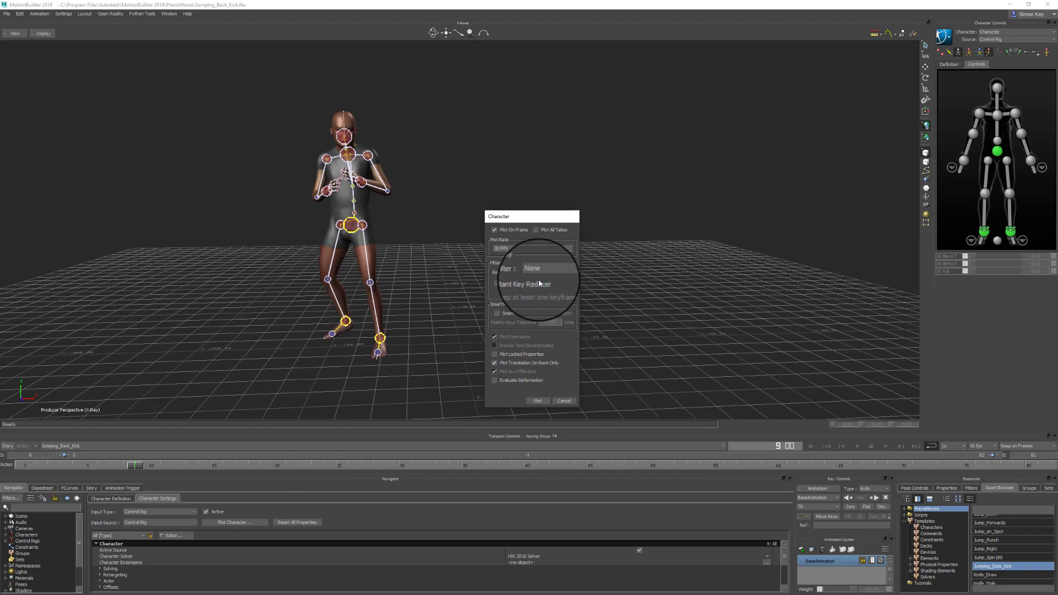
left_click(538, 402)
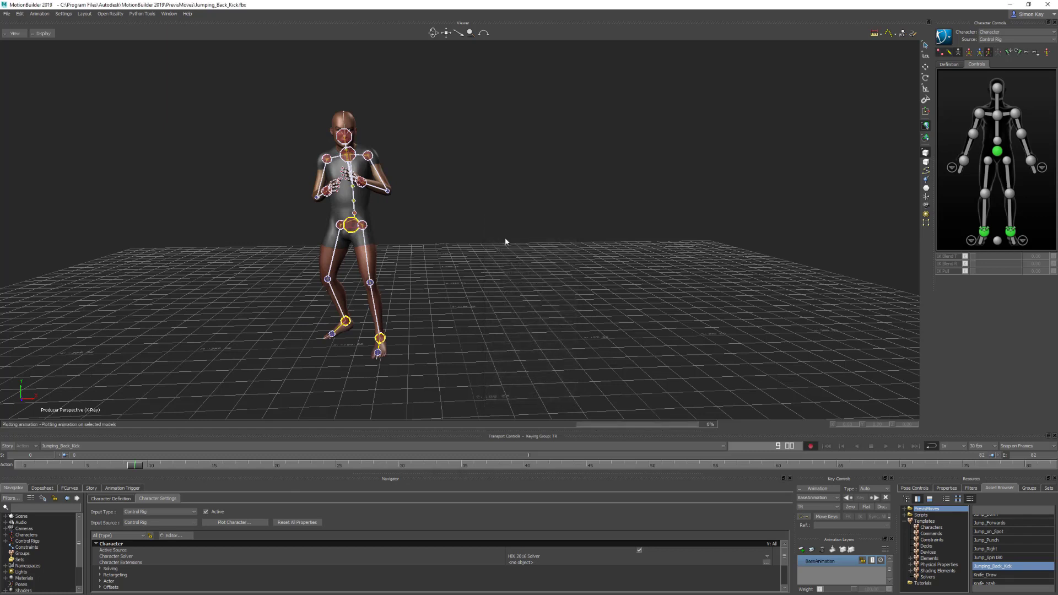
Isolate the hips' rotation Z curve in FCurves and examine it around frames 30 and 31.
left_click(357, 221)
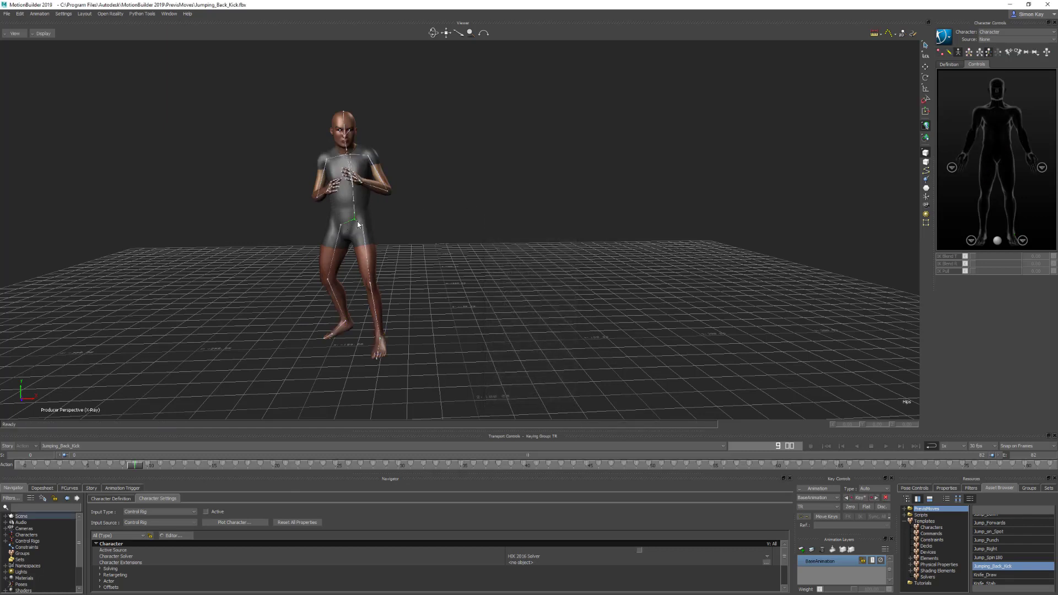
left_click(69, 488)
left_click(19, 558)
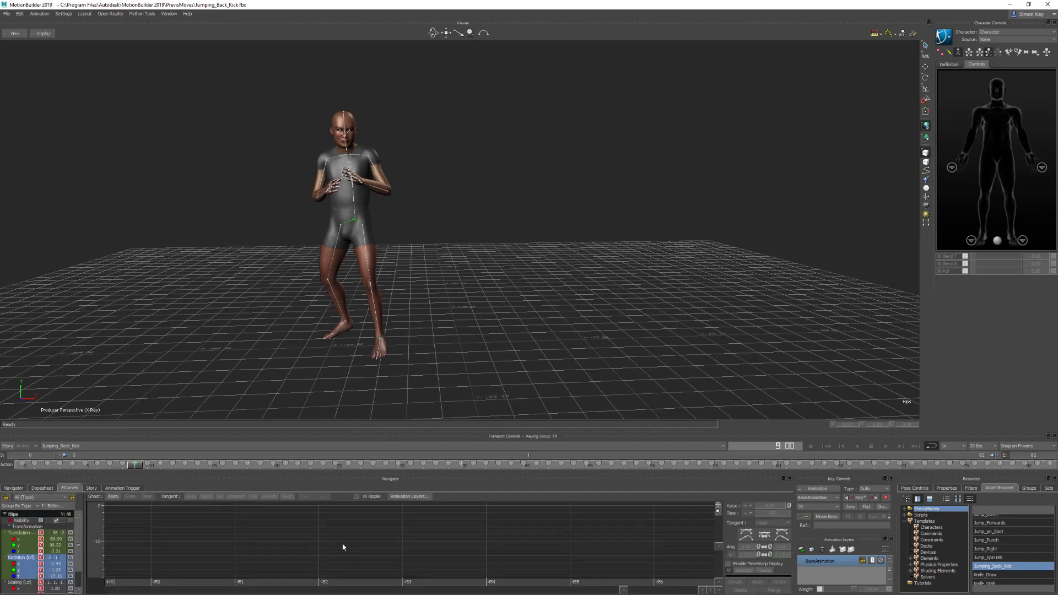
key("a")
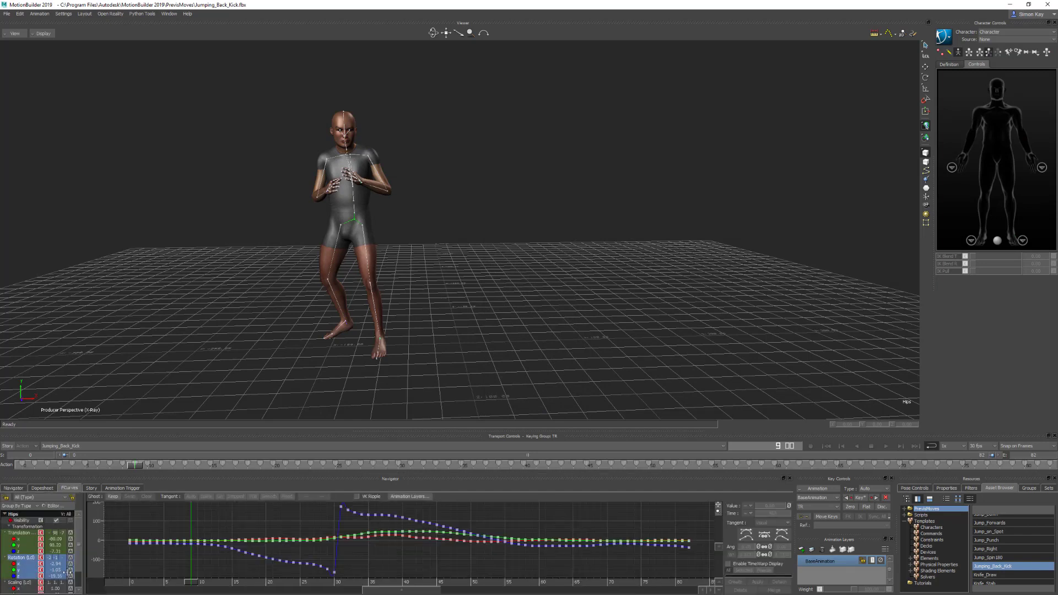
left_click(25, 577)
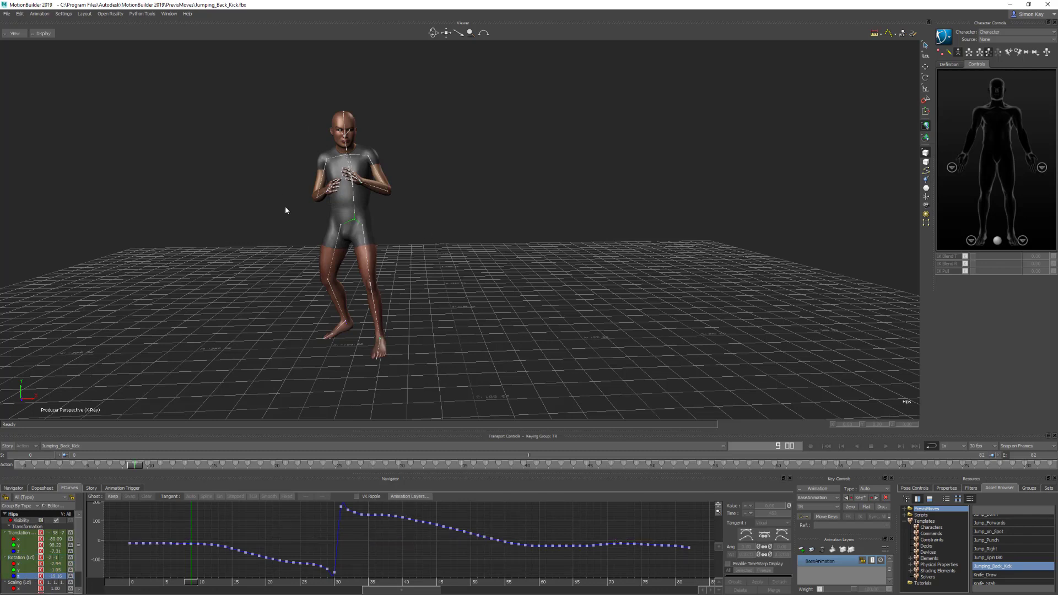
left_click_drag(358, 554, 580, 545, "ctrl")
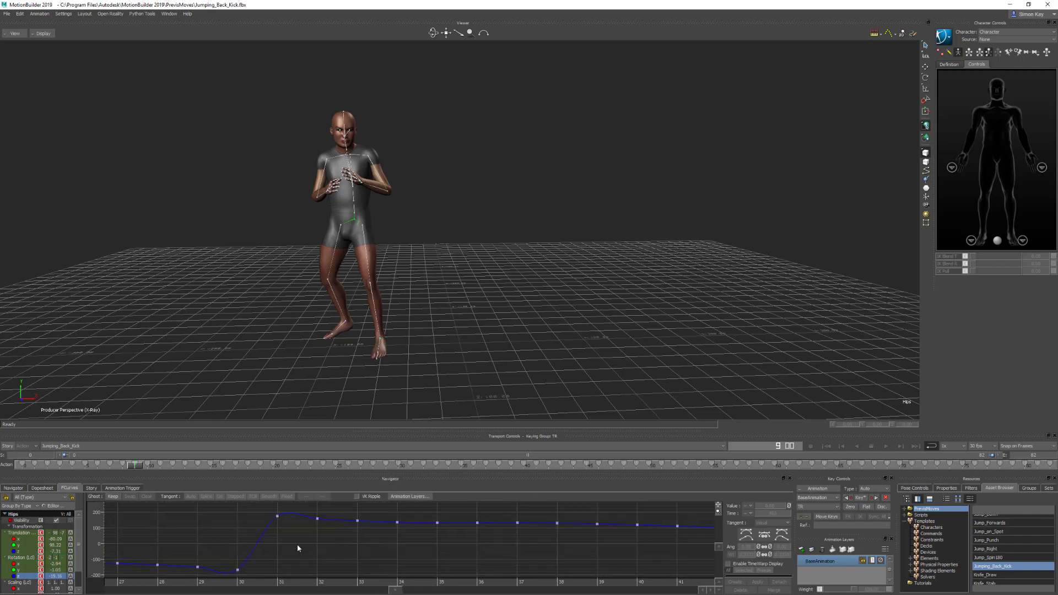
left_click_drag(172, 586, 269, 588)
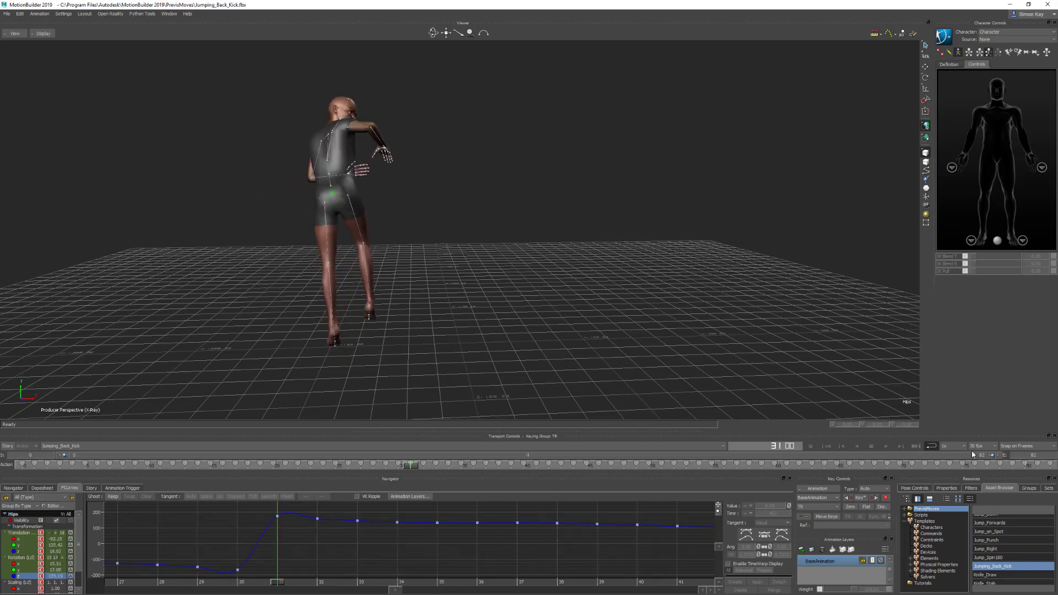
Set the timeline snapping to No Snap and scrub between frames to check the hips' in-between rotation.
left_click(1020, 446)
left_click(1015, 455)
mouse_move(277, 585)
left_mouse_down()
mouse_move(238, 583)
mouse_move(280, 582)
left_mouse_up()
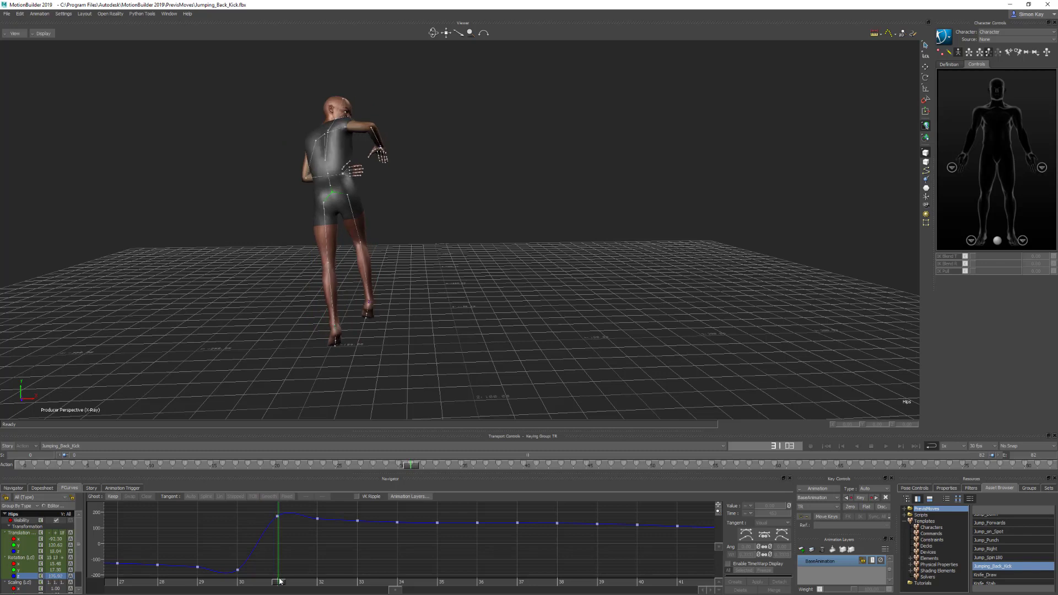
Reactivate the control rig and bake it to the skeleton with the Gimbal Killer rotation filter.
left_click(13, 489)
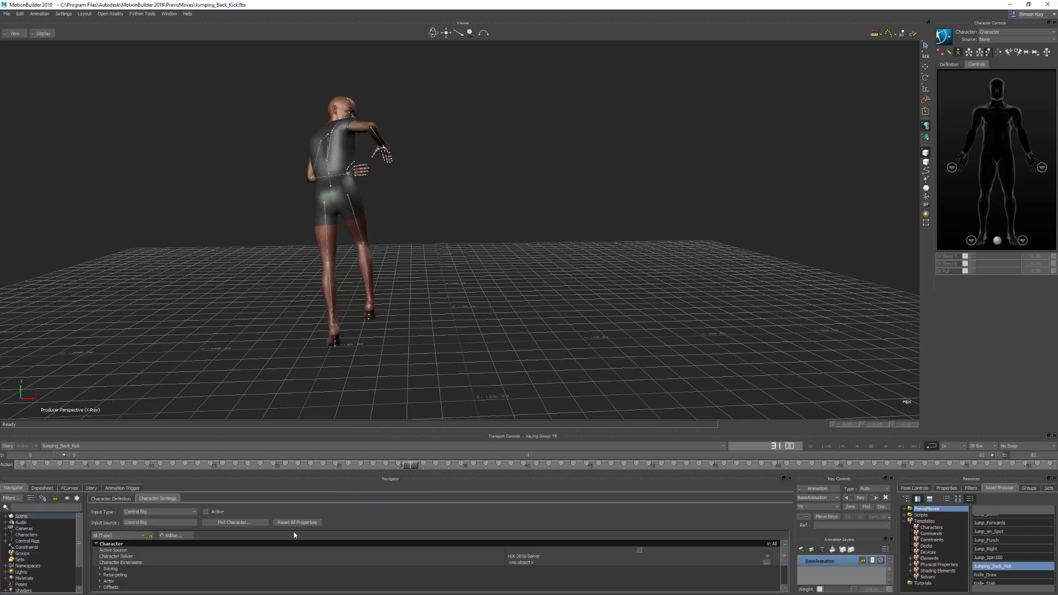
left_click(206, 511)
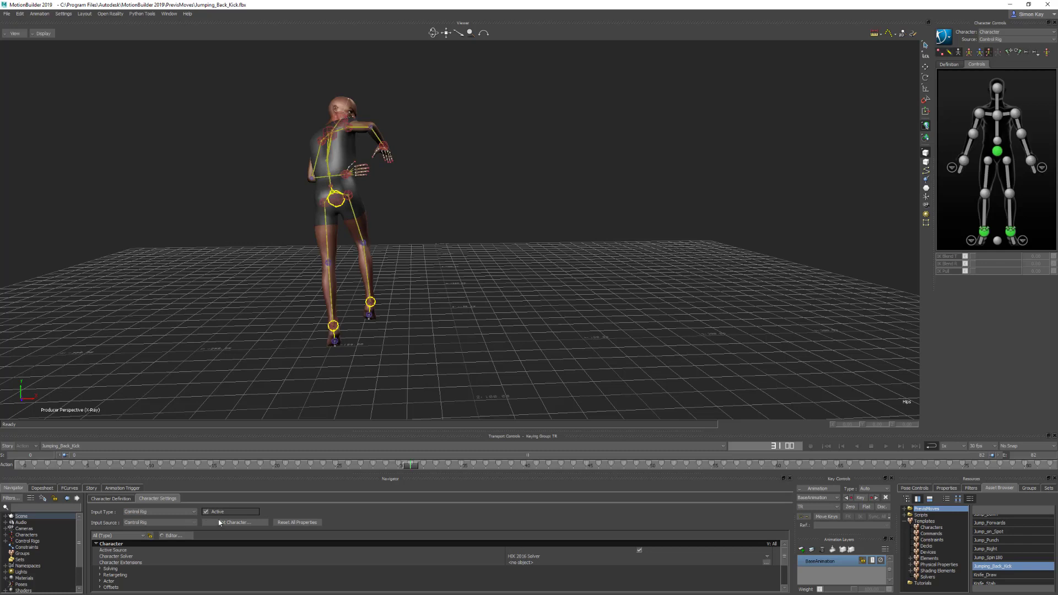
left_click(232, 523)
left_click(505, 326)
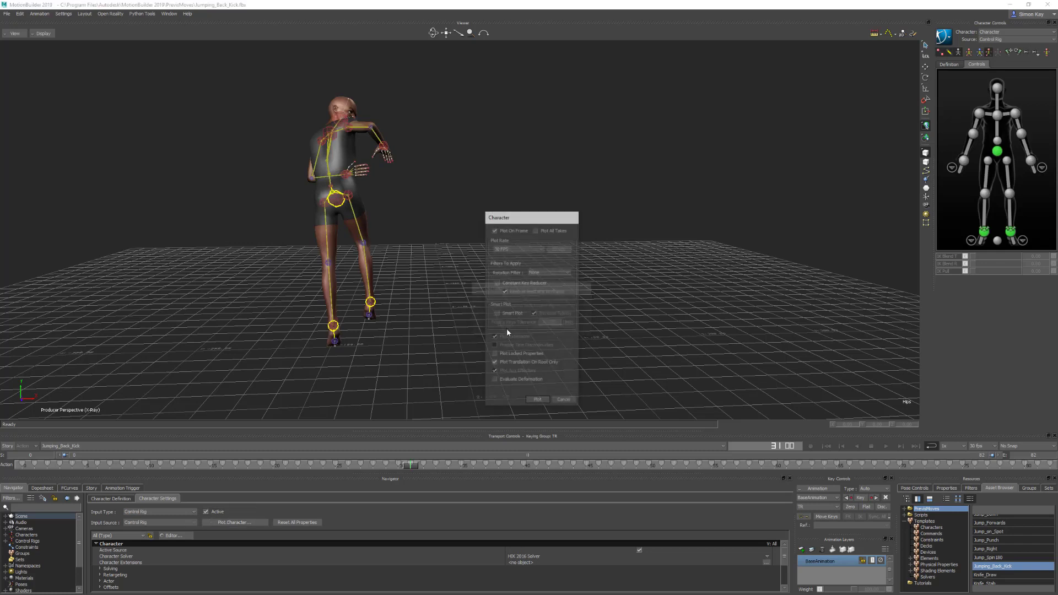
left_click(538, 270)
left_click(543, 283)
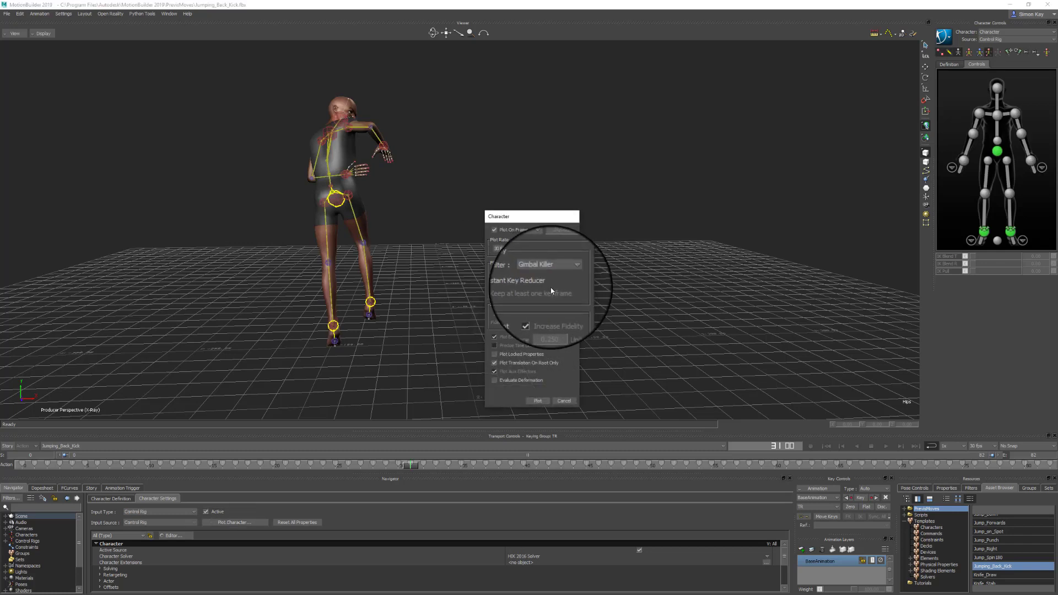
left_click(538, 401)
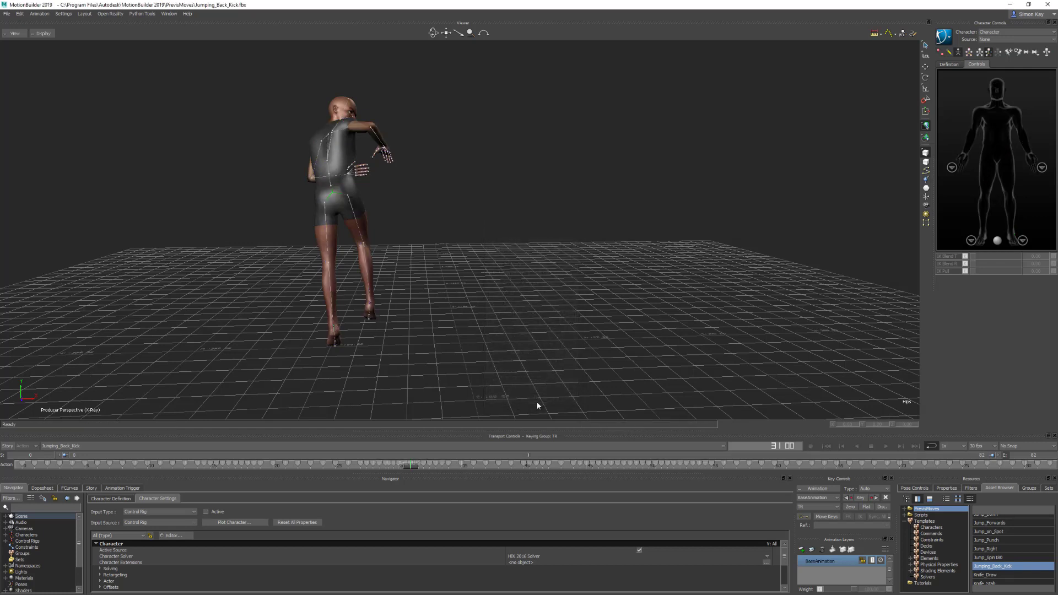
Examine the rebaked hips rotation Z curve in FCurves while scrubbing around frame 31, and frame the whole curve.
left_click(70, 488)
left_click(337, 554)
scroll(355, 537, "down", 2)
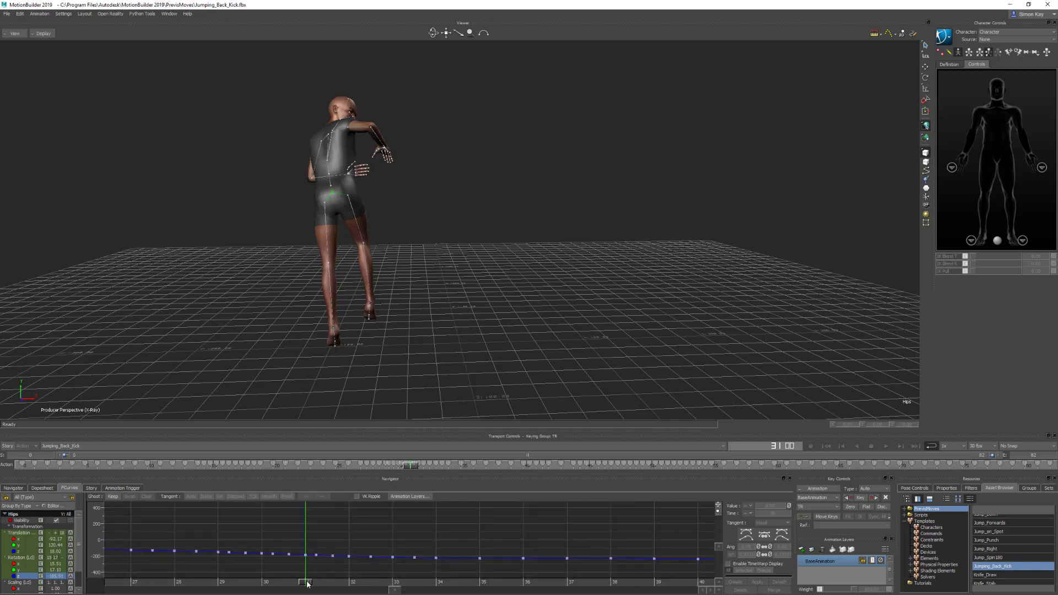
left_click_drag(304, 584, 262, 584)
left_click_drag(223, 551, 188, 581)
left_click_drag(264, 468, 404, 469)
key("a")
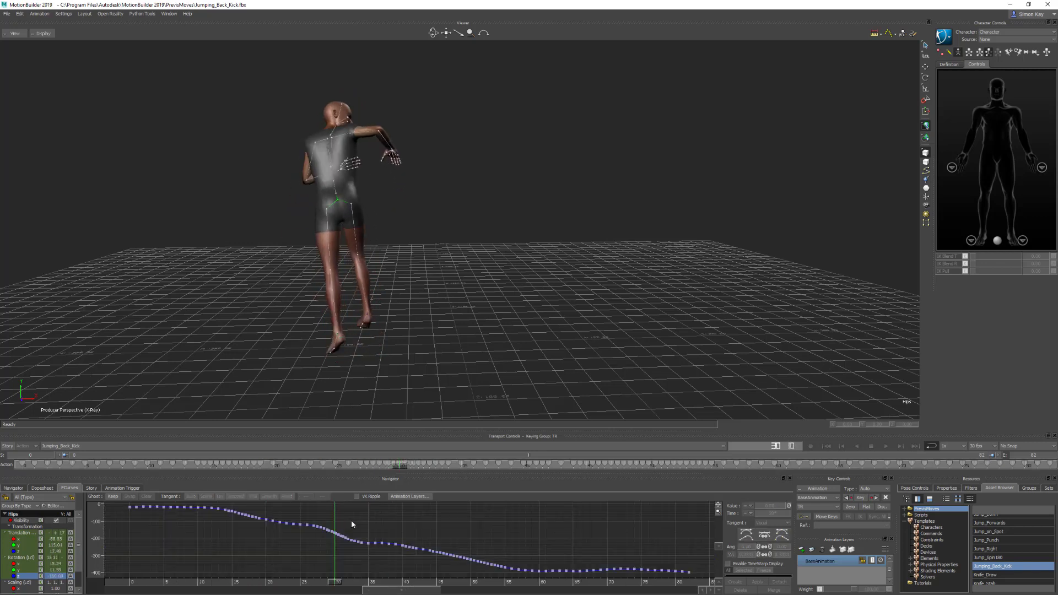
Select the whole skeleton hierarchy, display its translation and rotation curves, and select all their keys.
double_click(340, 203)
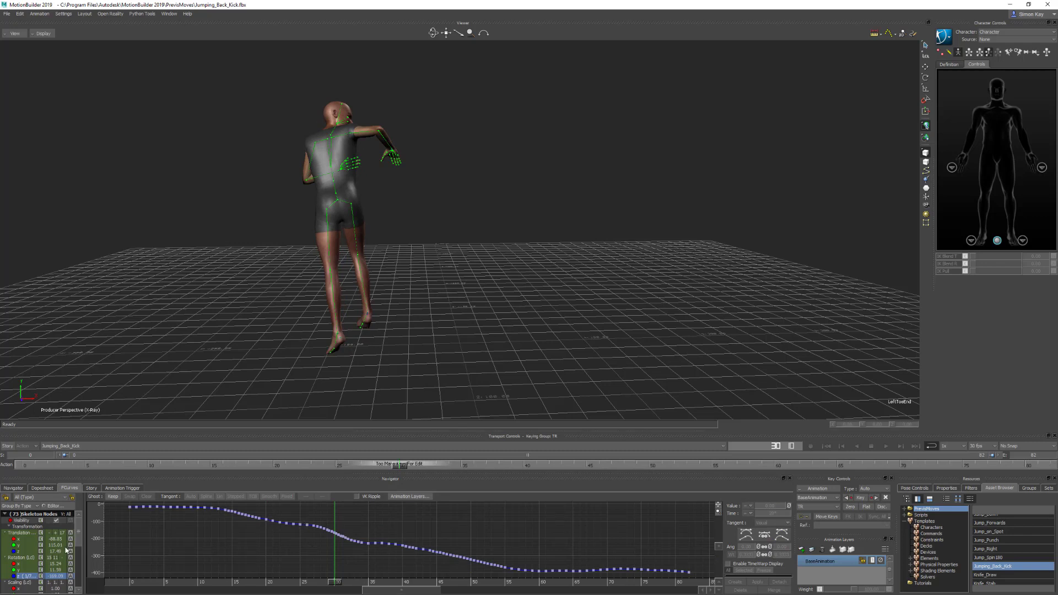
left_click(19, 535)
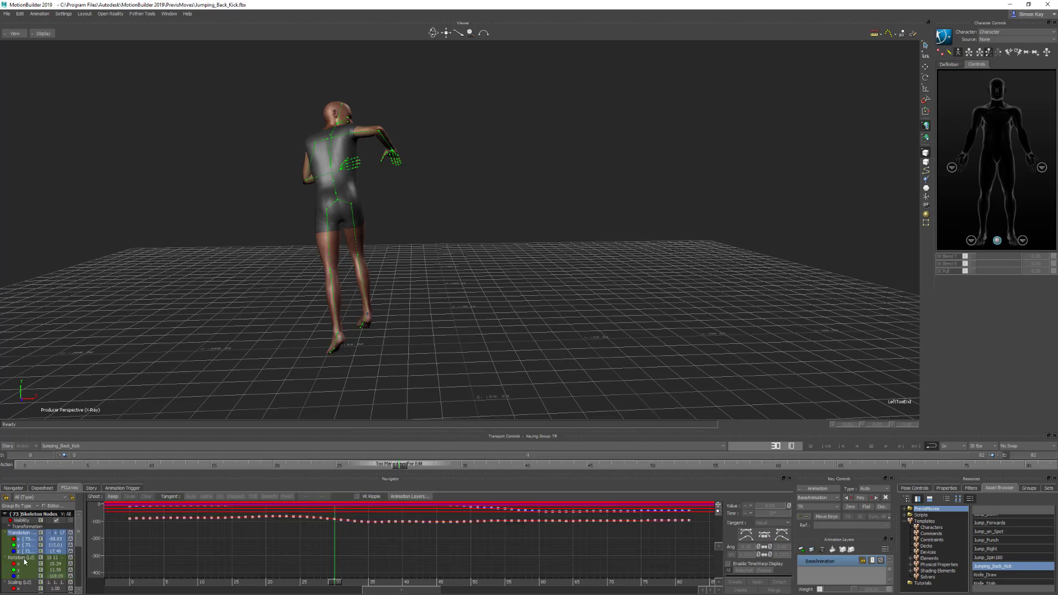
right_click(359, 564)
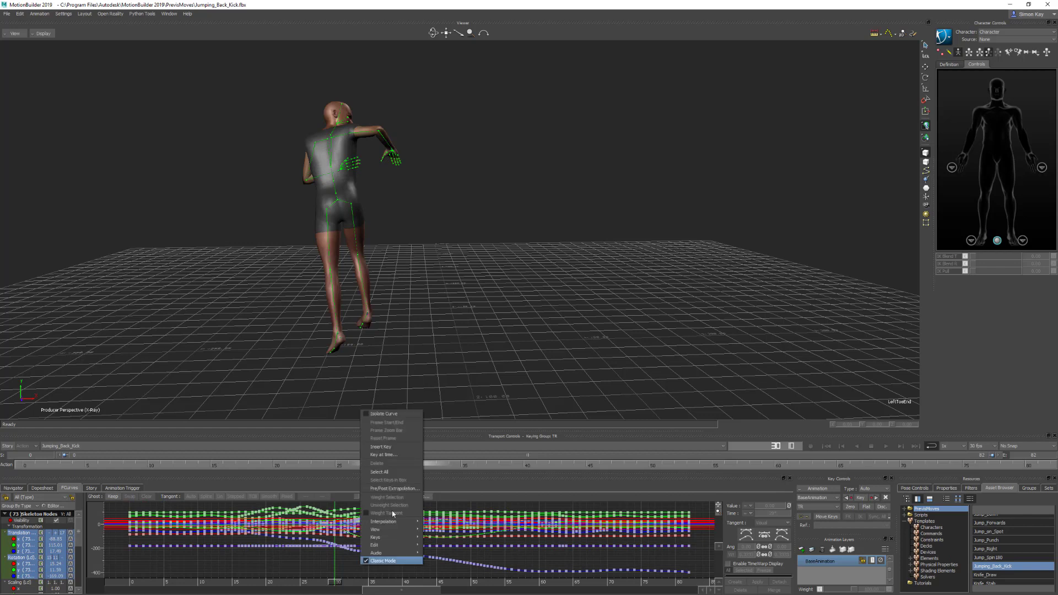
left_click(380, 465)
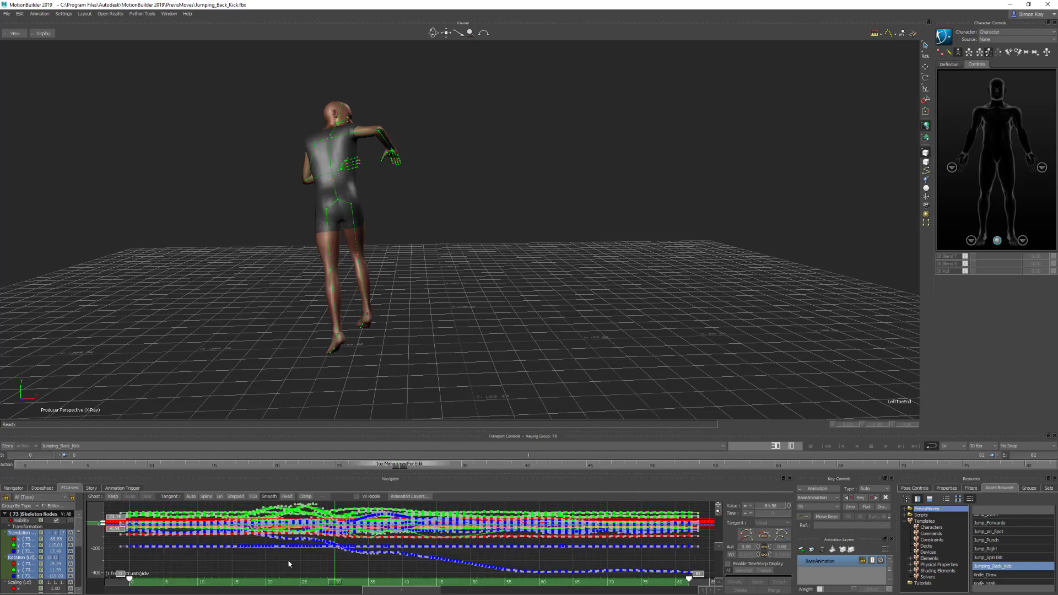
scroll(248, 573, "down", 3)
left_click_drag(547, 549, 408, 552, "shift")
scroll(408, 551, "down", 1)
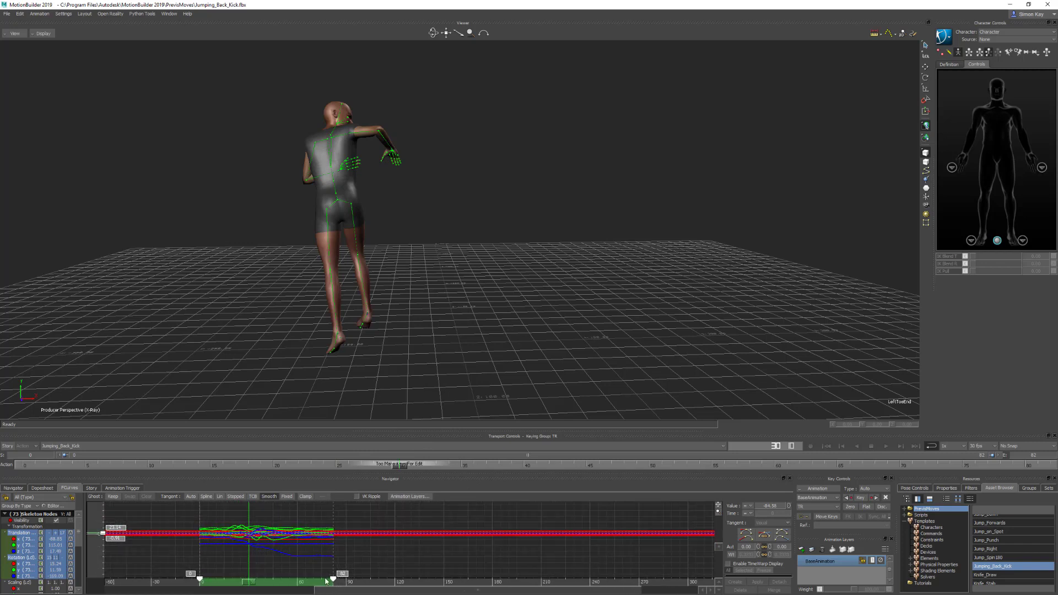
Stretch the selected skeleton keys to end at about frame 240 and scrub the timeline to check the feet's in-between motion close up.
left_click_drag(334, 580, 590, 581)
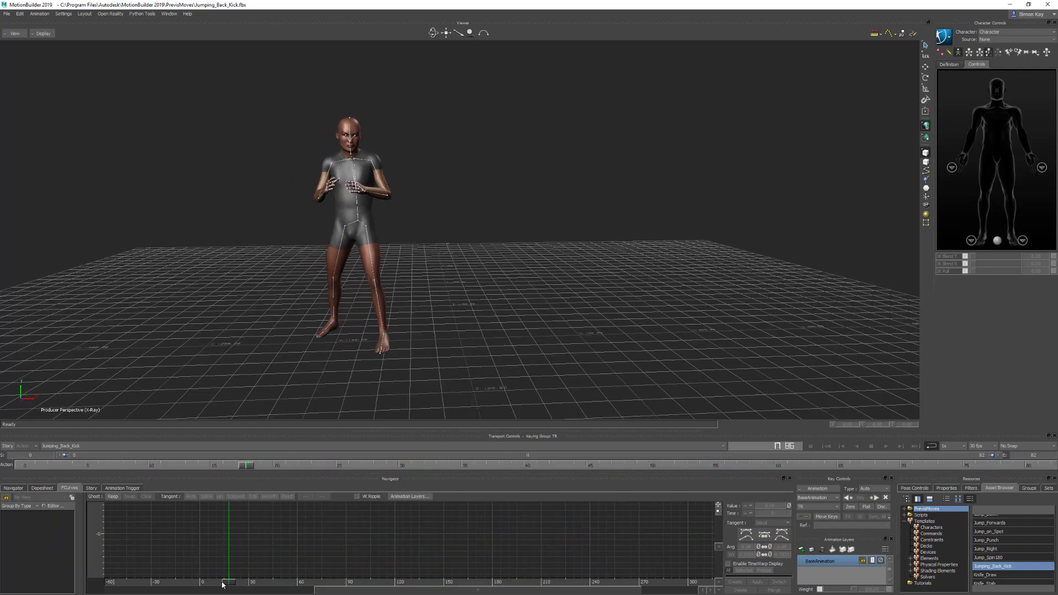
left_click(239, 583)
left_click_drag(238, 583, 286, 583)
scroll(508, 257, "up", 10)
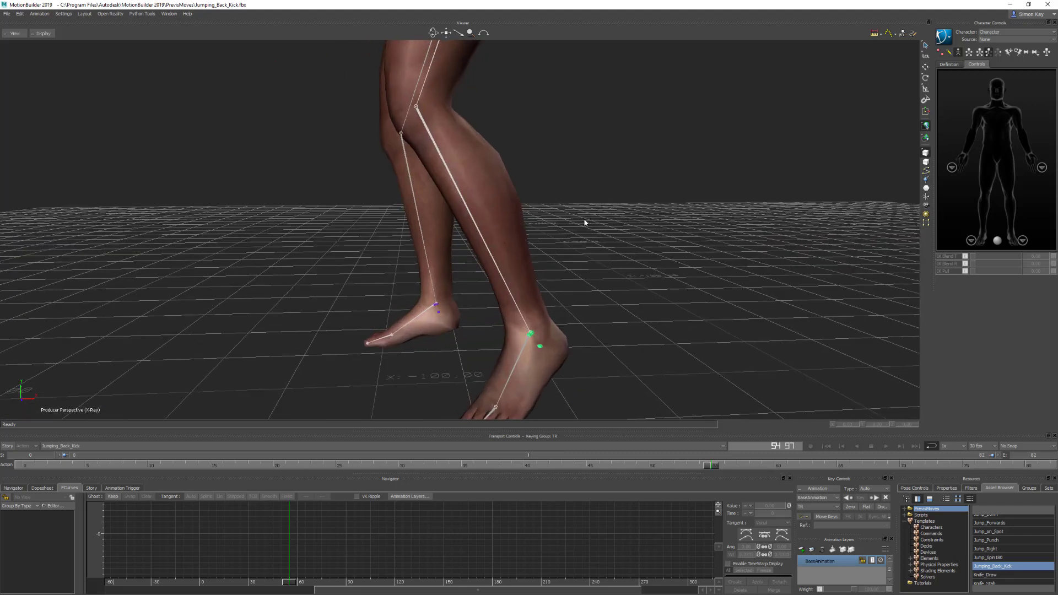
left_click_drag(585, 222, 581, 212, "shift")
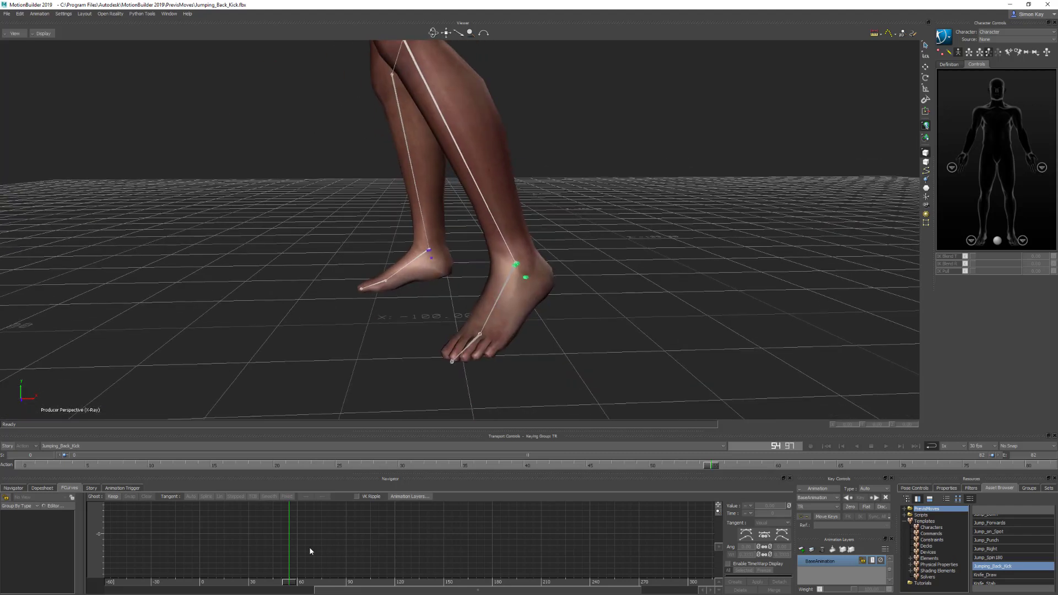
left_click_drag(292, 585, 325, 582)
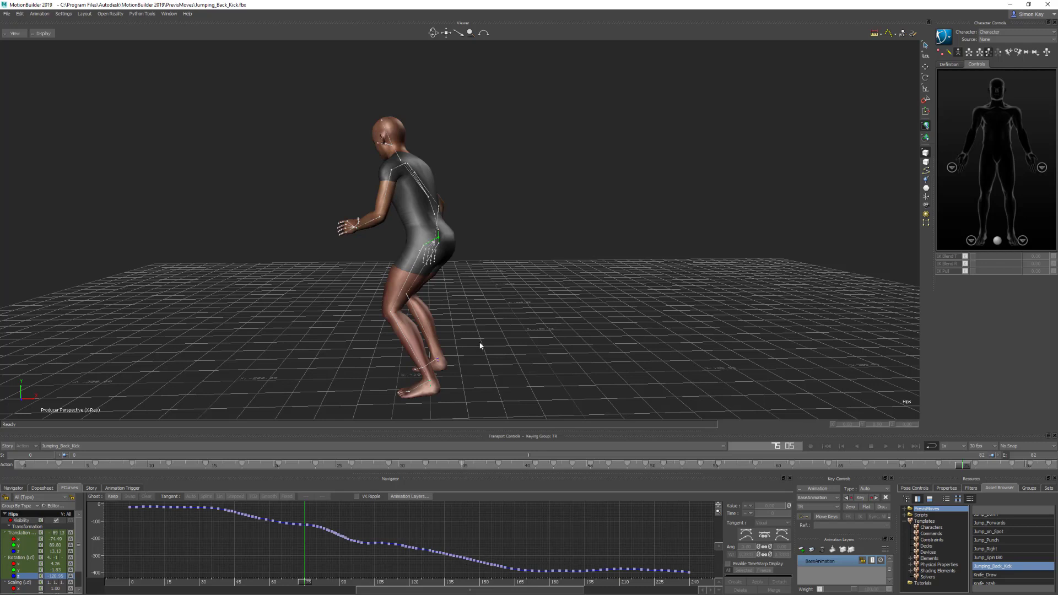
Reactivate the control rig and bake it to the skeleton with the Unroll rotation filter.
left_click(14, 488)
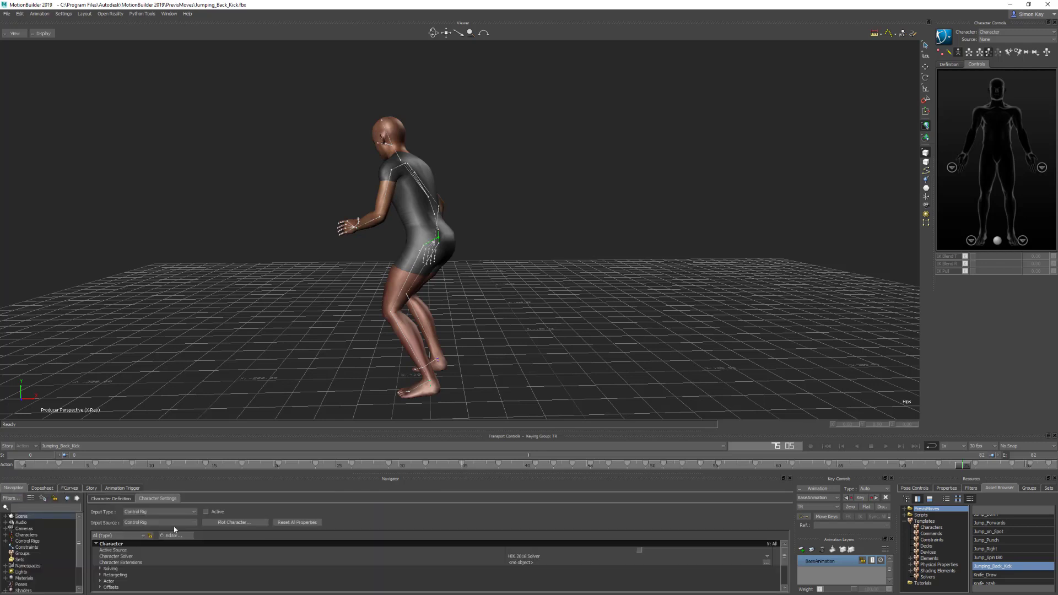
left_click(205, 513)
left_click(234, 523)
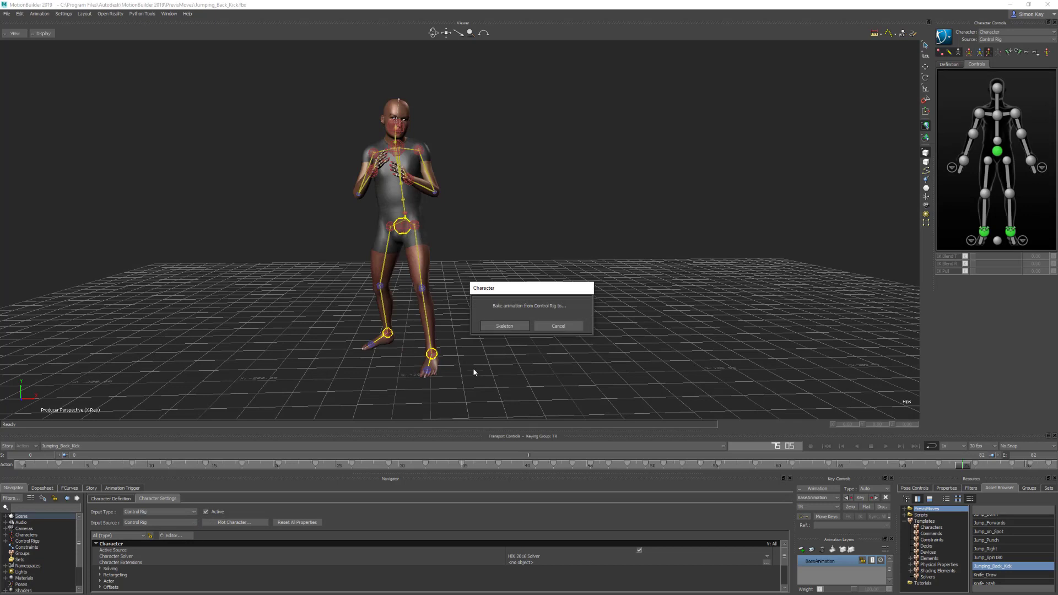
left_click(503, 326)
left_click(543, 272)
left_click(544, 282)
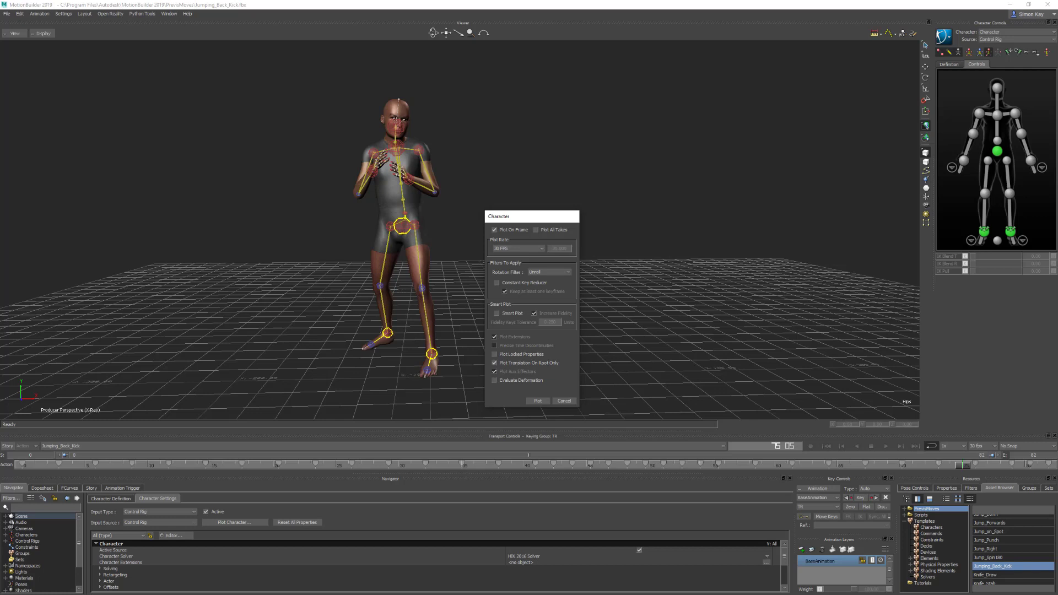
left_click(538, 401)
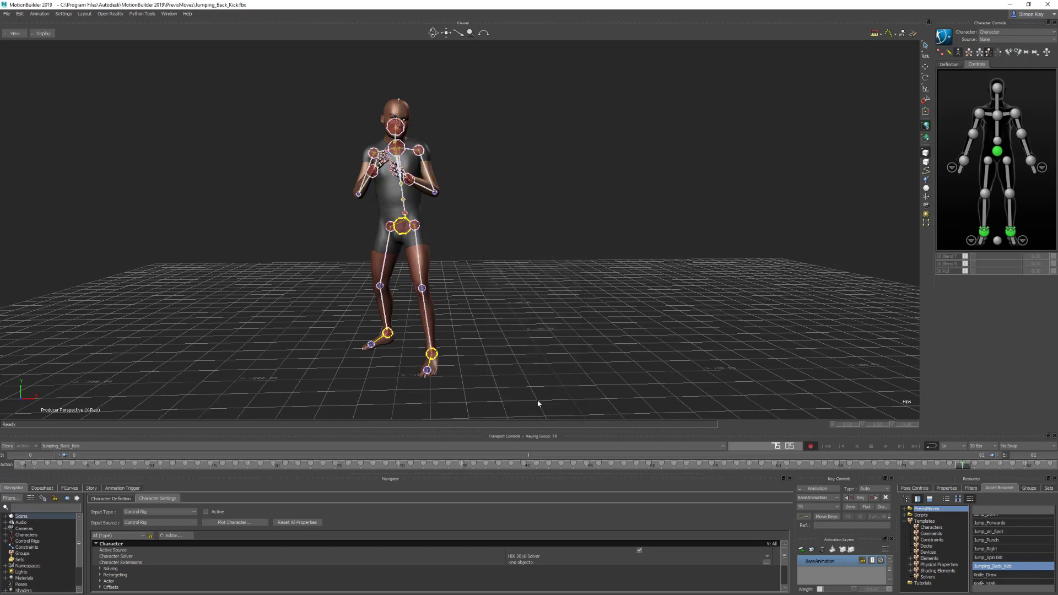
Examine the rebaked hips' rotation curves in FCurves, framing the whole range and scrubbing through the early frames.
left_click(72, 488)
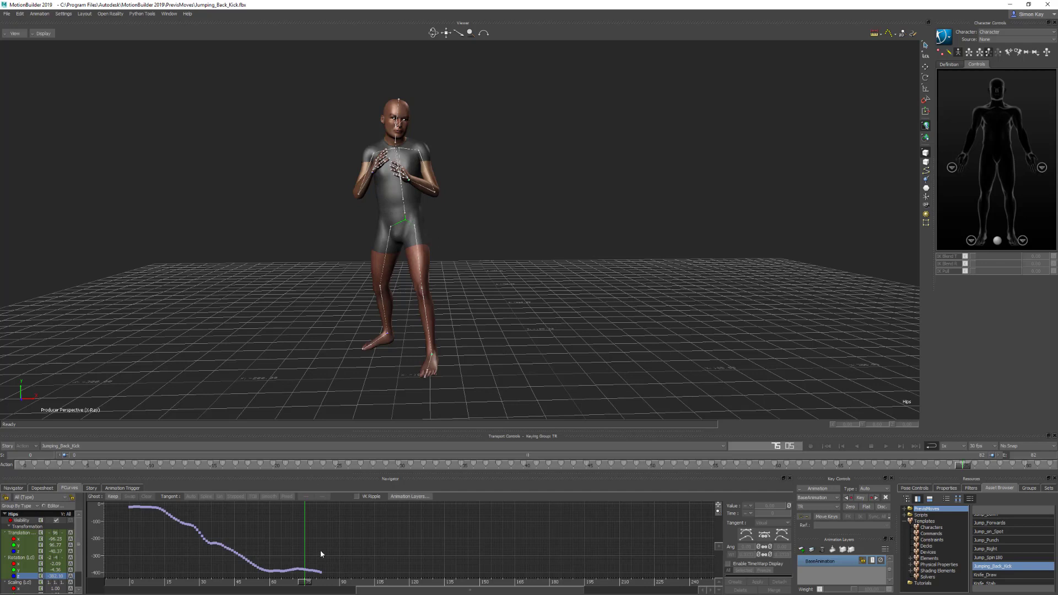
key("a")
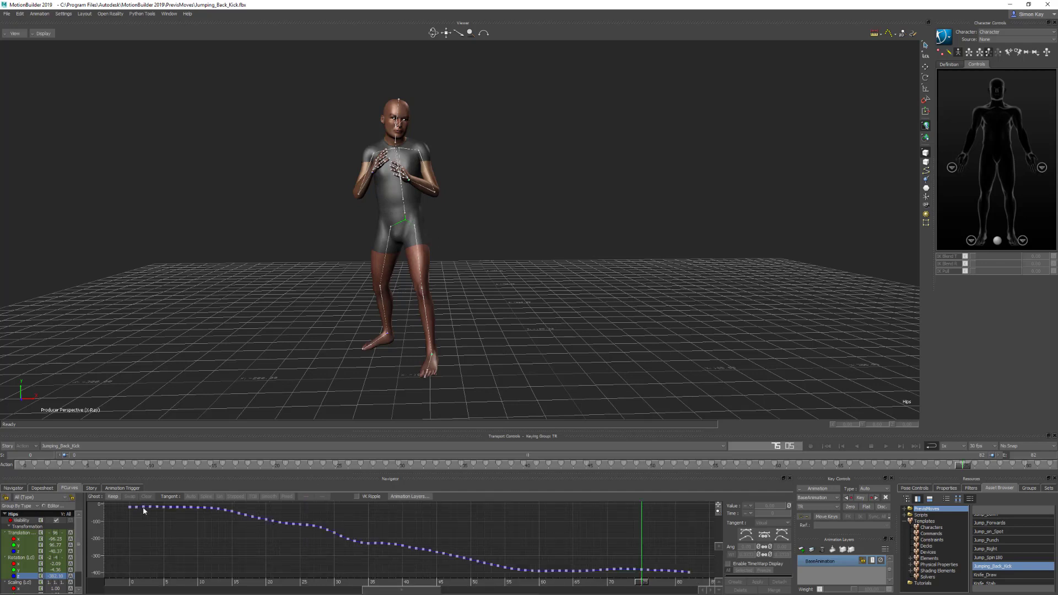
left_click_drag(140, 587, 236, 582)
left_click(22, 558)
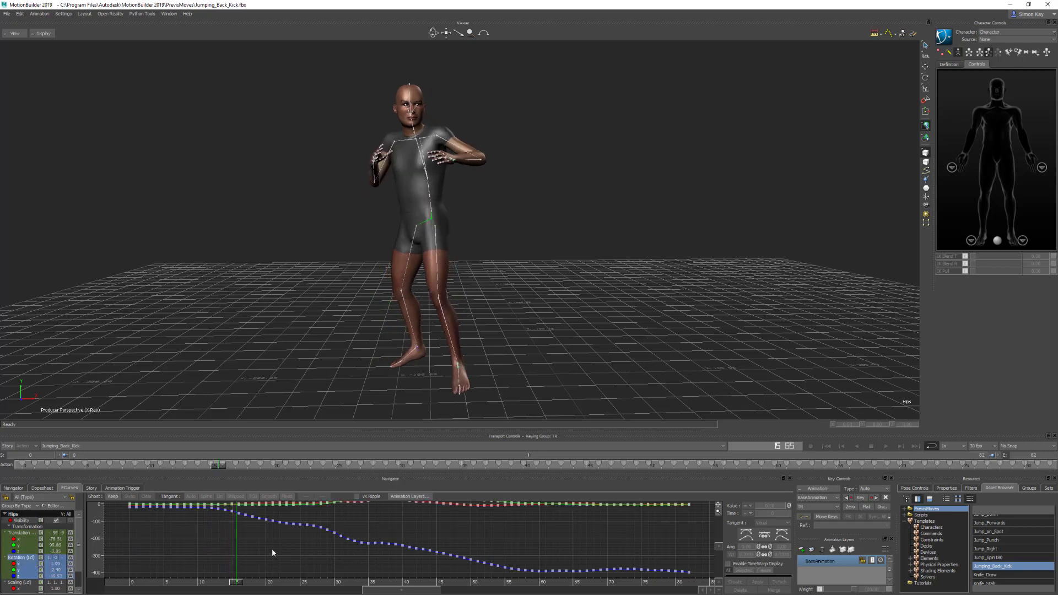
left_click(243, 583)
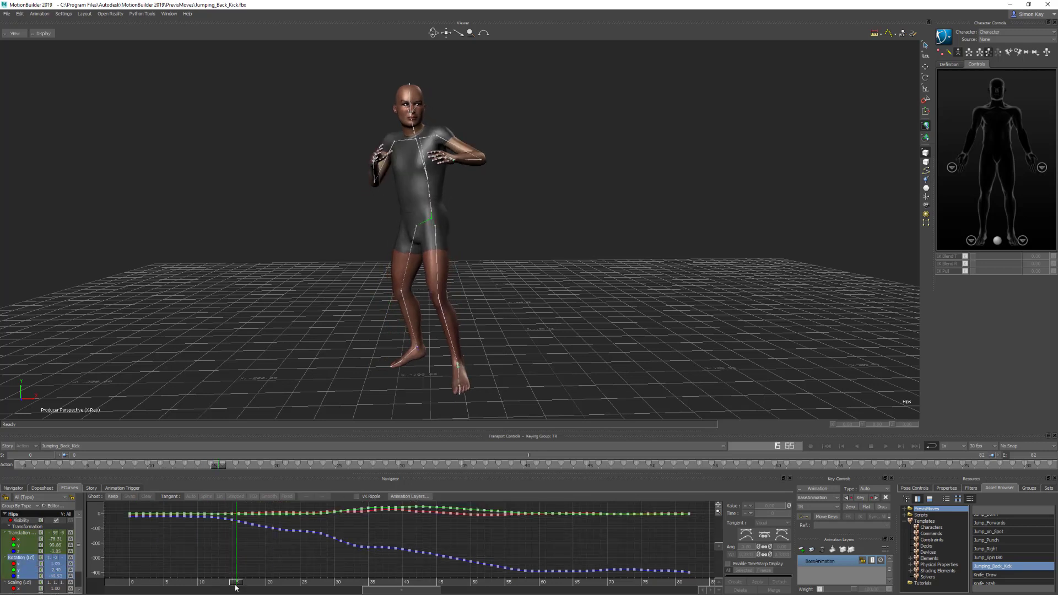
Set the timeline snapping to Snap on Frames and scrub the animation to about frame 58.
left_click(1020, 446)
left_click(1017, 457)
left_click(245, 582)
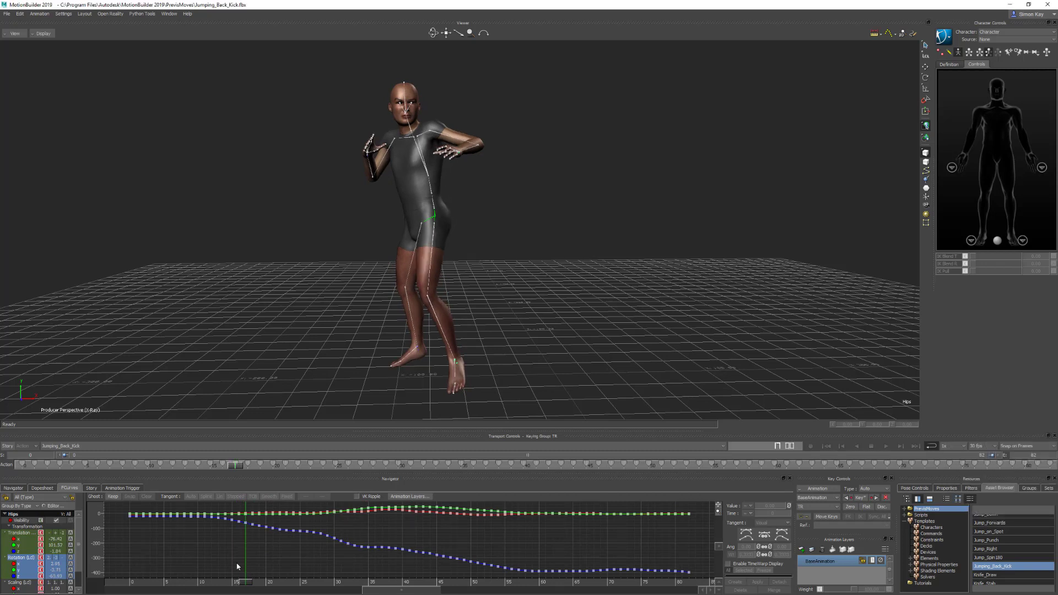
left_click_drag(247, 583, 526, 586)
scroll(491, 544, "down", 2)
Select the whole skeleton hierarchy, frame its translation and rotation curves, and select all their keys.
left_click(450, 203)
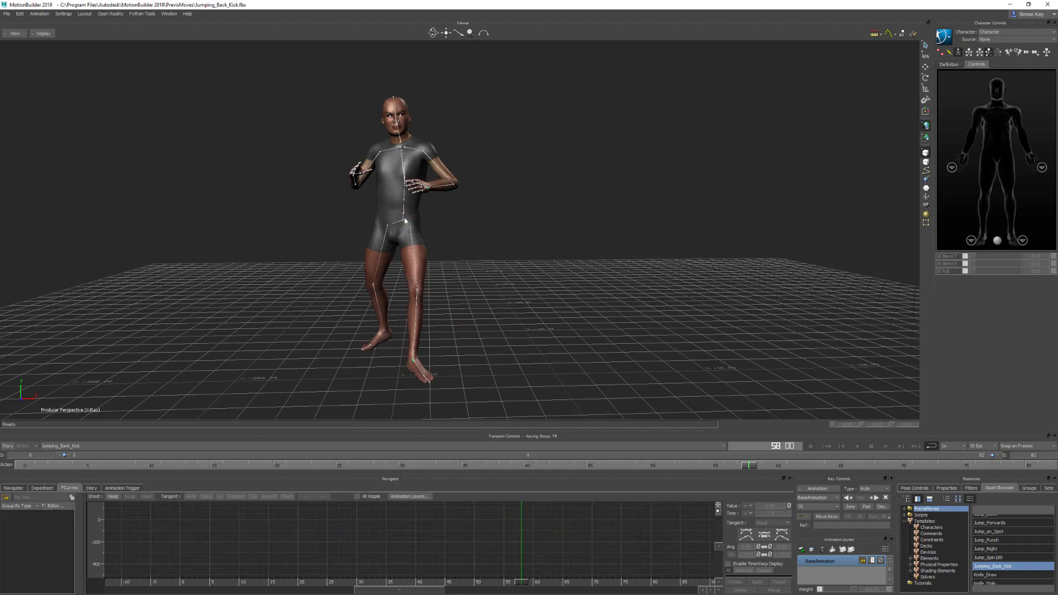
double_click(403, 223)
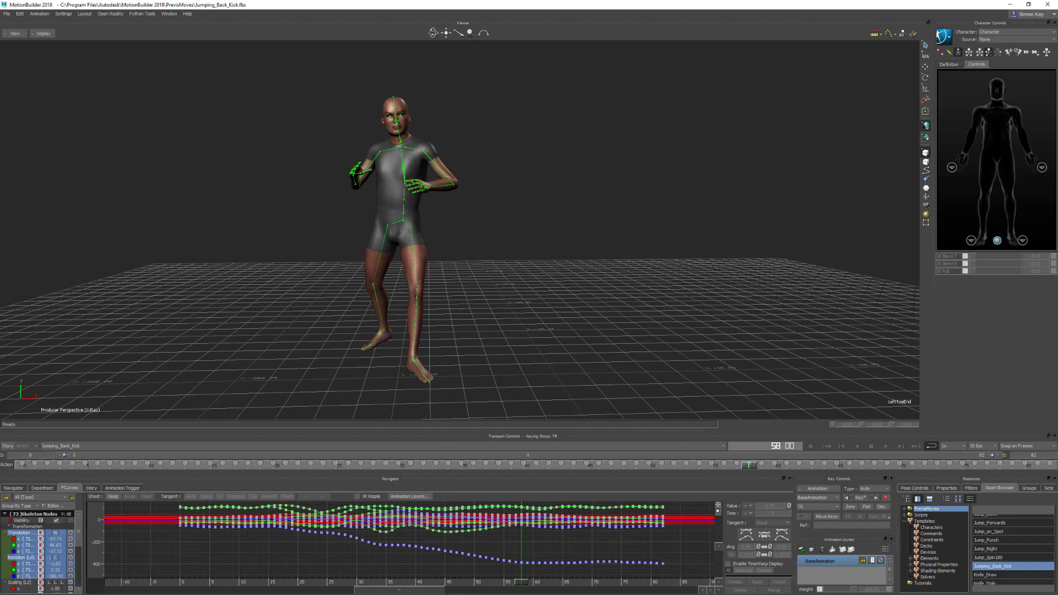
left_click(22, 539)
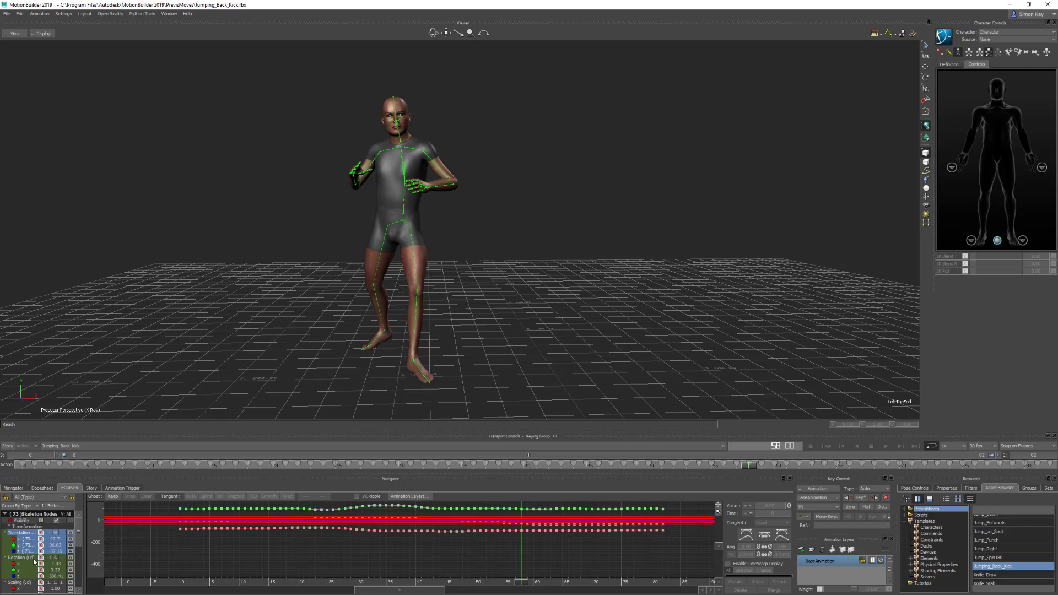
left_click(25, 559)
key("a")
right_click(315, 562)
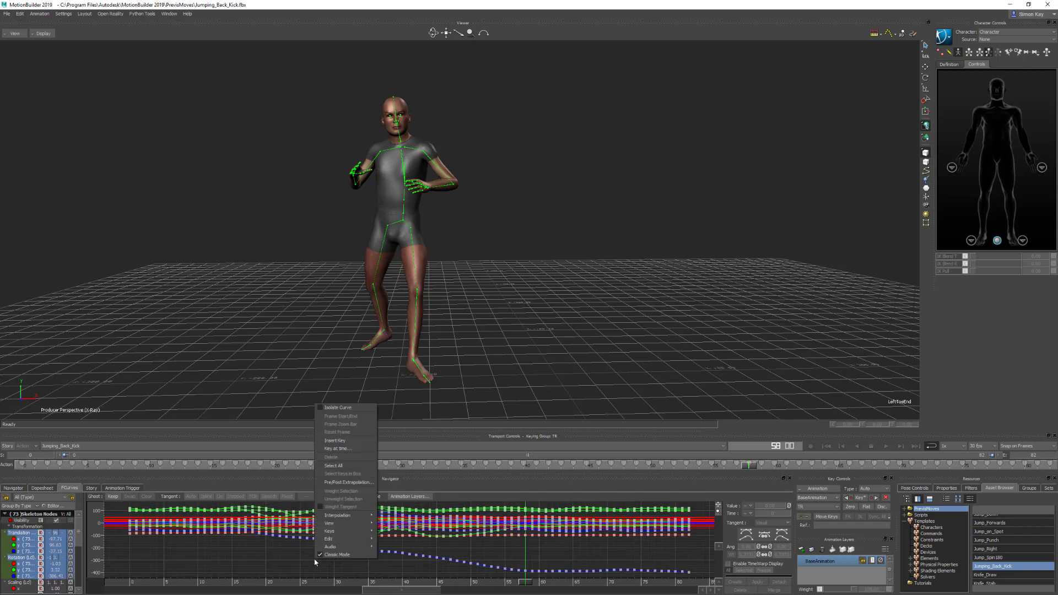
left_click(339, 466)
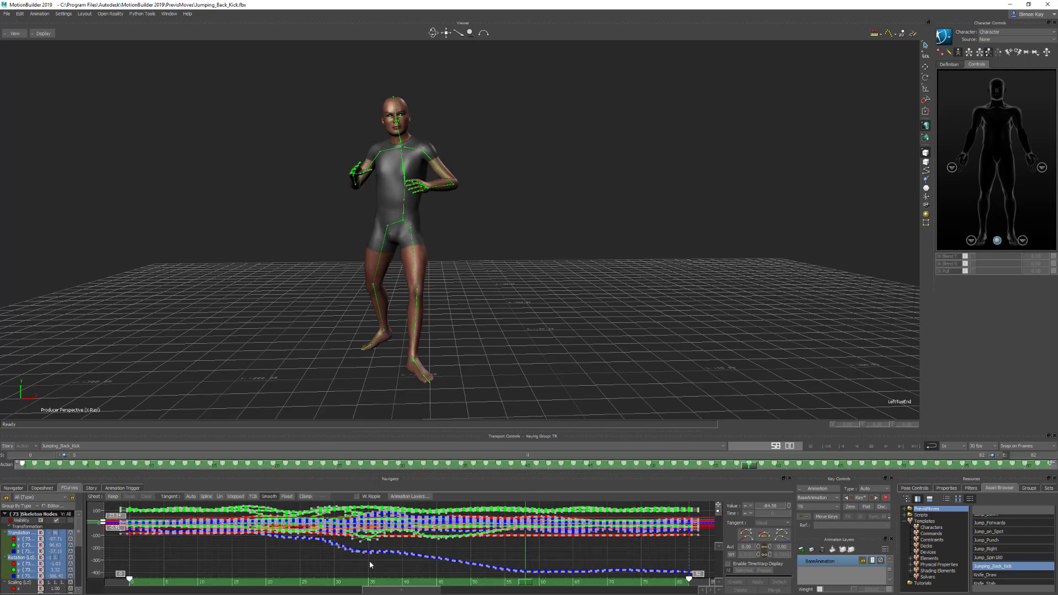
Stretch the selected keys to end at about frame 270 and scrub the timeline to check the feet's motion close up.
scroll(629, 551, "down", 3)
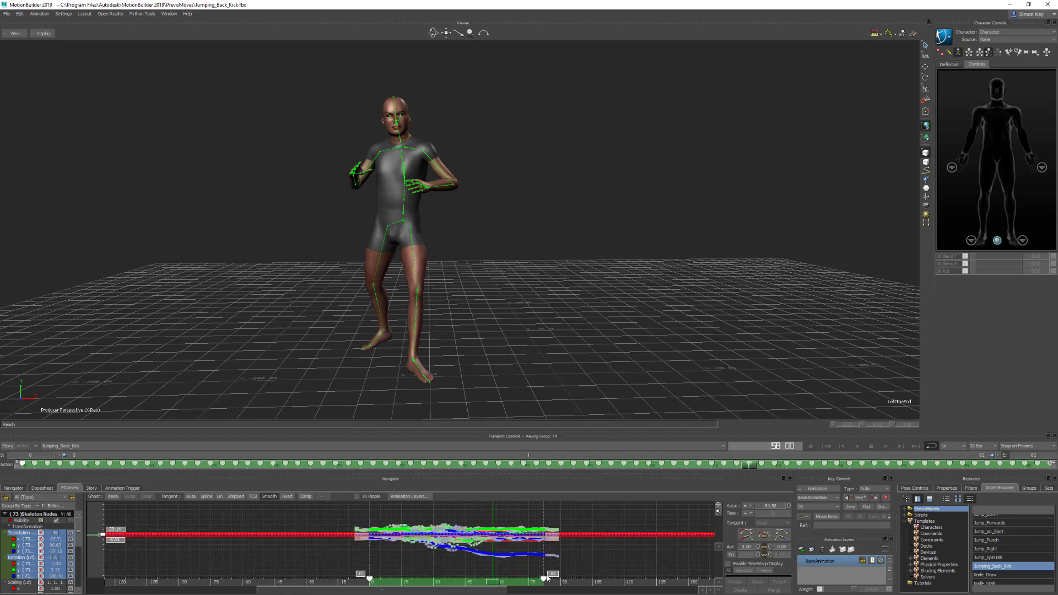
mouse_move(559, 571)
left_mouse_down("shift")
mouse_move(294, 578)
mouse_move(544, 578)
left_mouse_up("shift")
left_click_drag(619, 585, 690, 586)
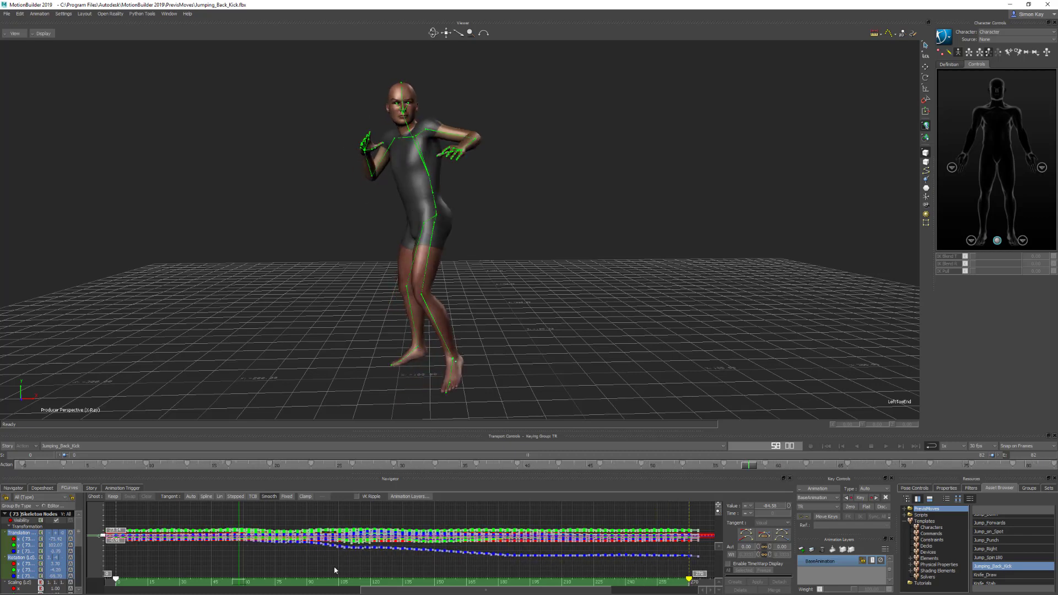
left_click(302, 527)
scroll(526, 370, "up", 10)
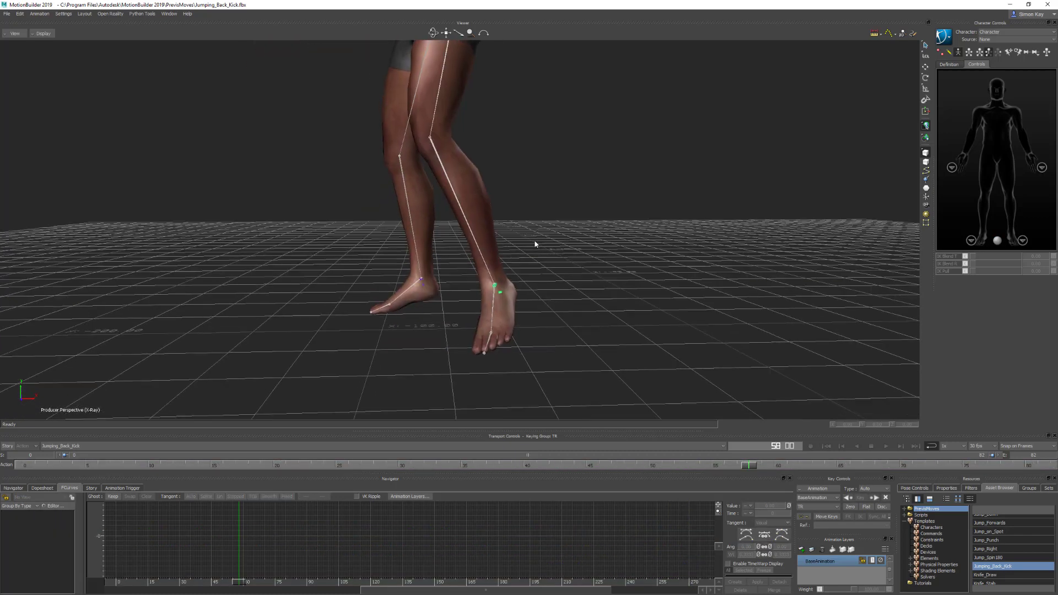
scroll(566, 255, "up", 1)
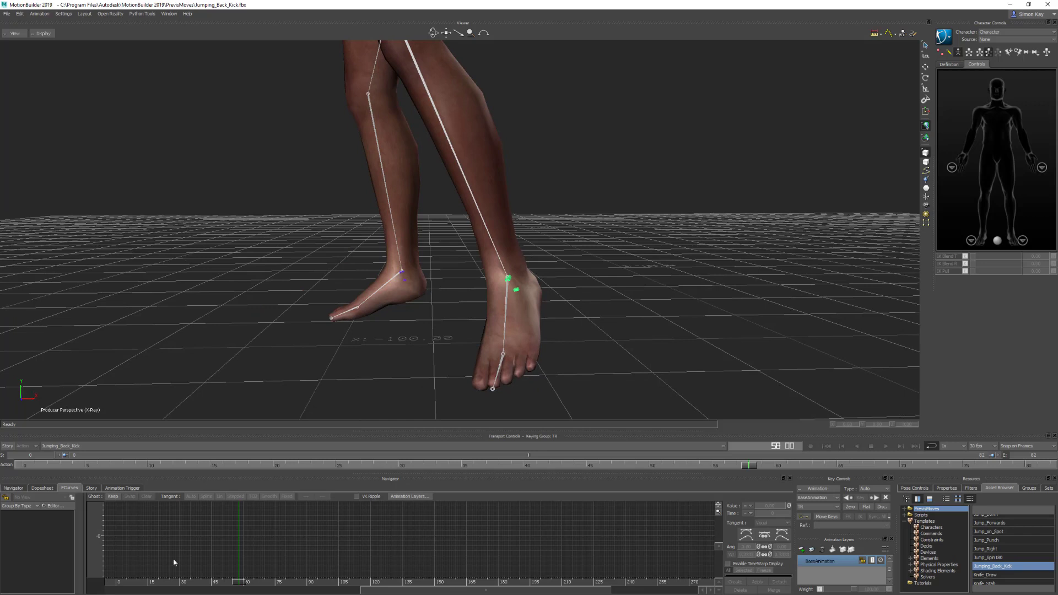
left_click_drag(241, 583, 210, 583)
scroll(548, 268, "down", 10)
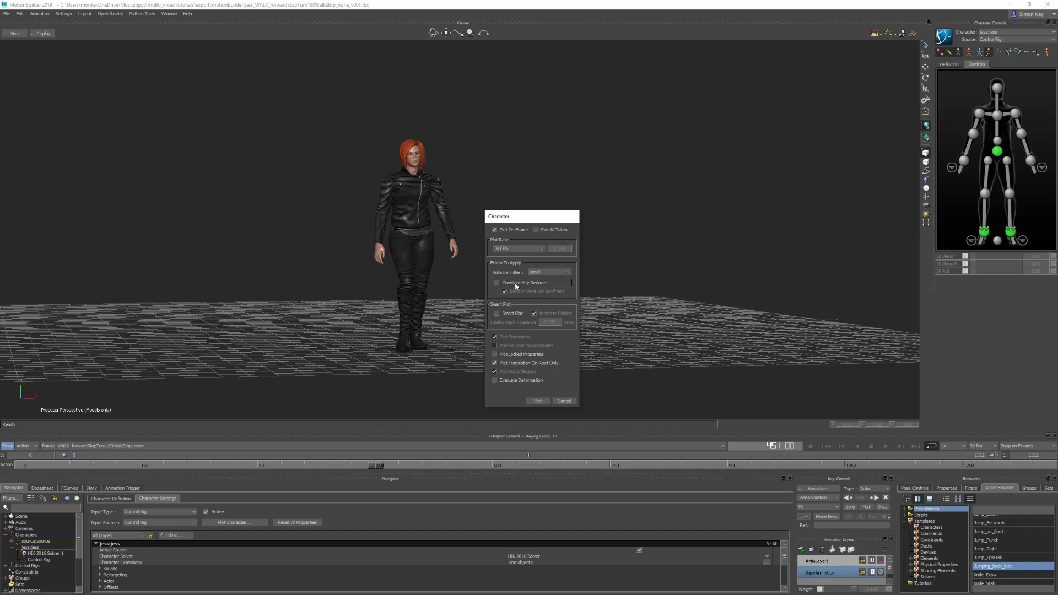
Bake the jess character to its skeleton with the Unroll filter and no Constant Key Reducer, and display the right elbow joint's rotation curves.
left_click(538, 401)
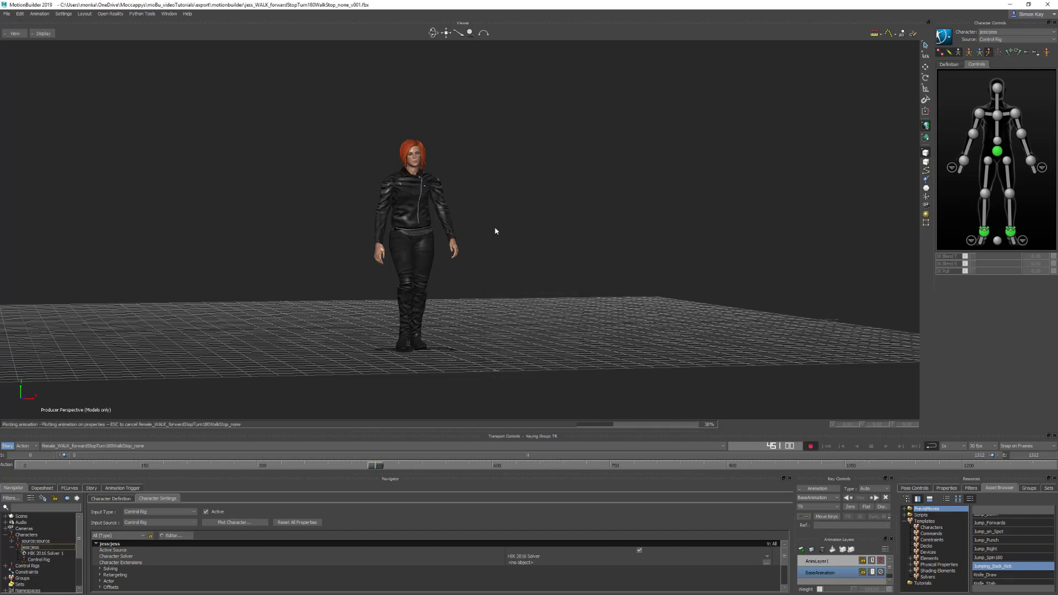
key("ctrl+a")
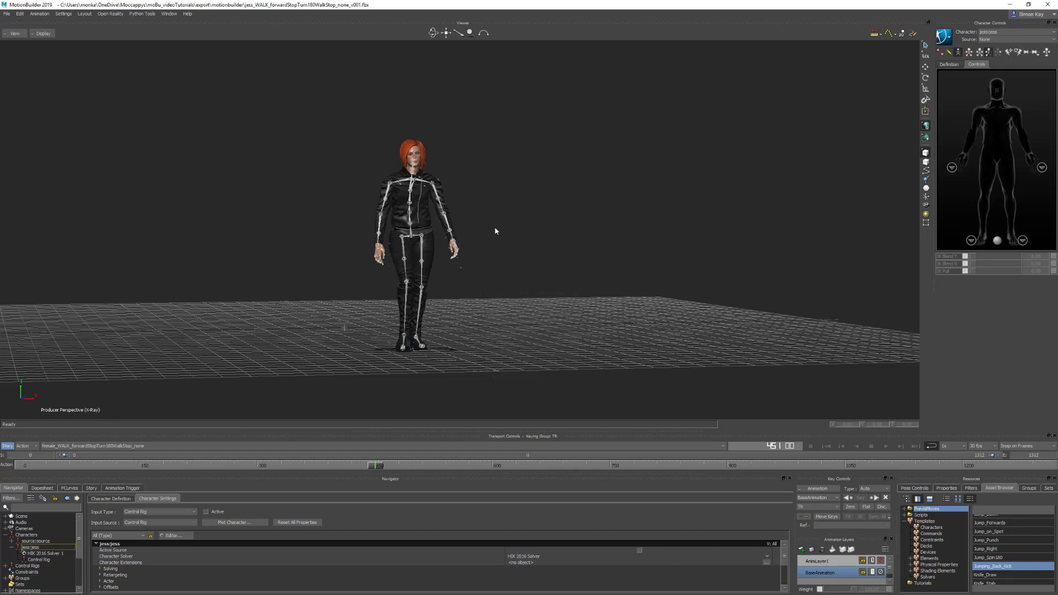
left_click(380, 223)
left_click(69, 489)
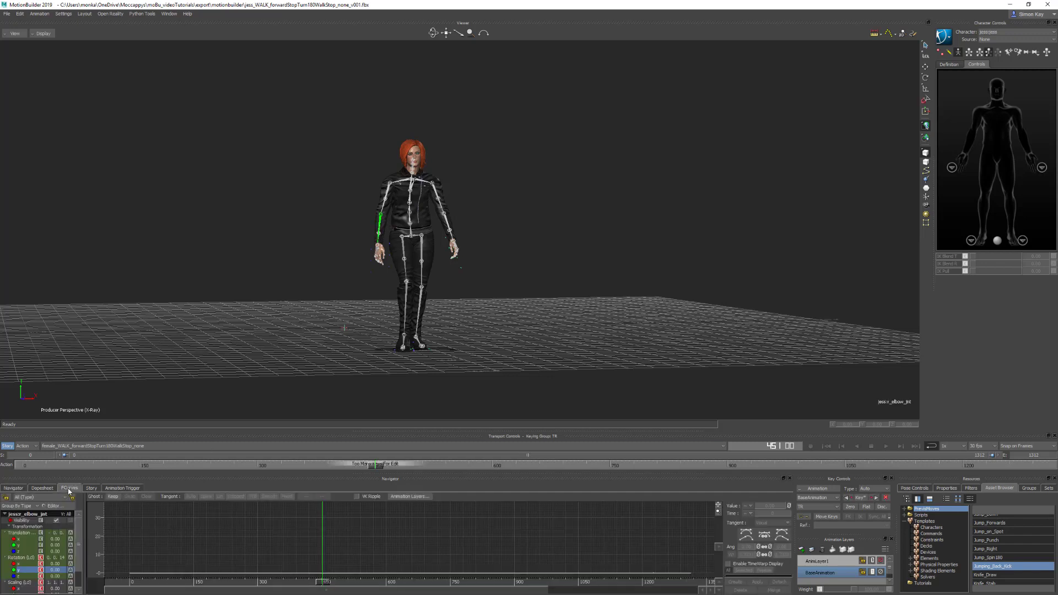
left_click(19, 557)
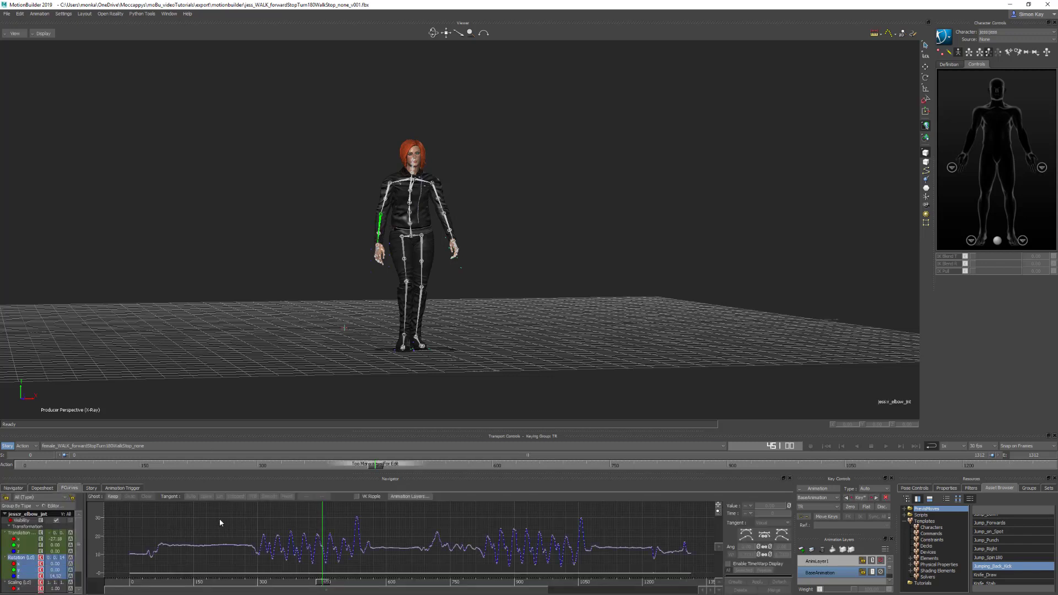
key("a")
Examine the right elbow joint's rotation X, Y and Z curves individually, and check the X and Y curves' keys together.
left_click(41, 563)
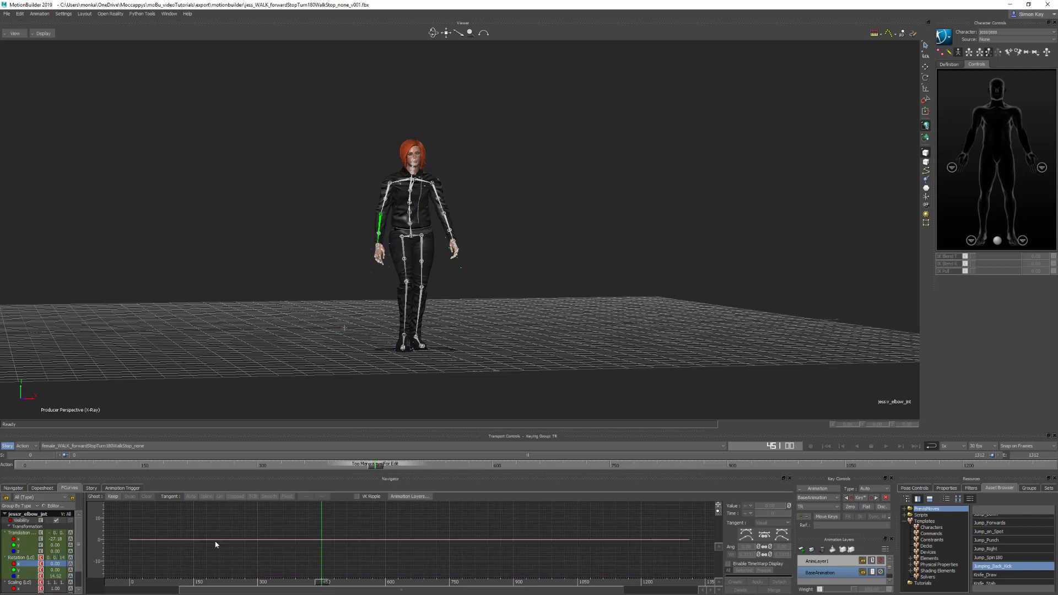
left_click(60, 570)
left_click(22, 576)
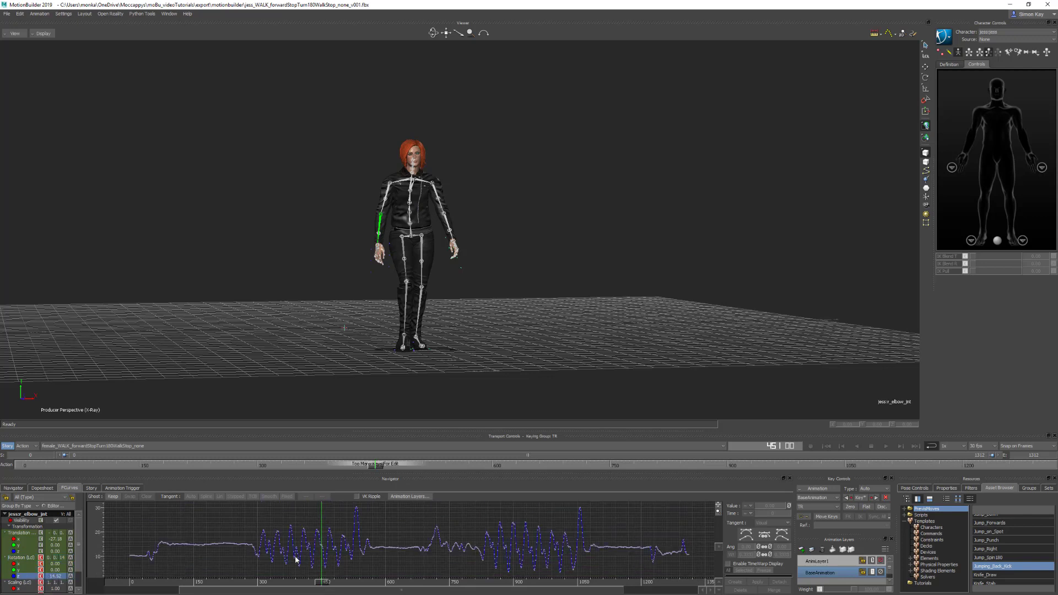
left_click(24, 564)
left_click(24, 570, "ctrl")
left_click_drag(126, 530, 288, 568)
left_click(361, 558)
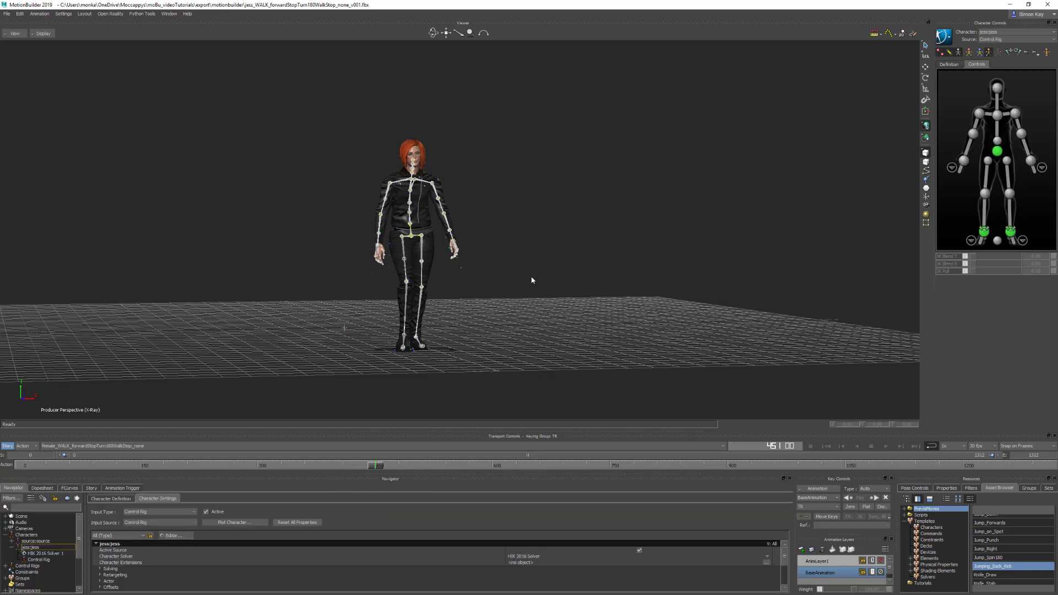
Bake the control rig to the skeleton with Constant Key Reducer enabled and Keep at least one keyframe disabled.
left_click(235, 523)
left_click(505, 323)
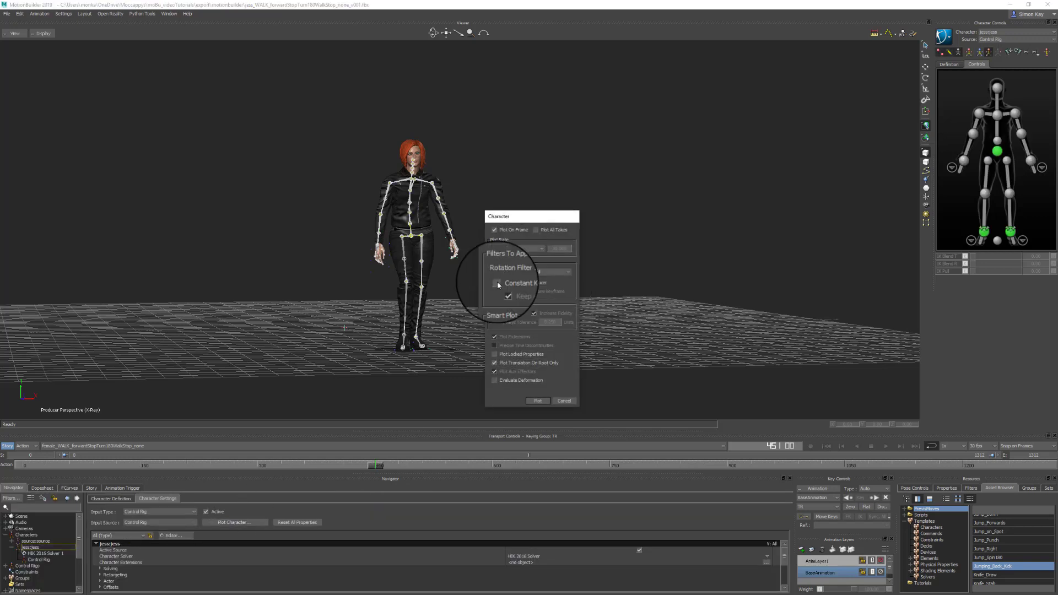
left_click(497, 282)
left_click(504, 292)
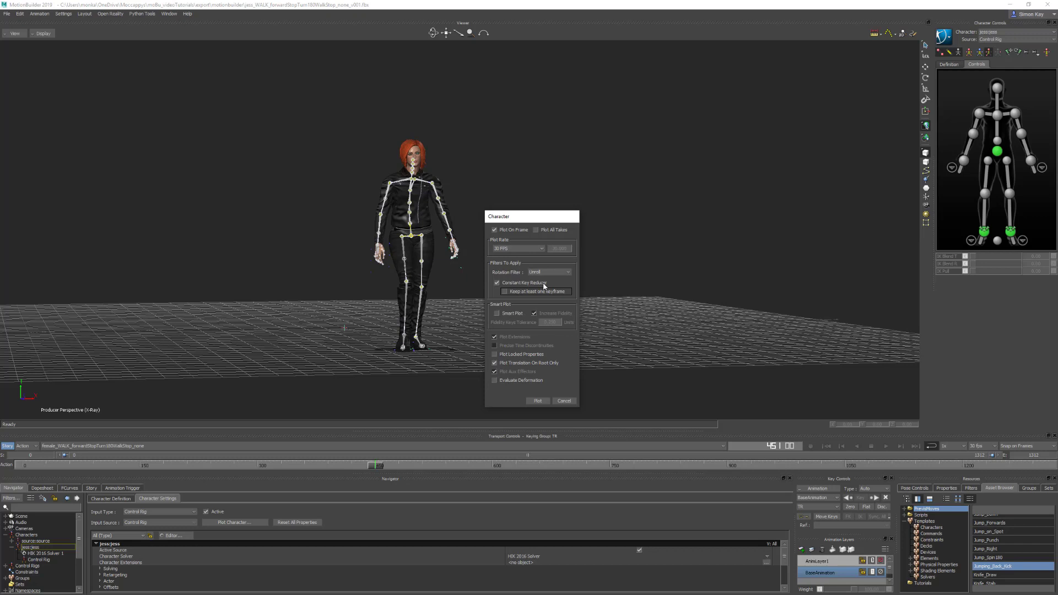
left_click(540, 401)
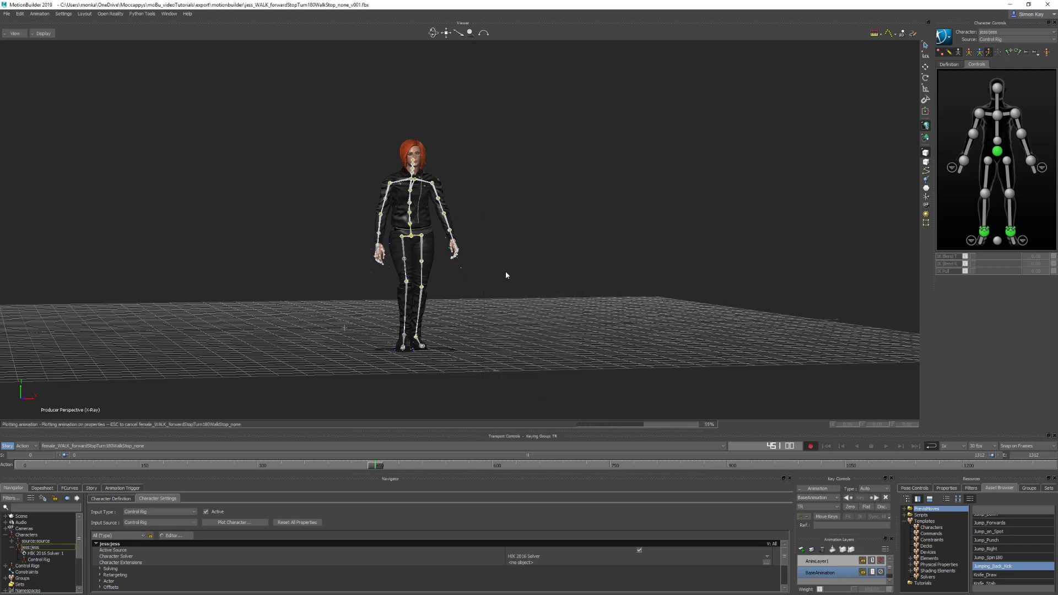
Examine the right elbow joint's rotation X and Z curves individually, and view its X and Y rotation curves together.
left_click(379, 225)
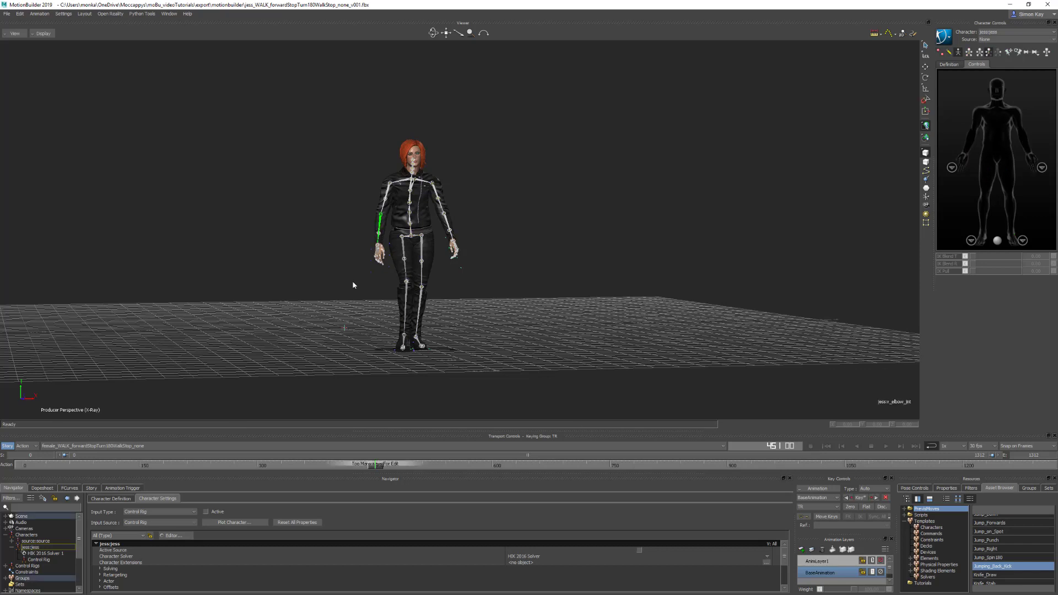
left_click(68, 488)
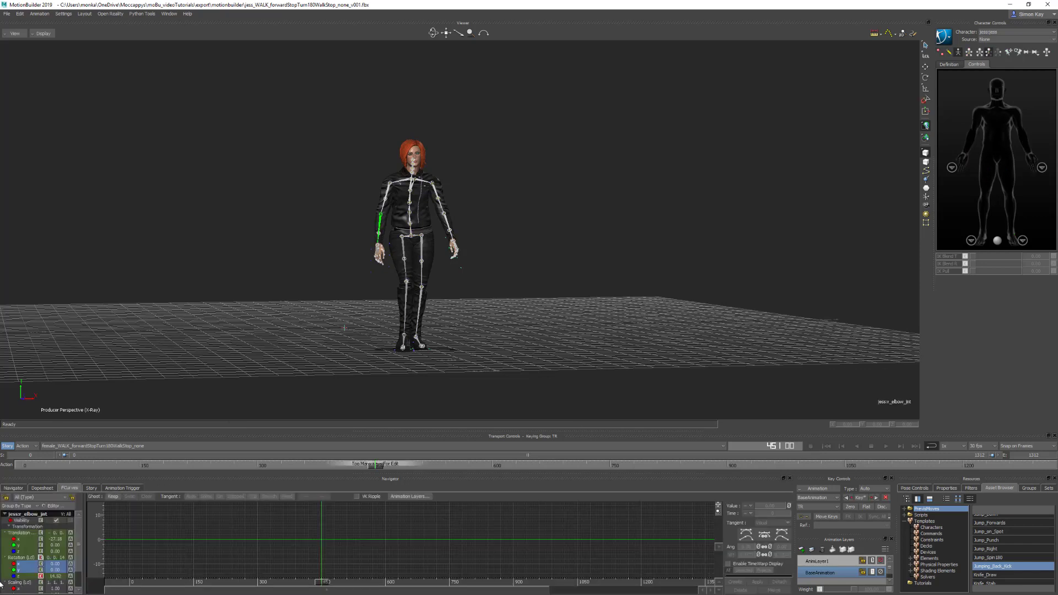
left_click(23, 565)
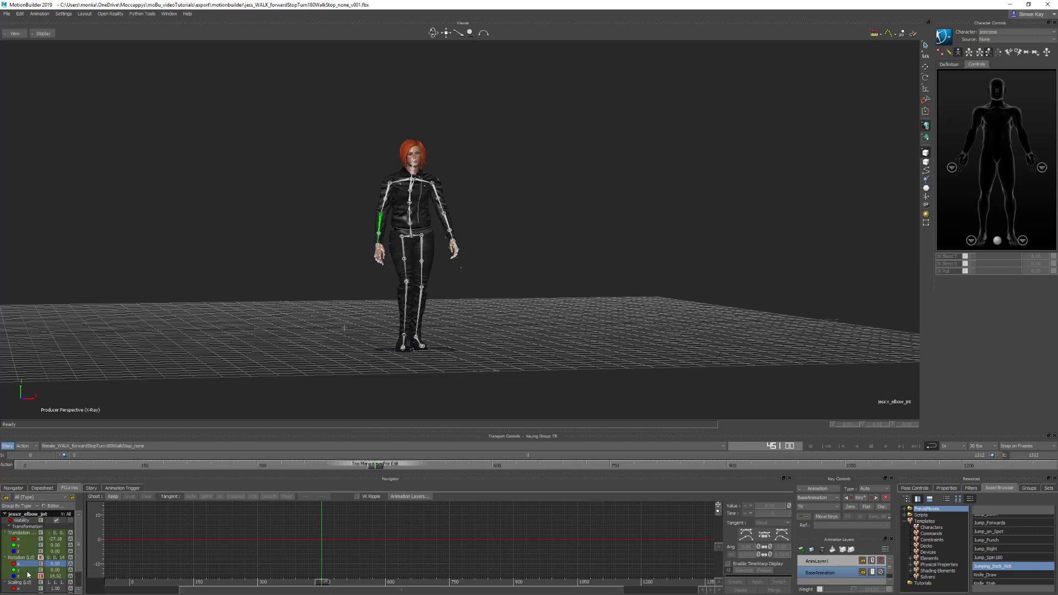
left_click(26, 576)
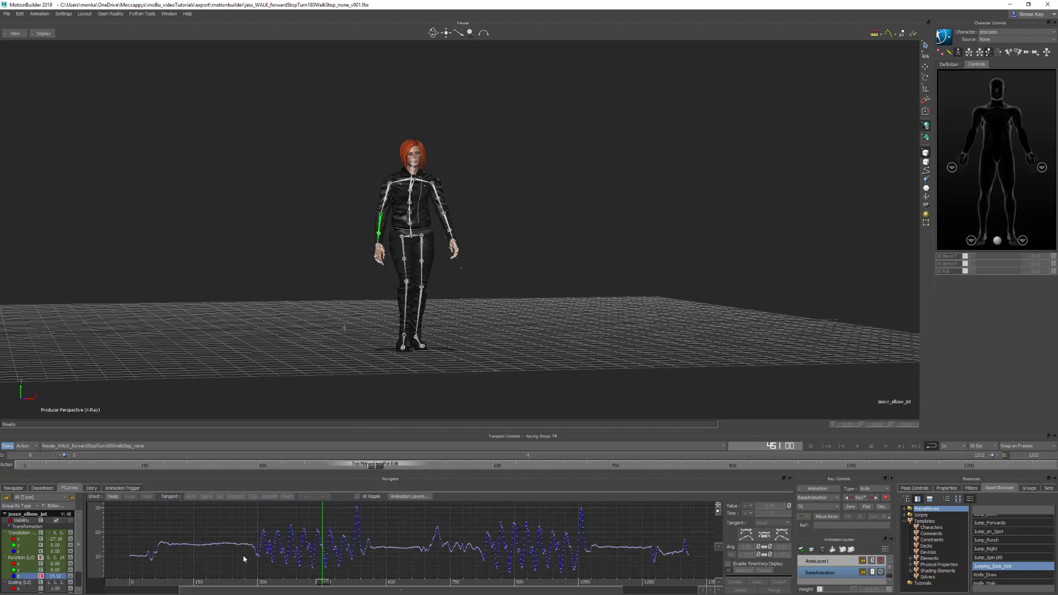
left_click(23, 565, "shift")
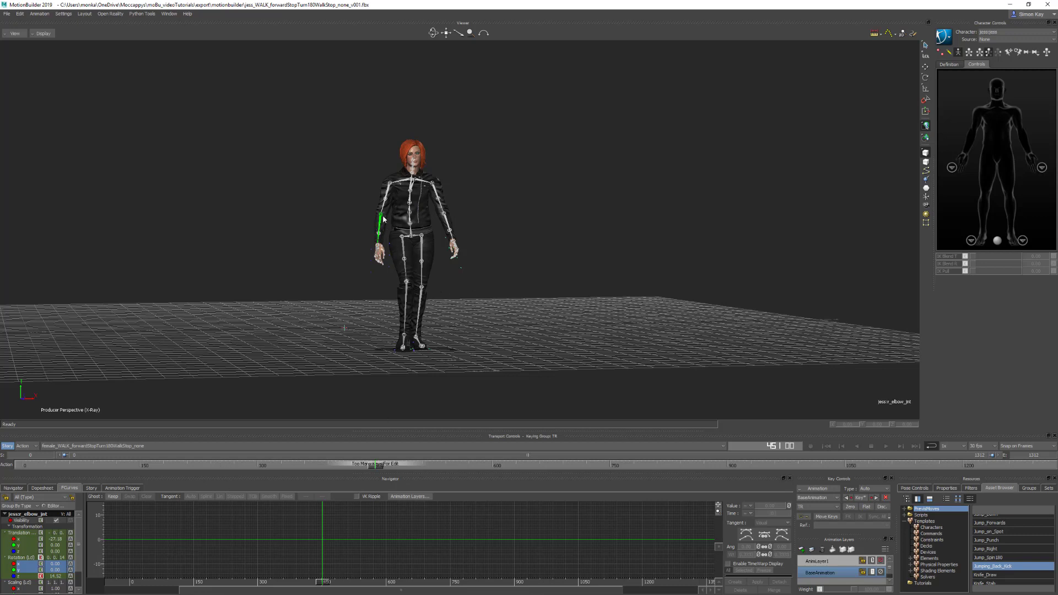
Examine the left elbow joint's rotation Z curve and its combined rotation X and Y curves.
left_click(462, 223)
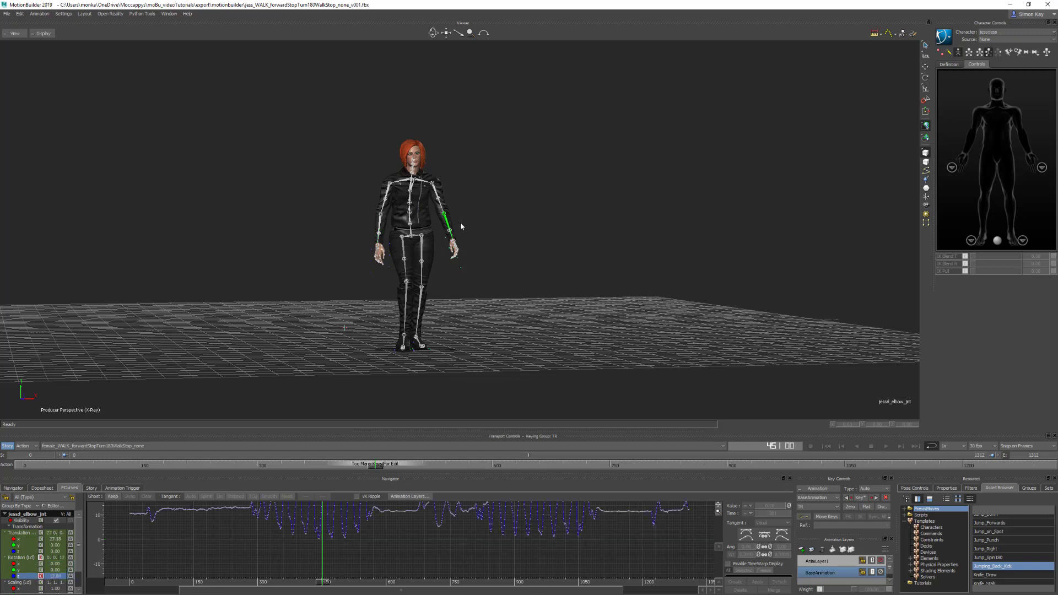
left_click(40, 576)
left_click_drag(24, 566, 25, 571)
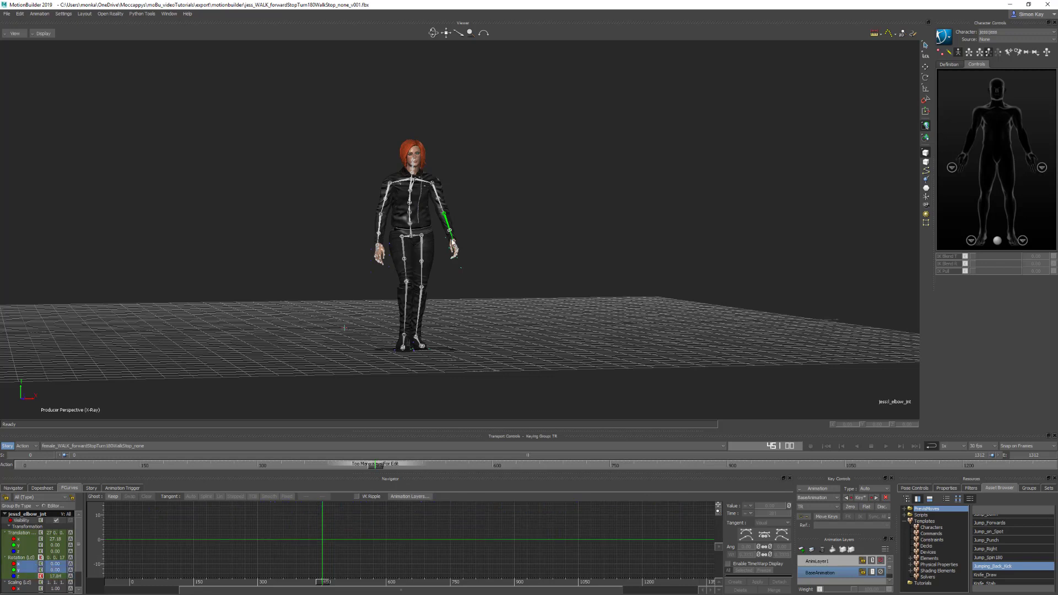
Examine the rotation curves of both knee joints together, framing the X and Y curves, and clear the selection.
left_click(421, 303)
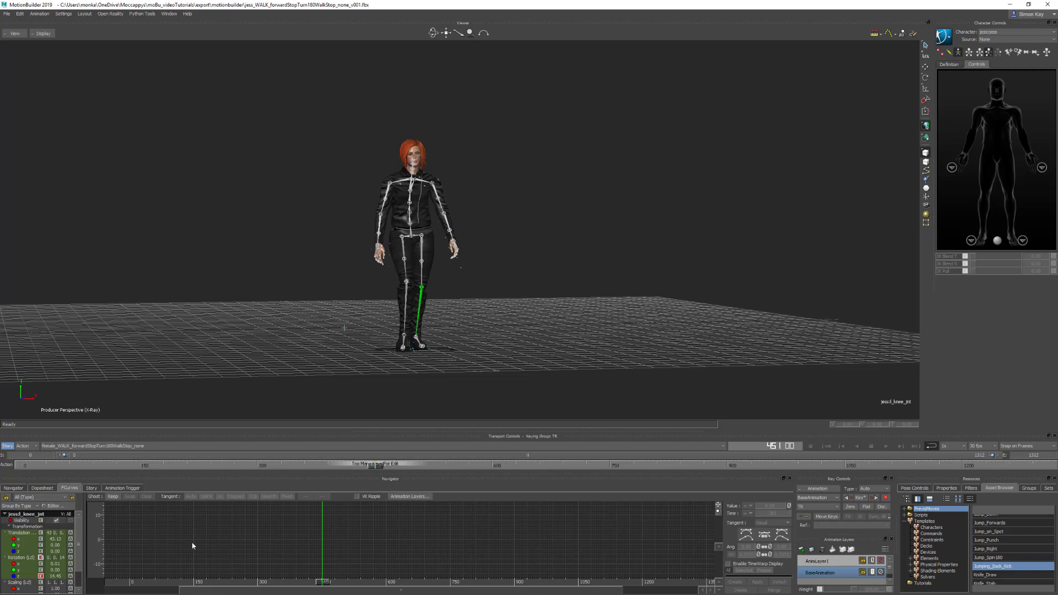
left_click(25, 564)
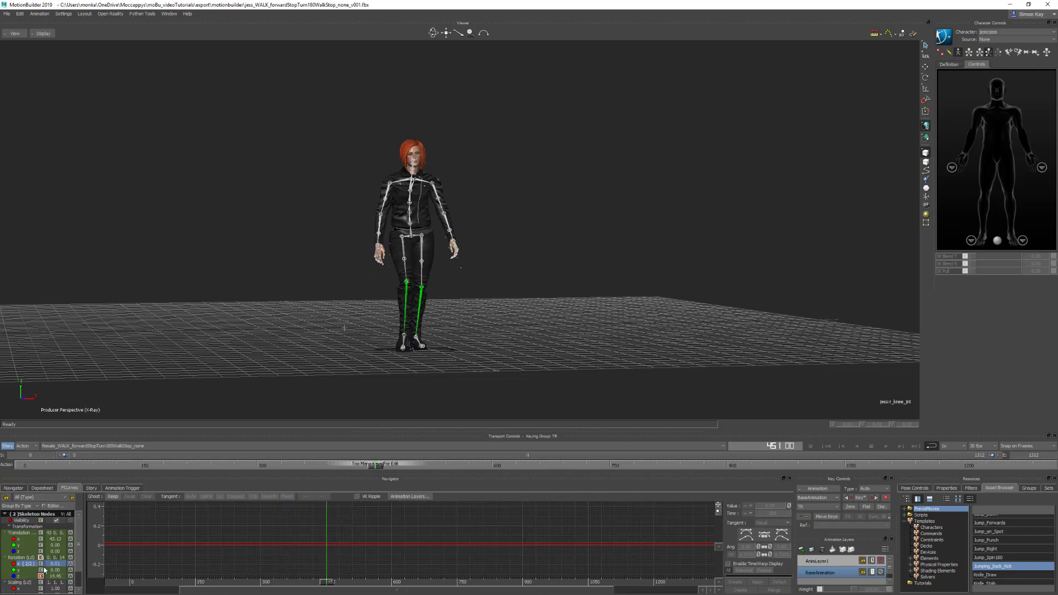
left_click(22, 570, "ctrl")
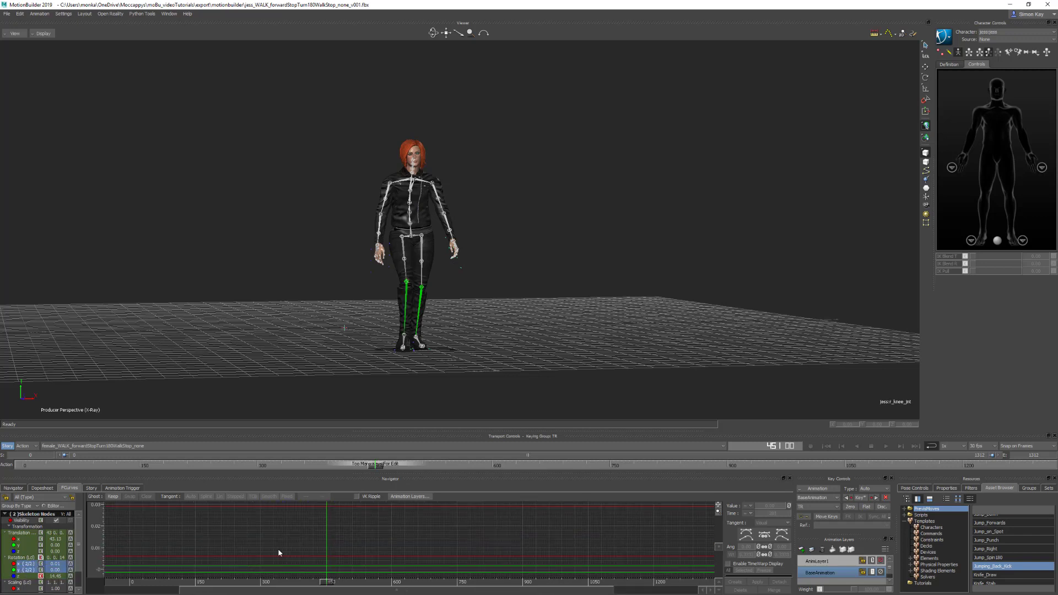
key("a")
left_click(28, 576)
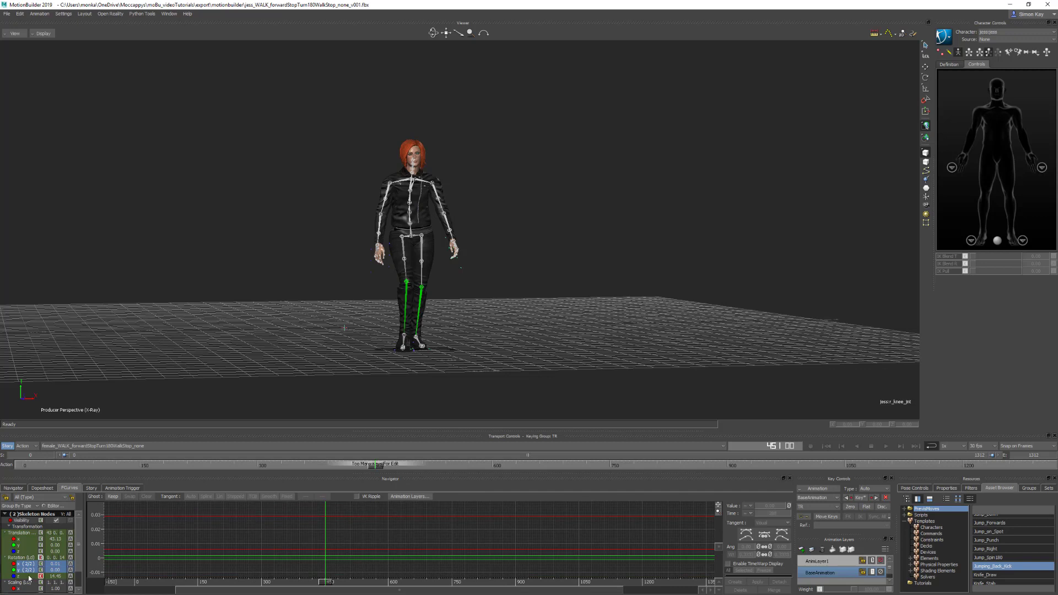
key("a")
left_click(511, 329)
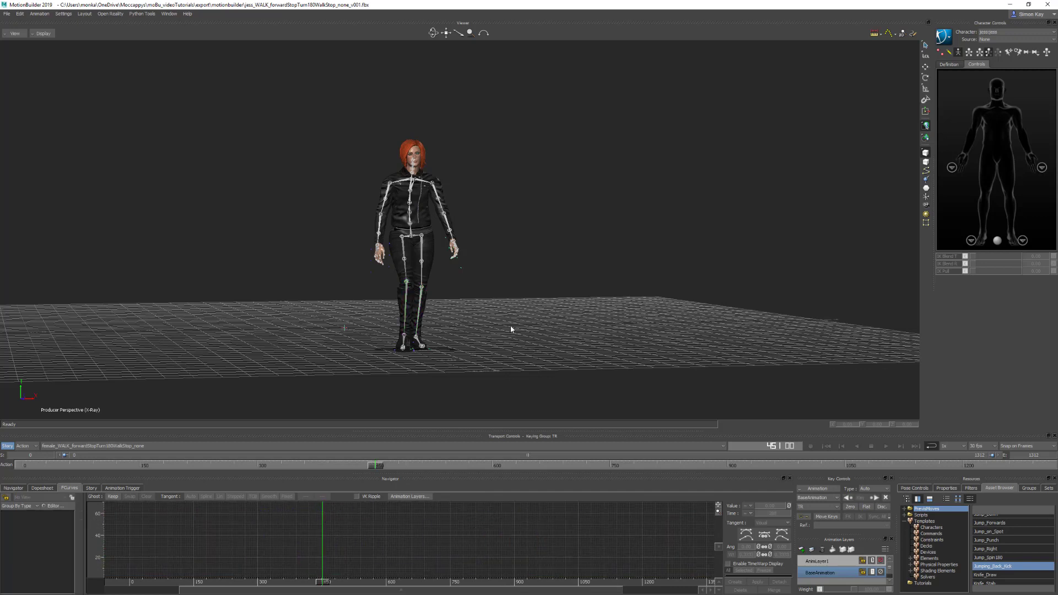
Select the right and left elbow joints in turn, and clear the selection.
left_click(381, 223)
left_click(451, 225)
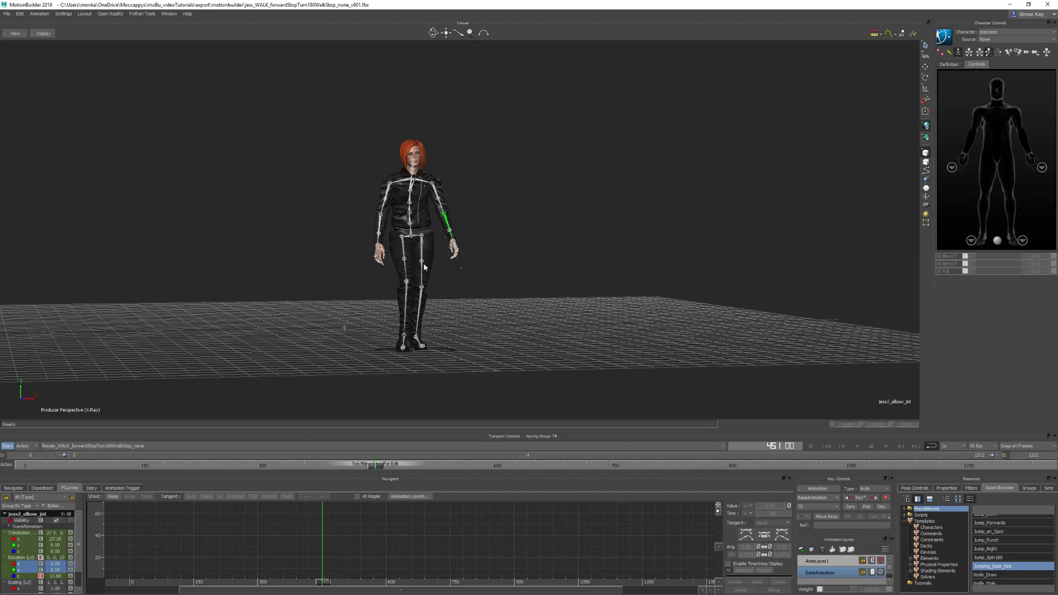
left_click(454, 304)
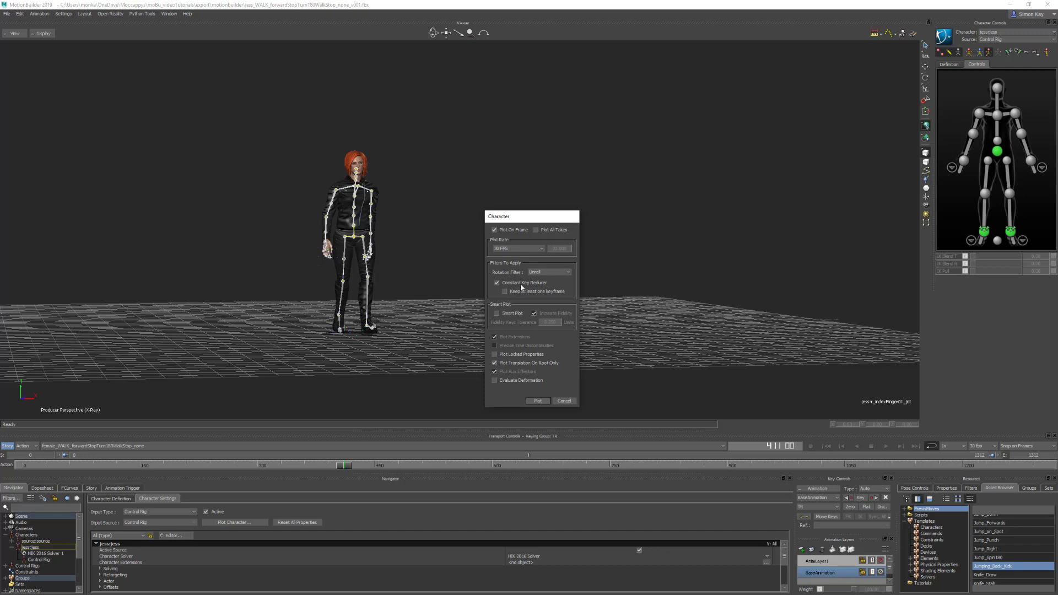
Bake to the skeleton with Constant Key Reducer on and Keep at least one keyframe off, and inspect two finger joints' rotation curves close up.
left_click(537, 401)
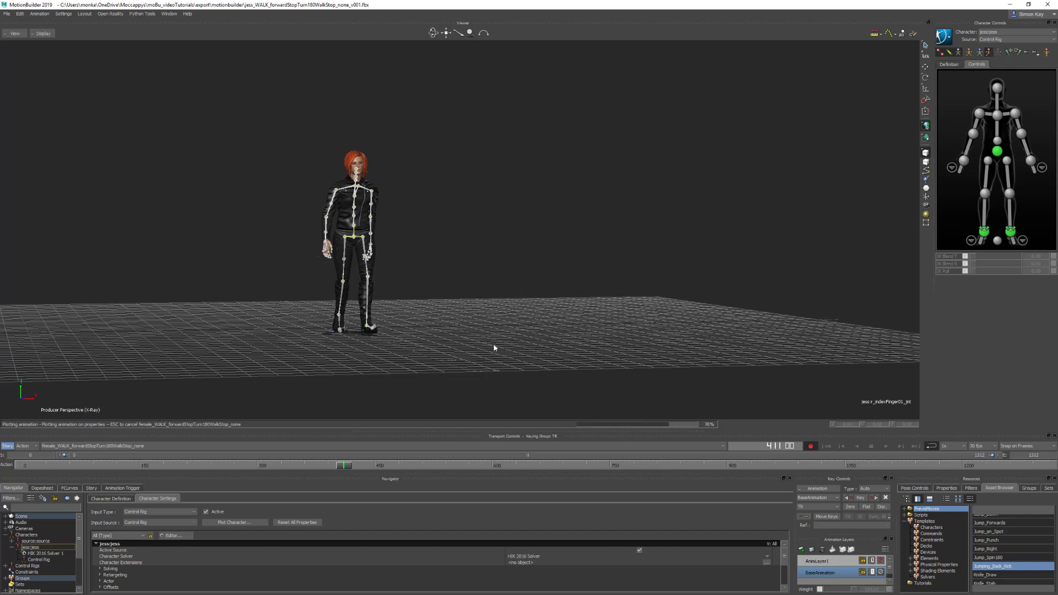
left_click(68, 488)
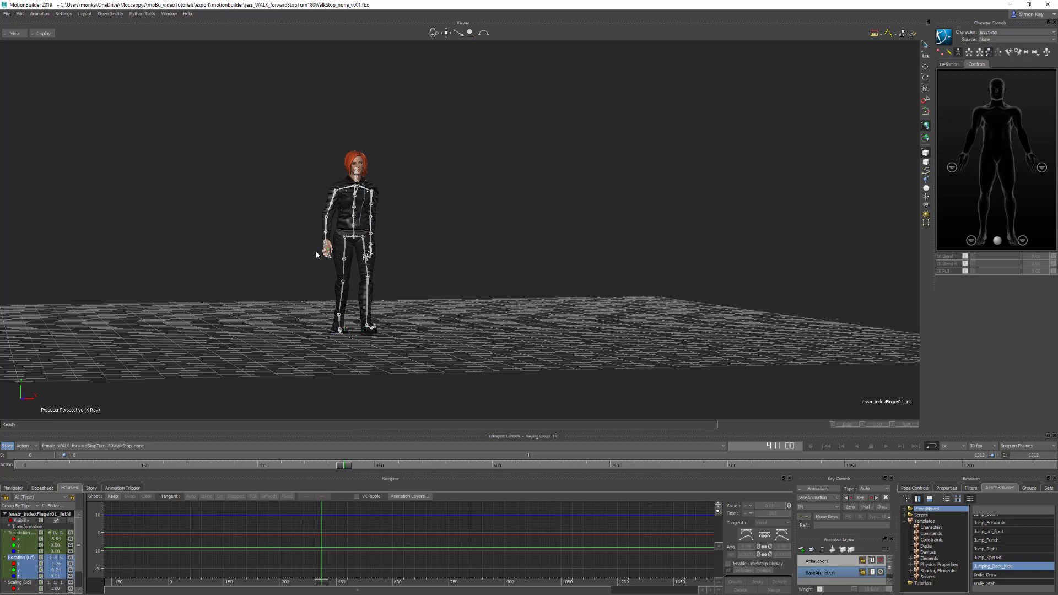
key("ctrl+r")
left_click(300, 279)
left_click(320, 256, "shift")
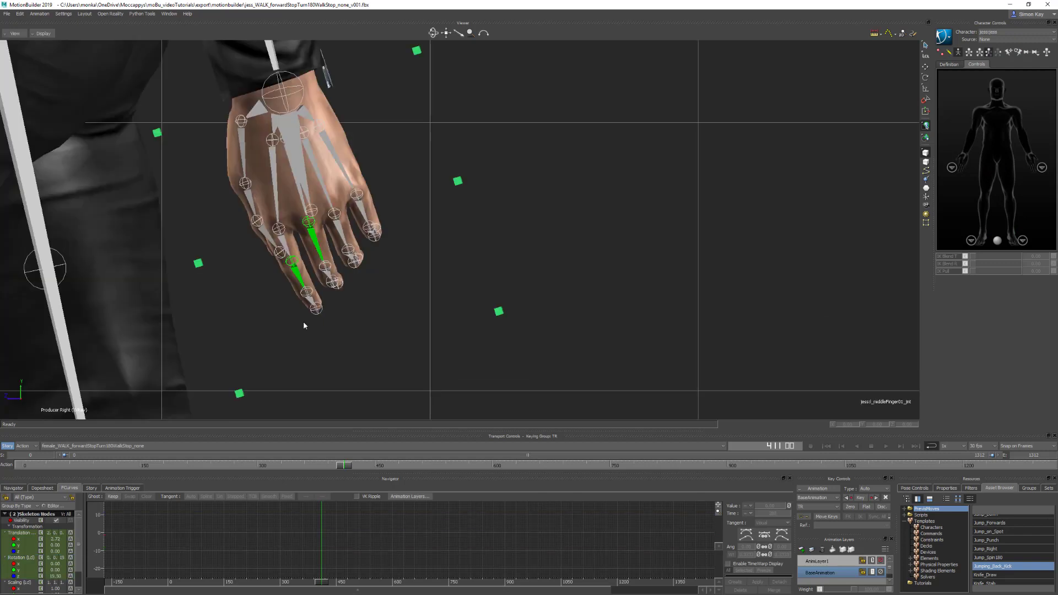
left_click(22, 558)
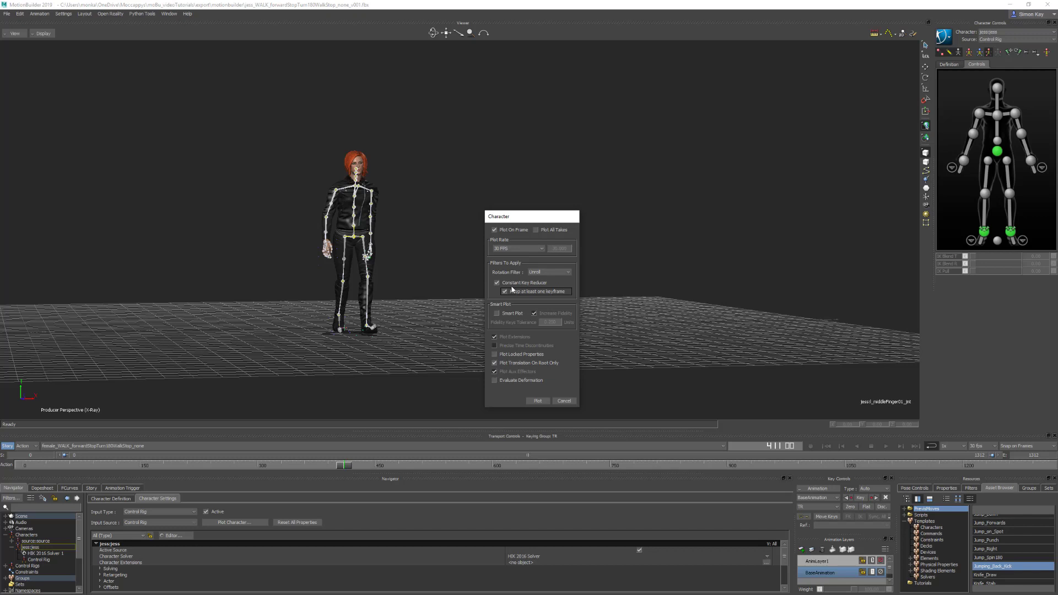
Bake to the skeleton with Constant Key Reducer and Keep at least one keyframe enabled, and frame the selected finger joints' rotation curves.
left_click(538, 401)
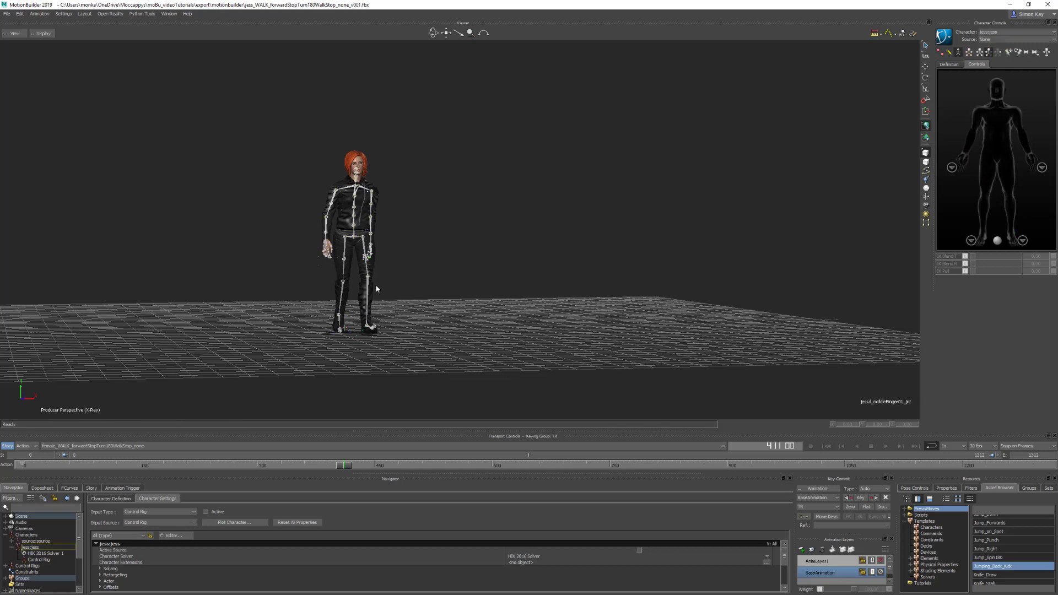
left_click(70, 488)
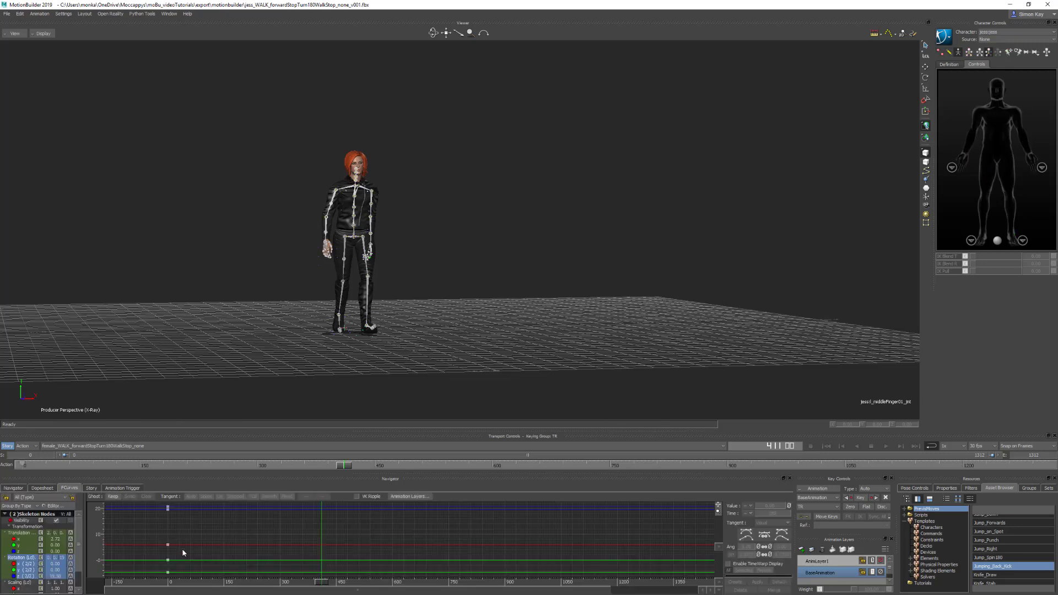
key("a")
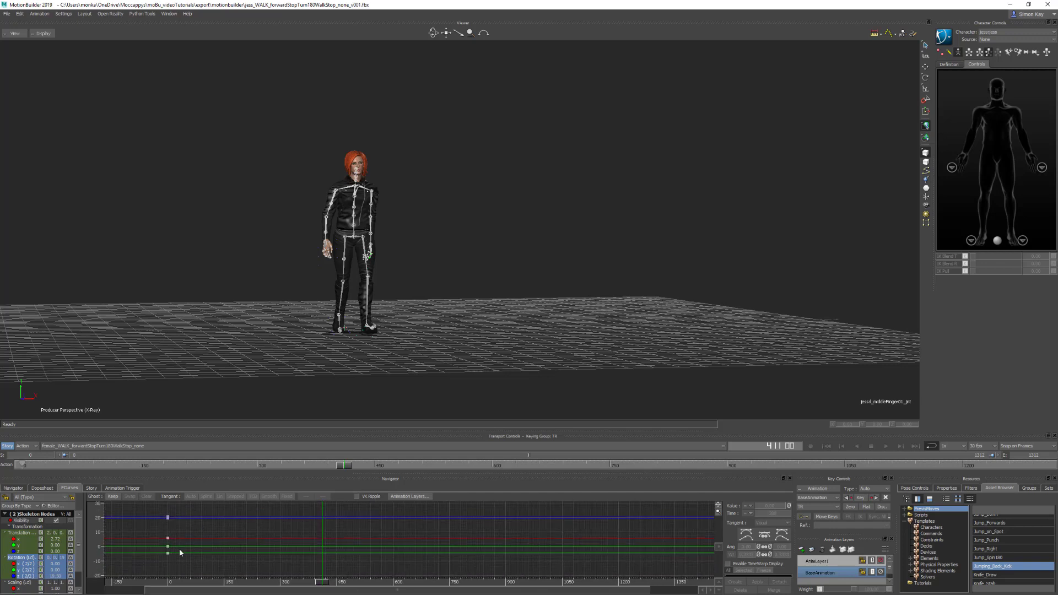
Set the jess character's input to Stance, toggle it active and inactive, and scrub the timeline to check the baked pose.
left_click(13, 488)
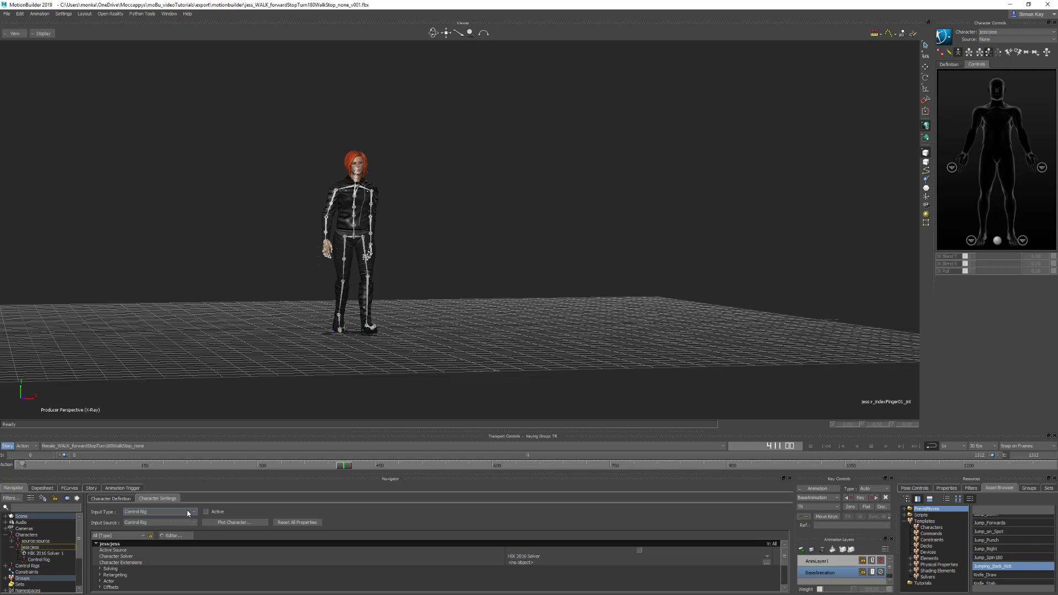
left_click(187, 512)
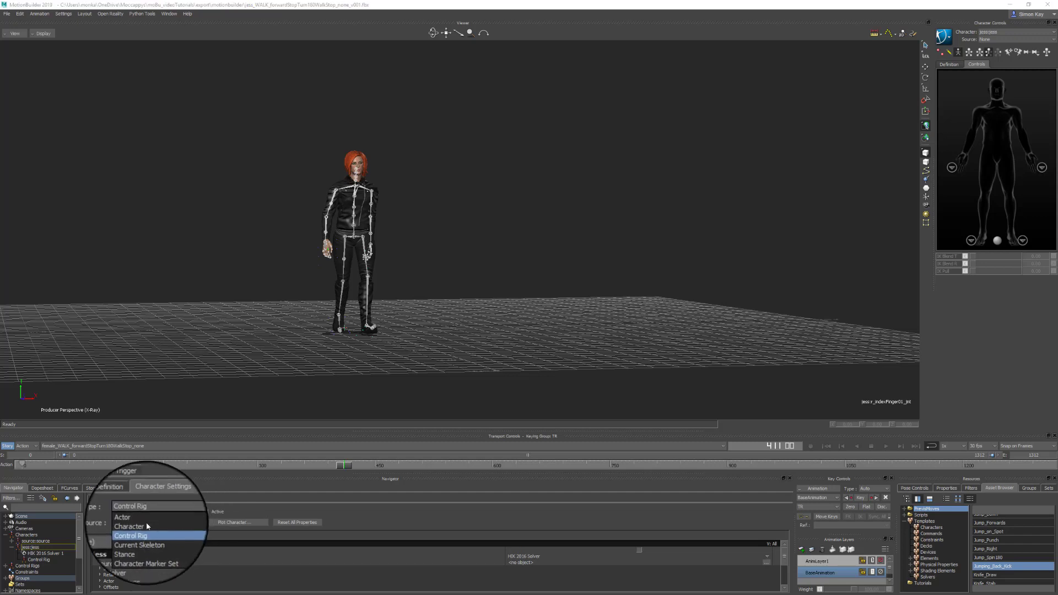
left_click(138, 524)
left_click(206, 511)
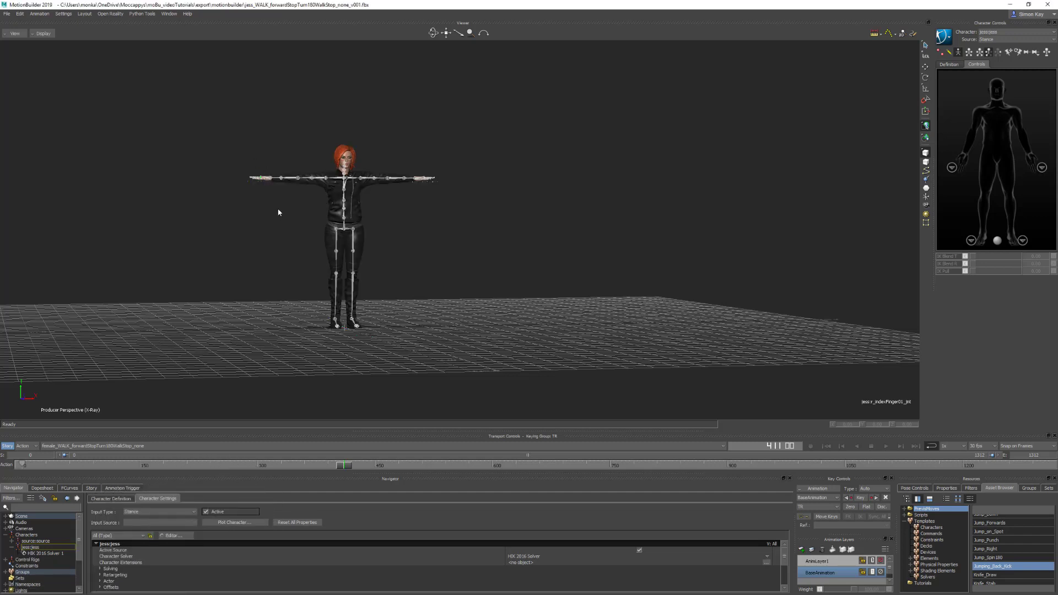
left_click(206, 512)
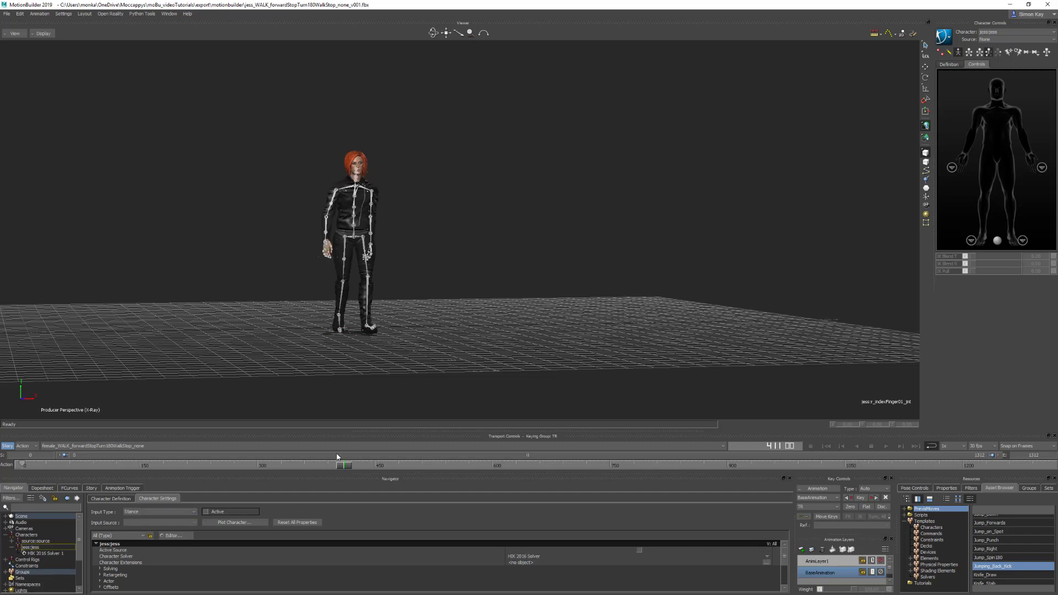
left_click_drag(347, 471, 394, 468)
Bake to the skeleton with Keep at least one keyframe disabled, and toggle the Stance input on and off to check the baked pose.
left_click(232, 523)
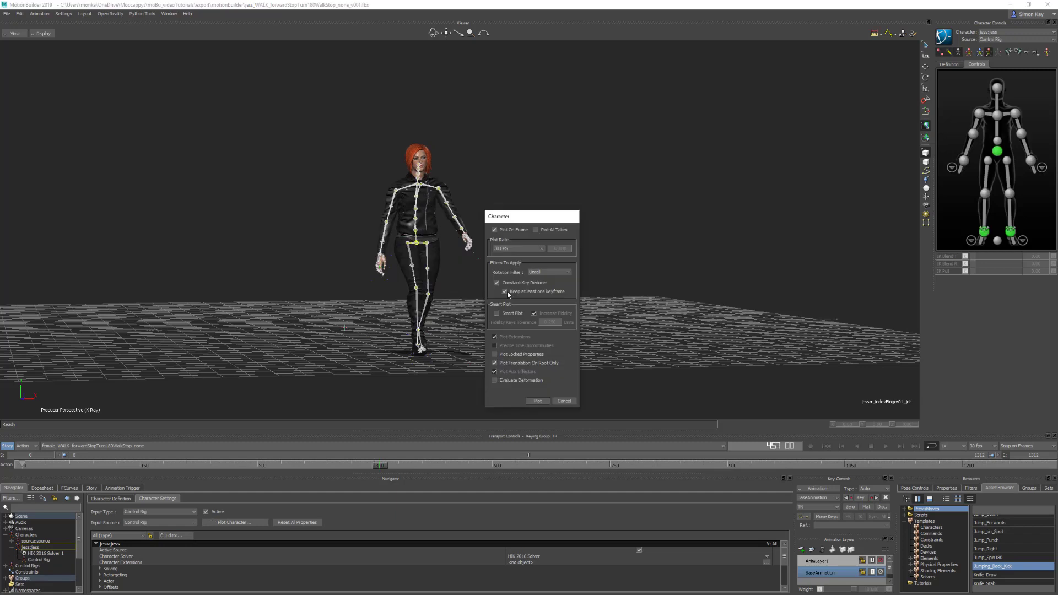
left_click(538, 401)
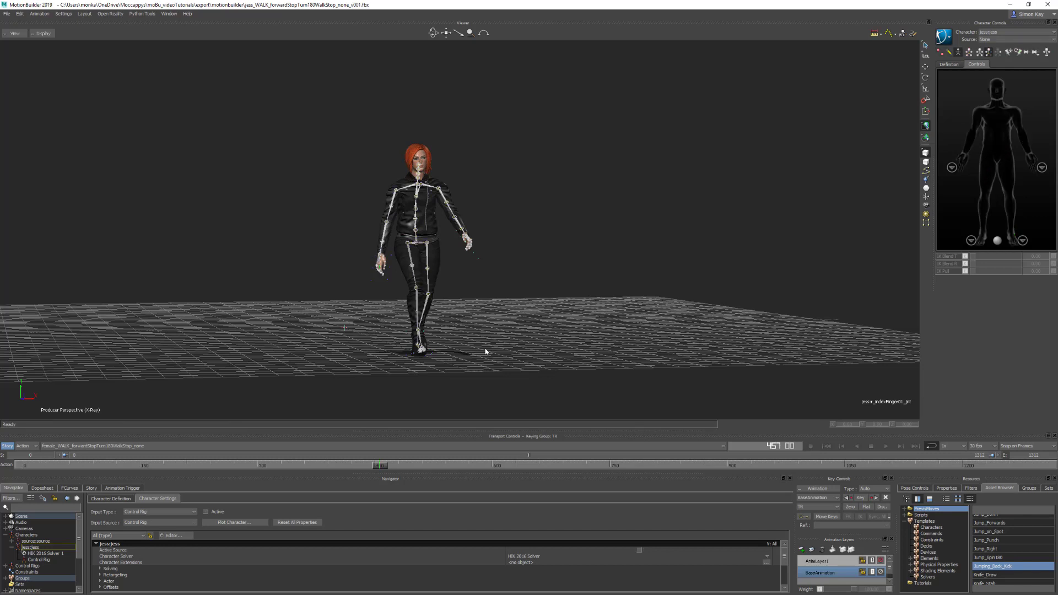
left_click(153, 514)
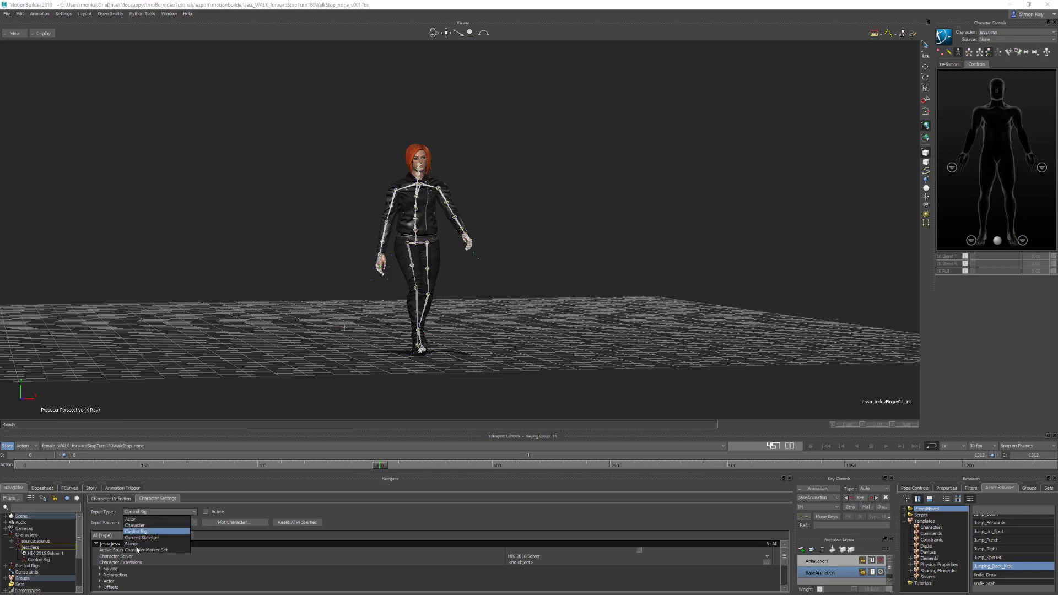
left_click(139, 550)
left_click(206, 512)
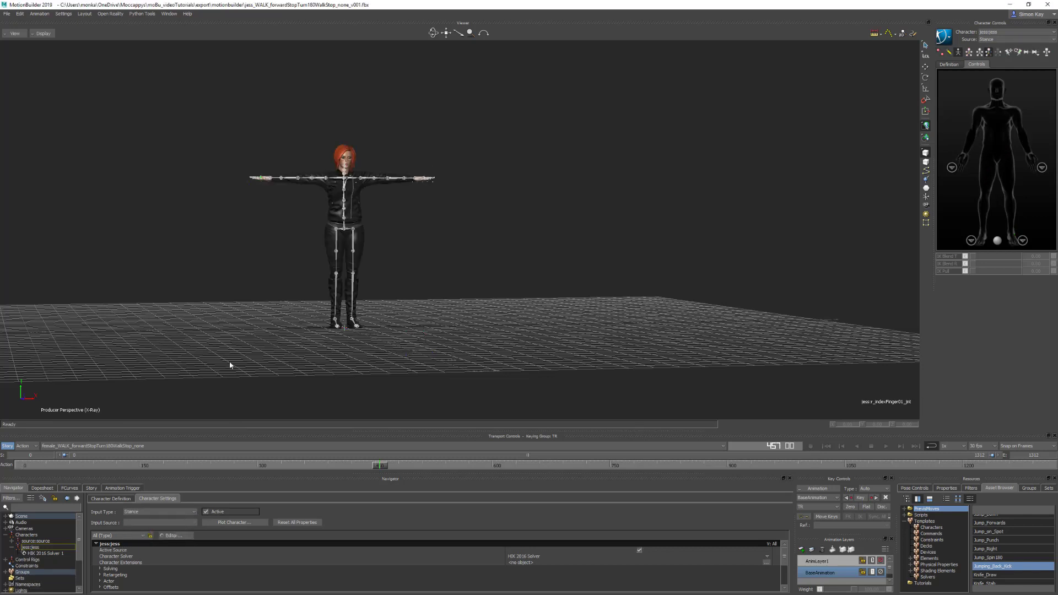
left_click(206, 513)
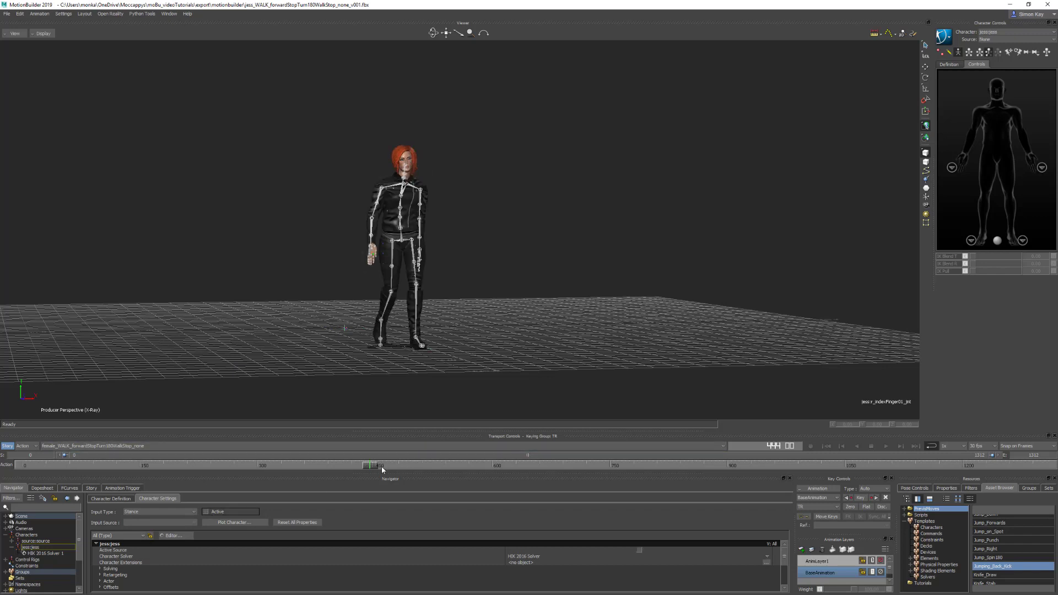
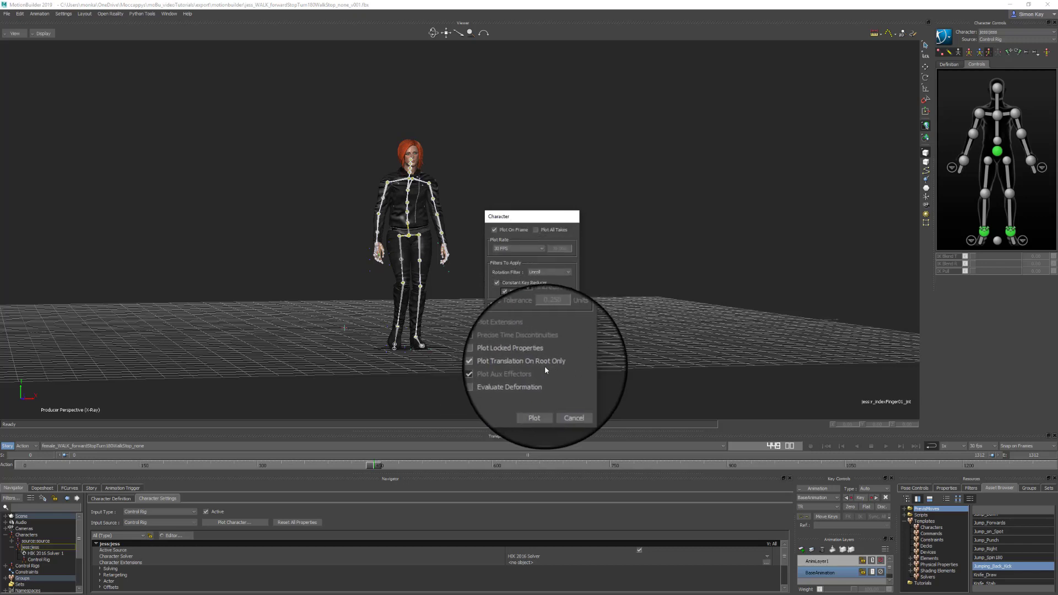
Bake to the skeleton with Plot Translation On Root Only enabled, and display the pelvis joint's translation and rotation curves.
left_click(543, 401)
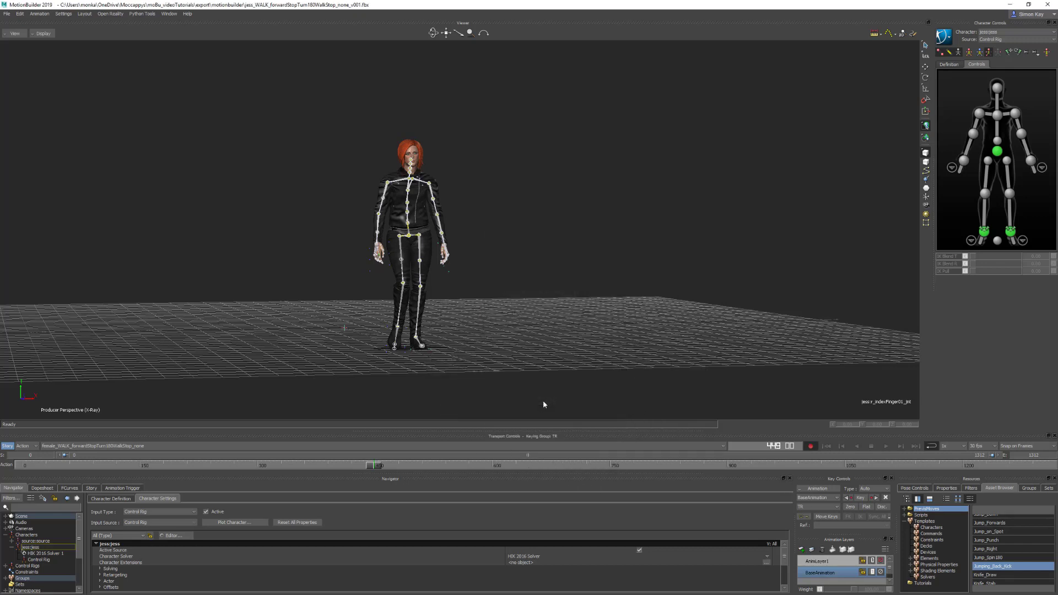
left_click(410, 243)
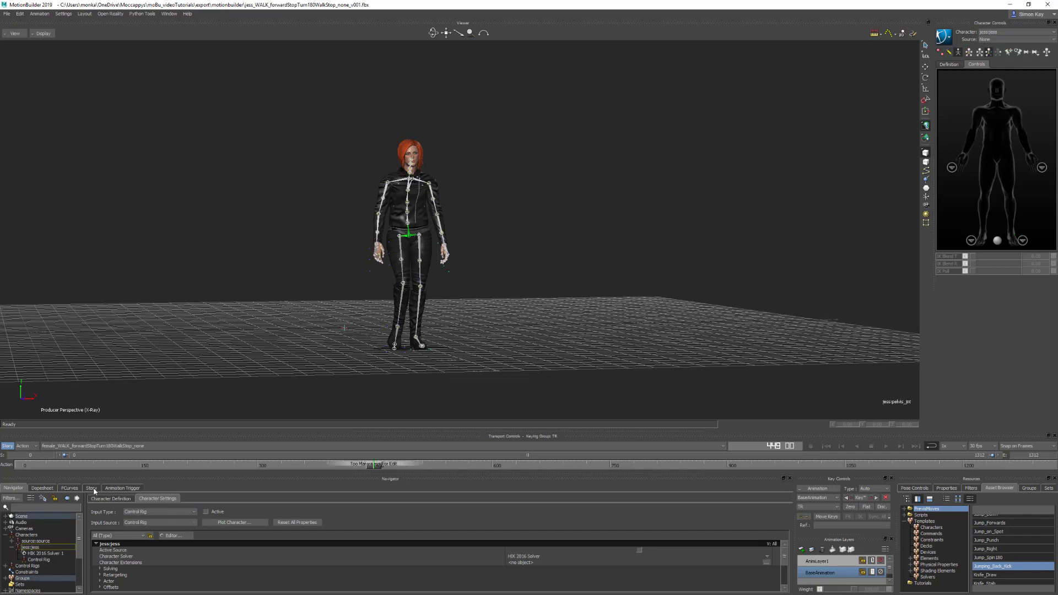
left_click(69, 488)
left_click(22, 533)
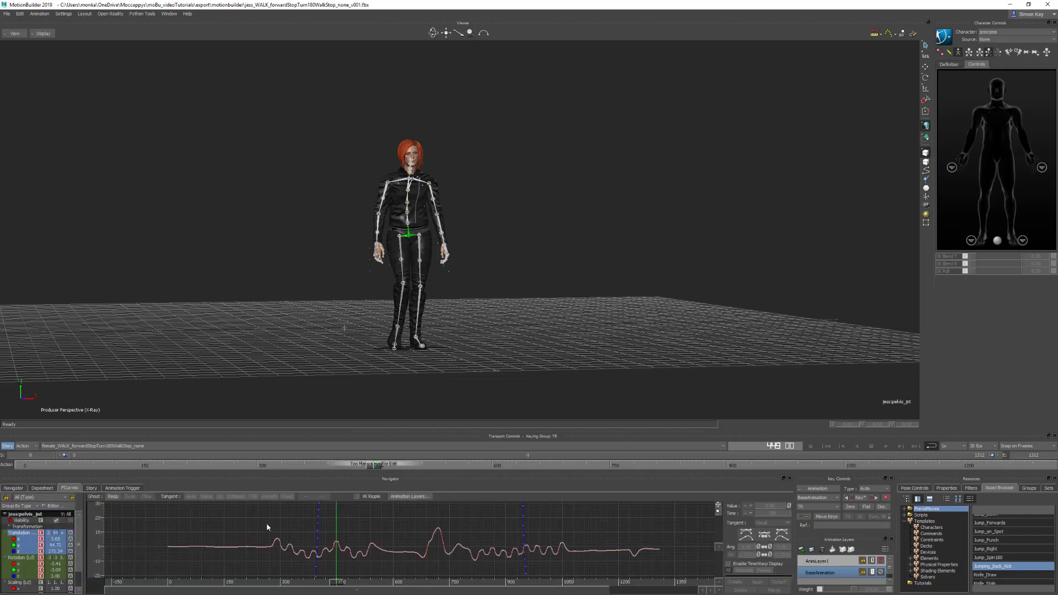
key("a")
left_click(22, 559)
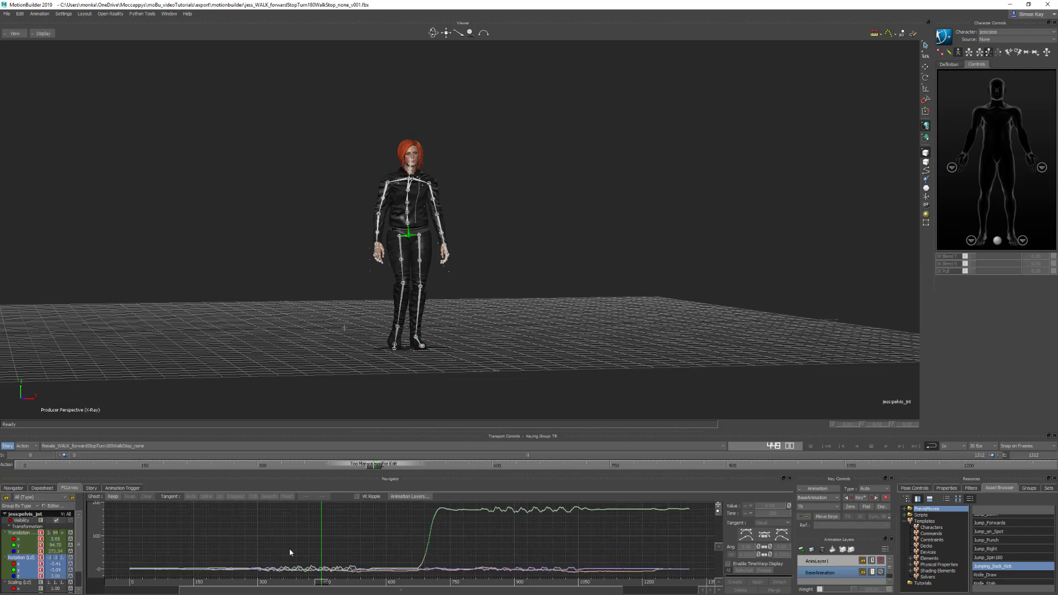
Frame the pelvis joint's rotation curves, and display and frame the rotation curves of jess:l_shoulder_jnt.
key("a")
key("a")
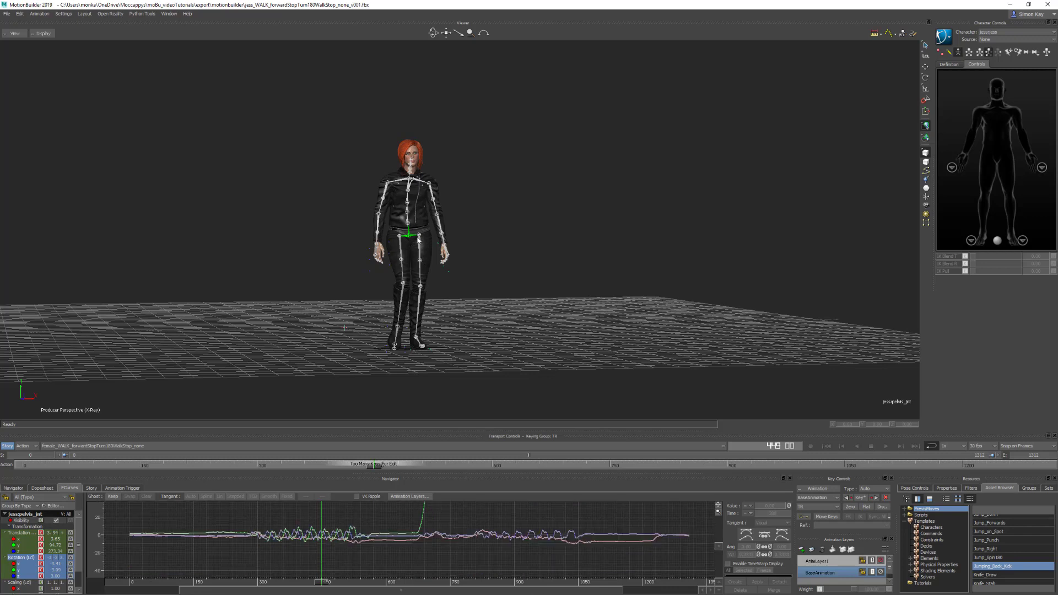
left_click(442, 203)
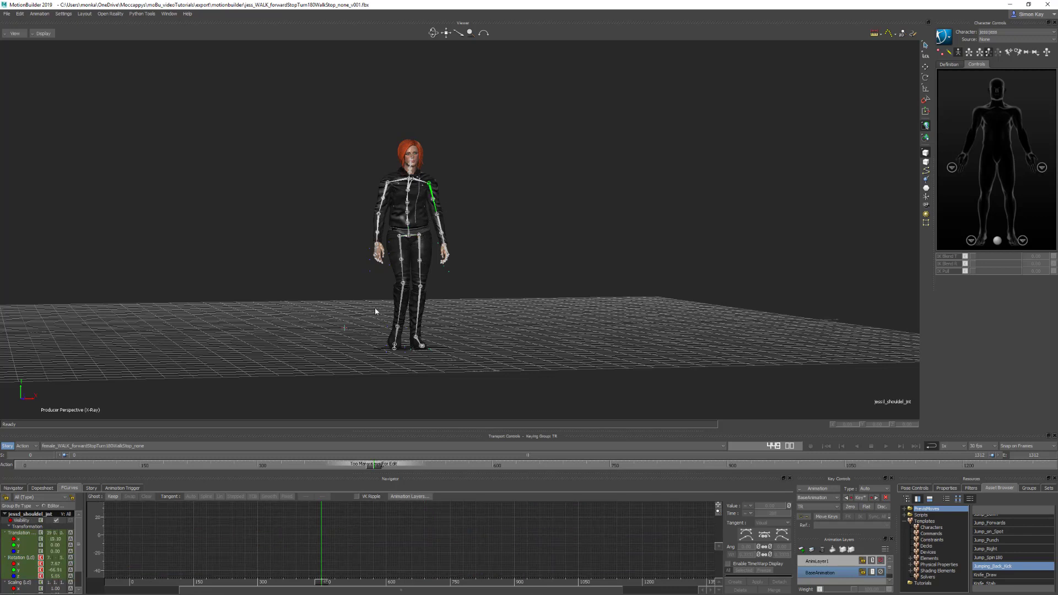
left_click(24, 558)
key("a")
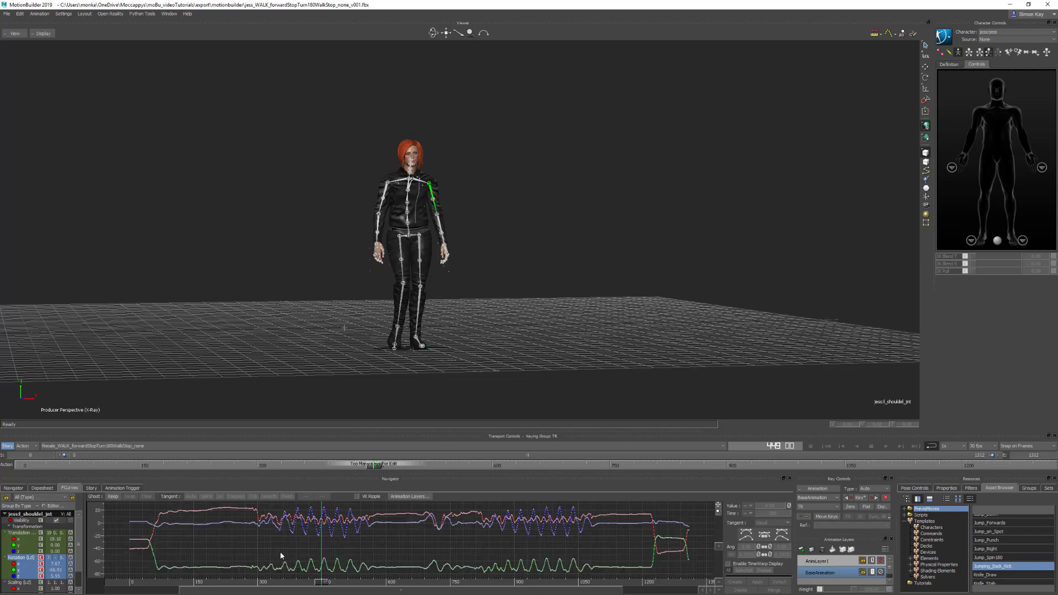
Clear the selection, return to the start of the take and scrub the timeline to review the animation.
left_click(506, 287)
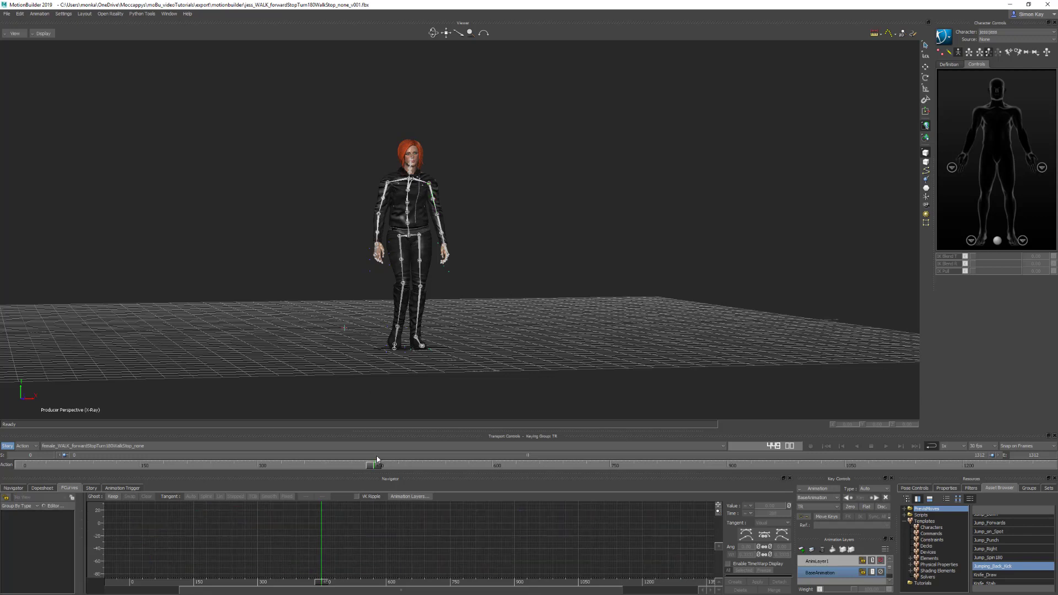
left_click(829, 446)
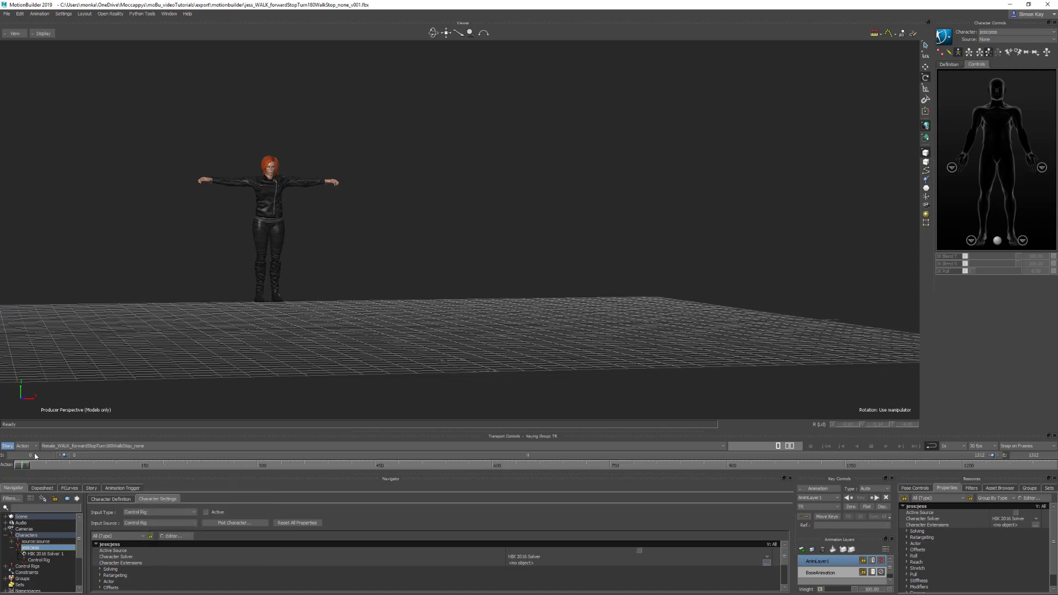
left_click_drag(25, 465, 780, 492)
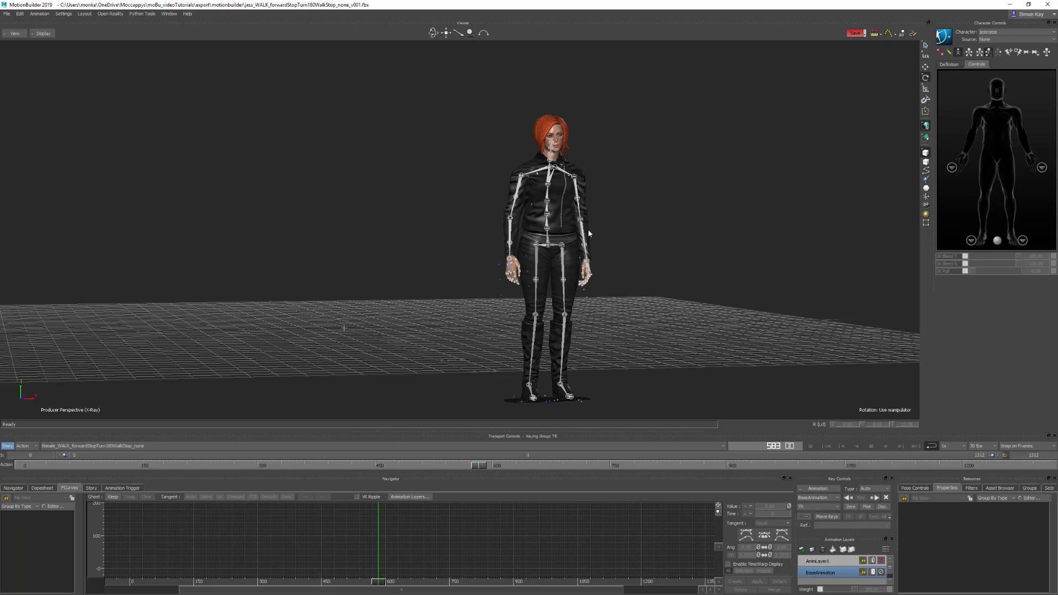
Show the scene's node hierarchy in the schematic view and select jess:l_thighRoll_jnt.
key("ctrl+w")
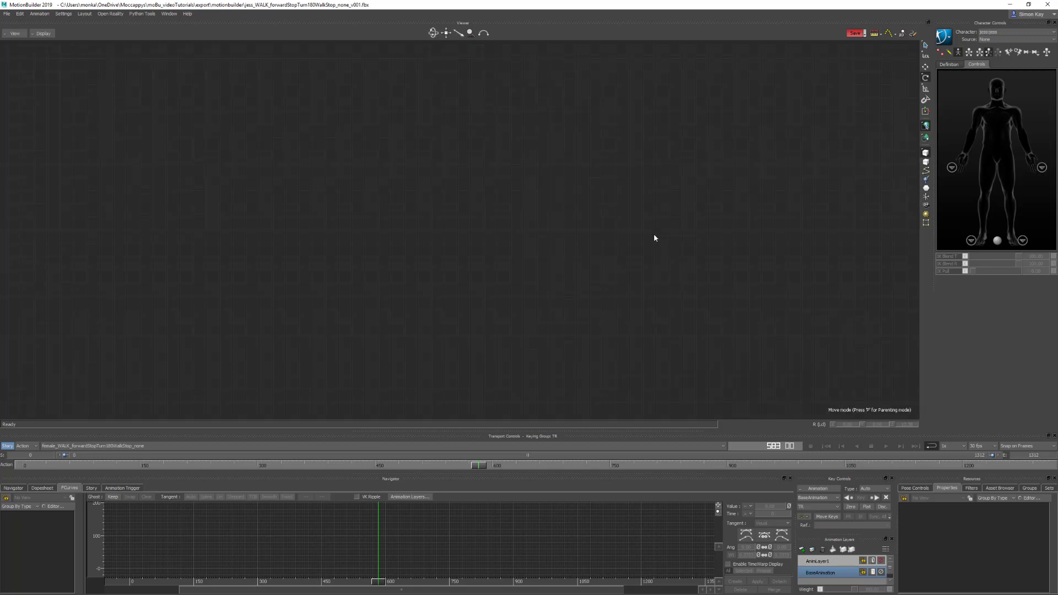
key("a")
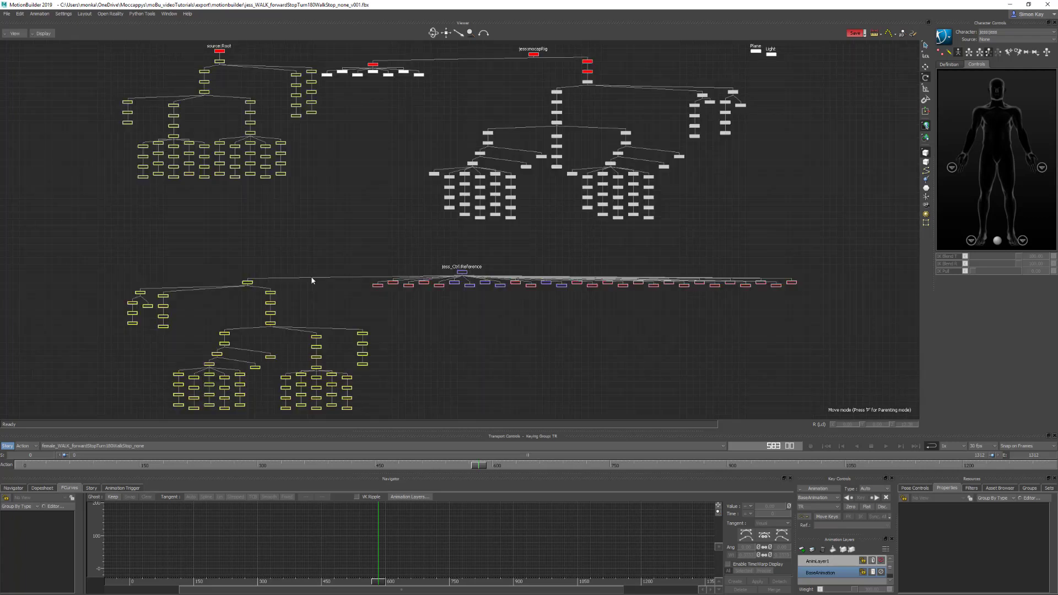
left_click_drag(312, 280, 552, 220, "shift")
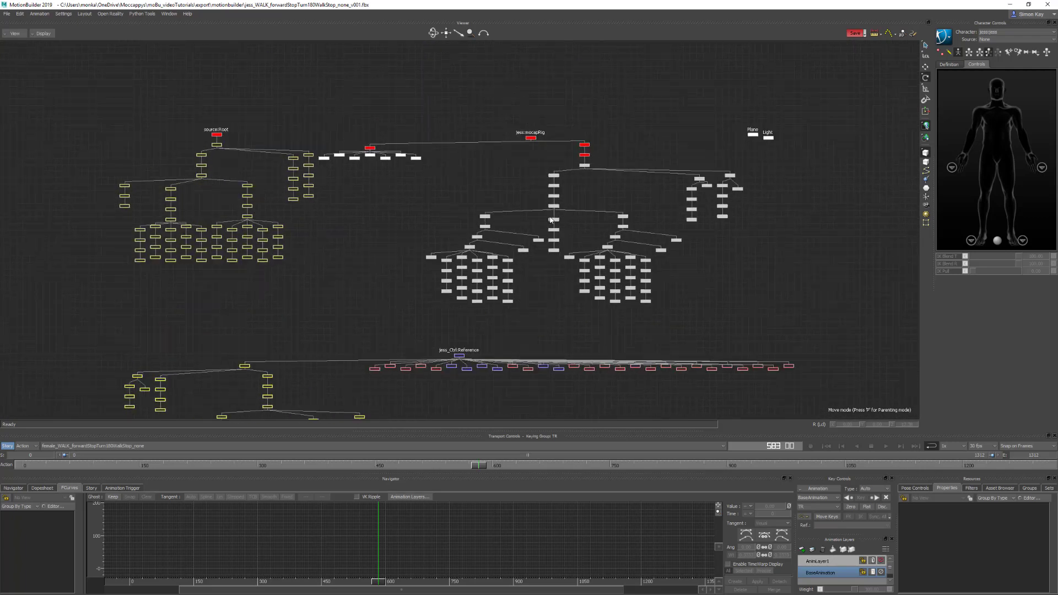
scroll(551, 220, "up", 10)
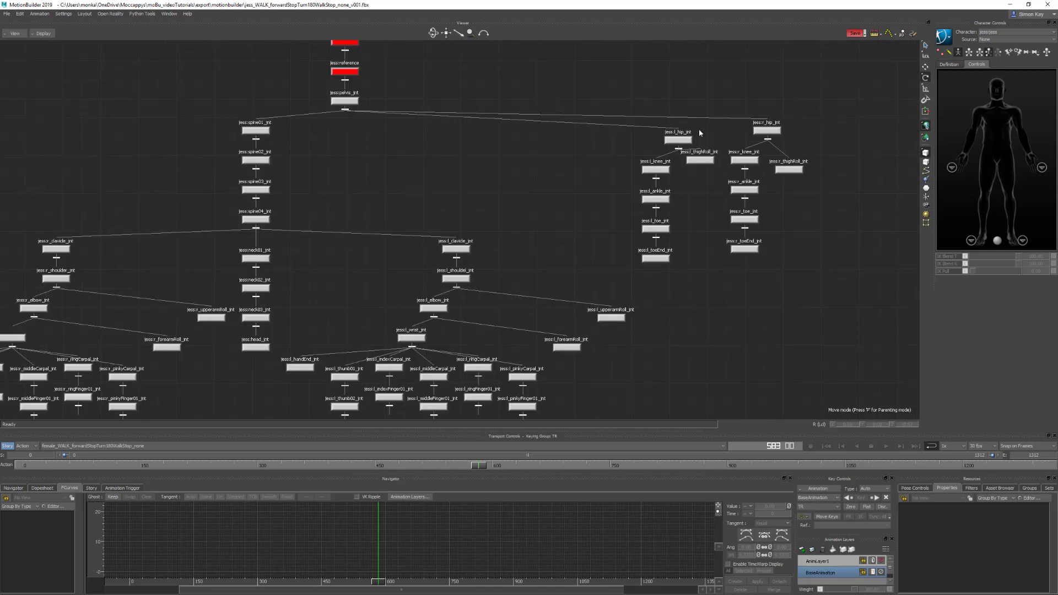
left_click(700, 160)
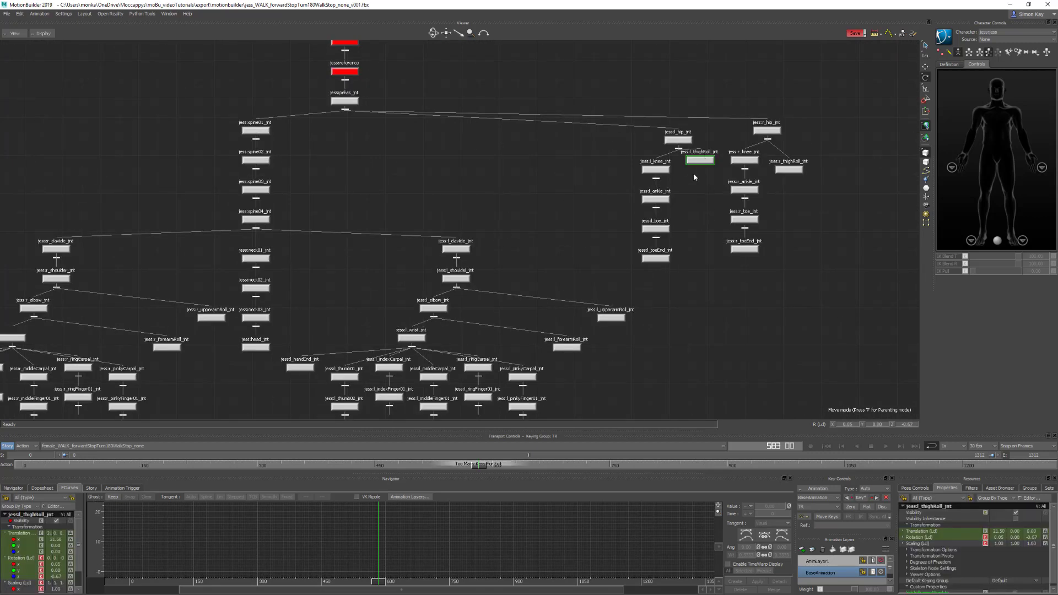
Plot only the Translation and Rotation properties of the left thigh roll joint with the Unroll rotation filter.
left_click(22, 535)
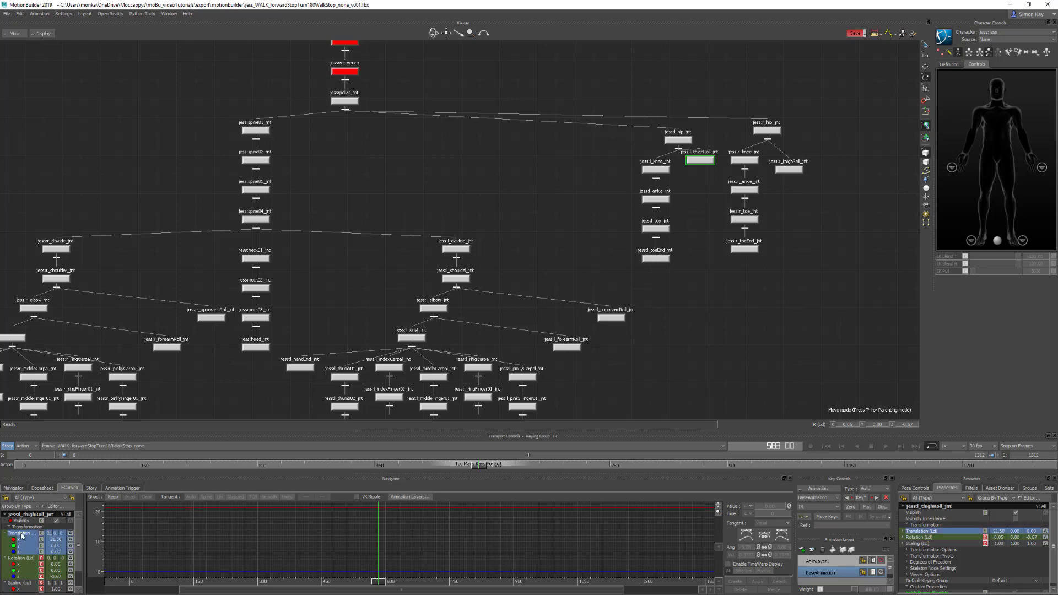
left_click(26, 559, "ctrl")
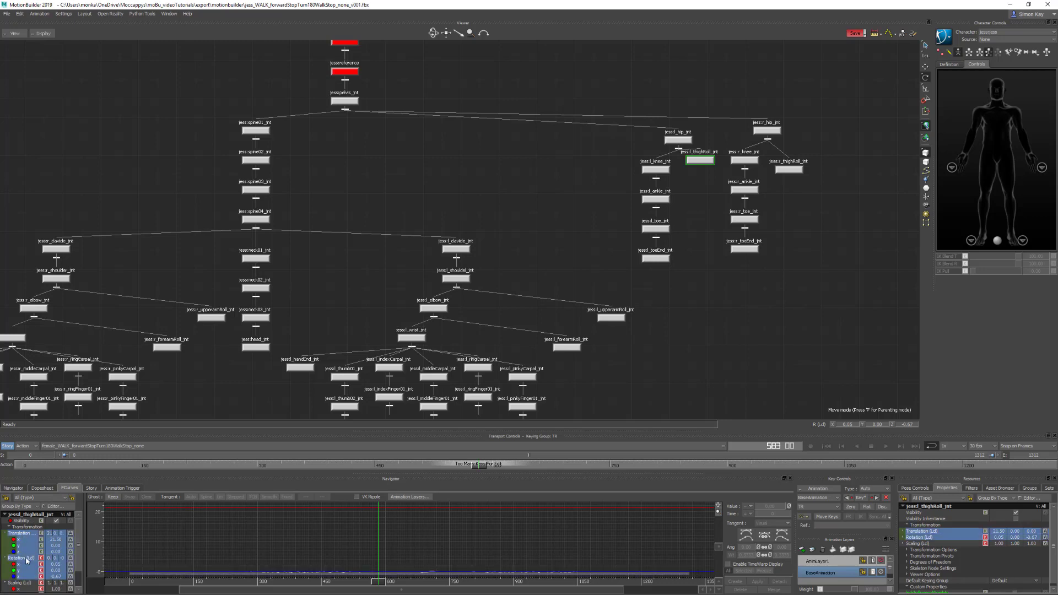
left_click(821, 491)
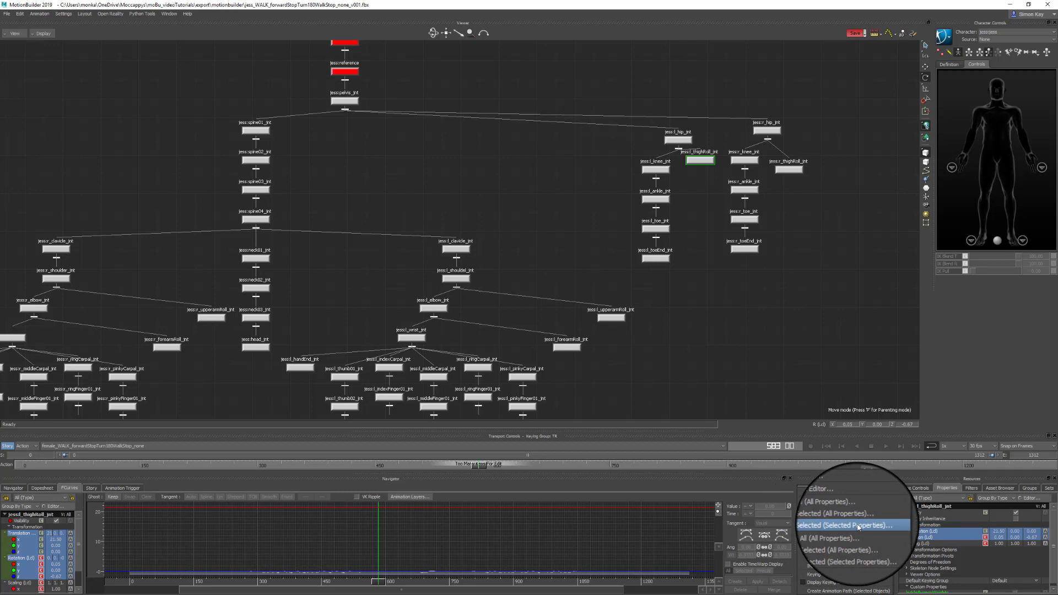
left_click(859, 527)
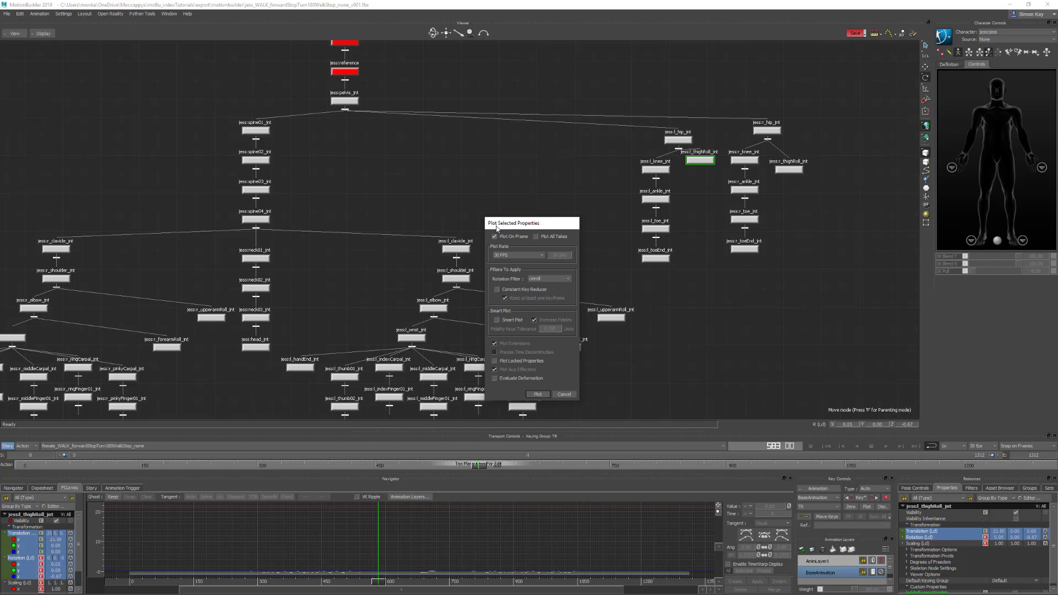
left_click(537, 395)
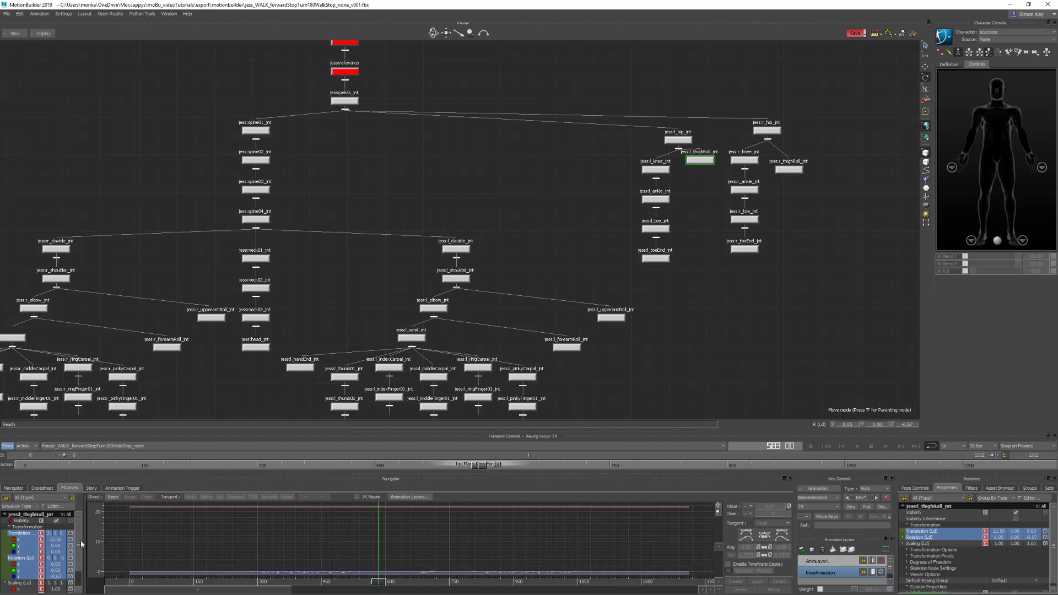
Inspect the left thigh roll joint's plotted translation and rotation curves separately, framing each set.
left_click(25, 533)
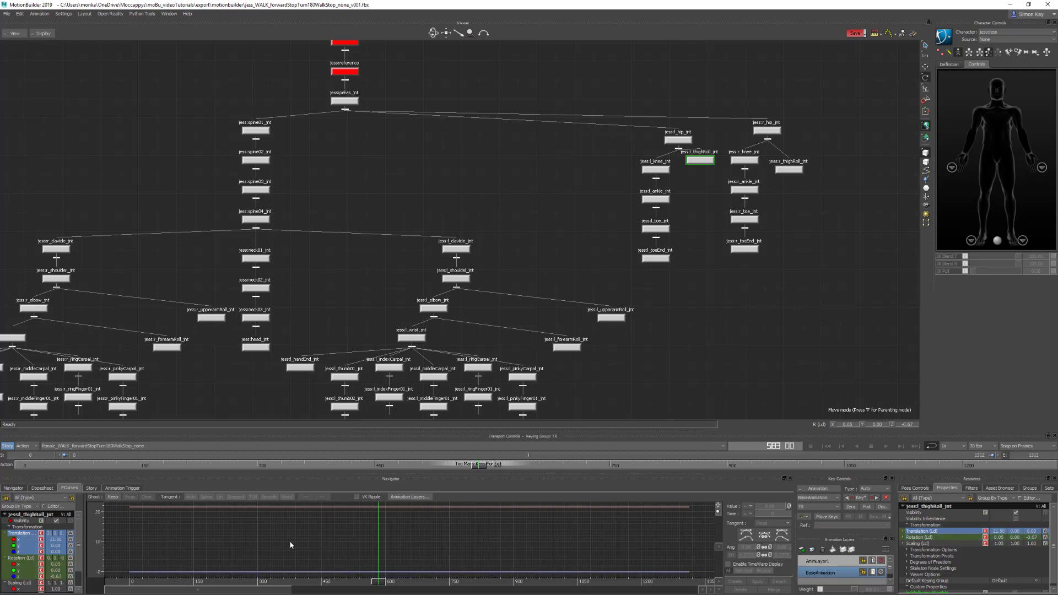
left_click(31, 558)
key("a")
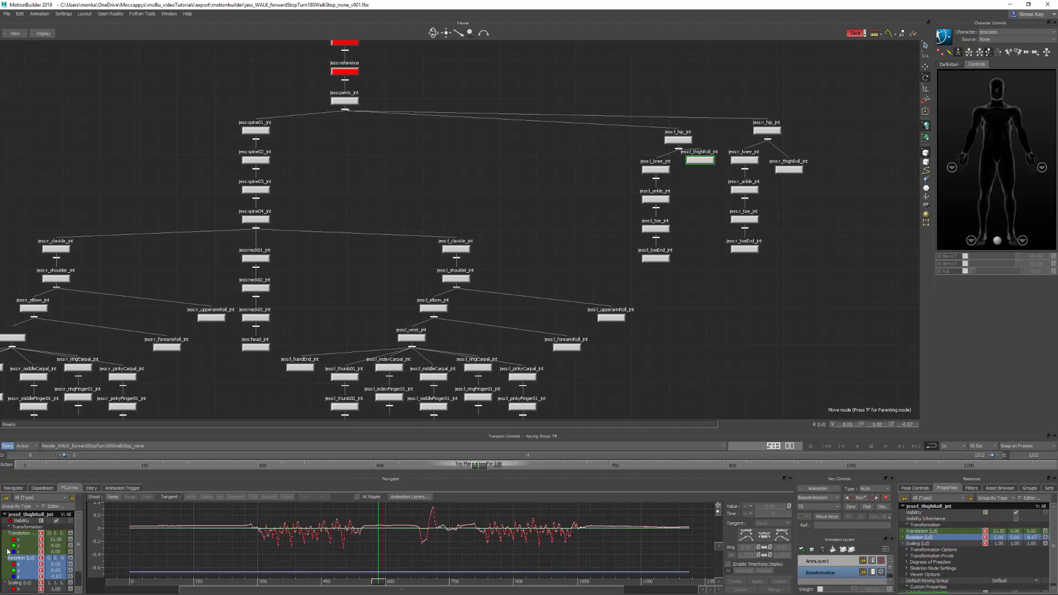
left_click(23, 533)
key("a")
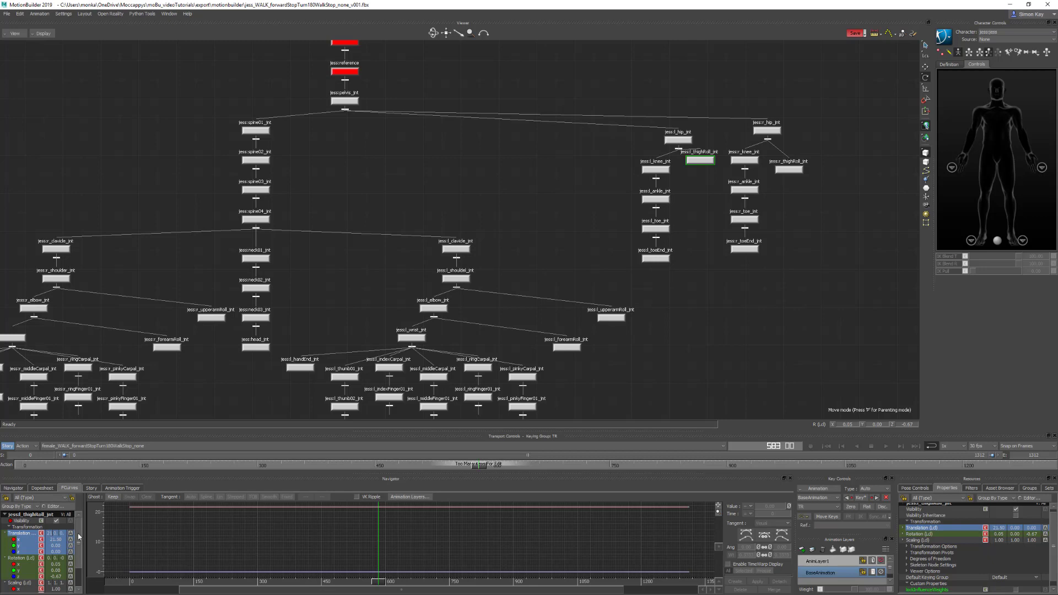
Plot only the CustomProperty of the left thigh roll joint with the Unroll rotation filter.
scroll(79, 536, "down", 2)
left_click(30, 590)
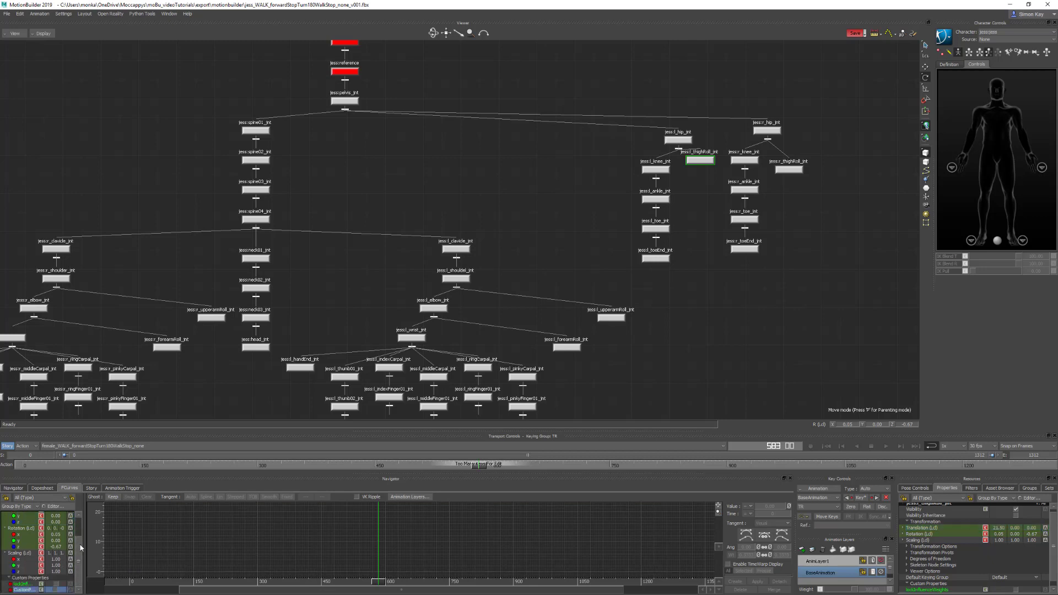
left_click_drag(83, 545, 122, 546)
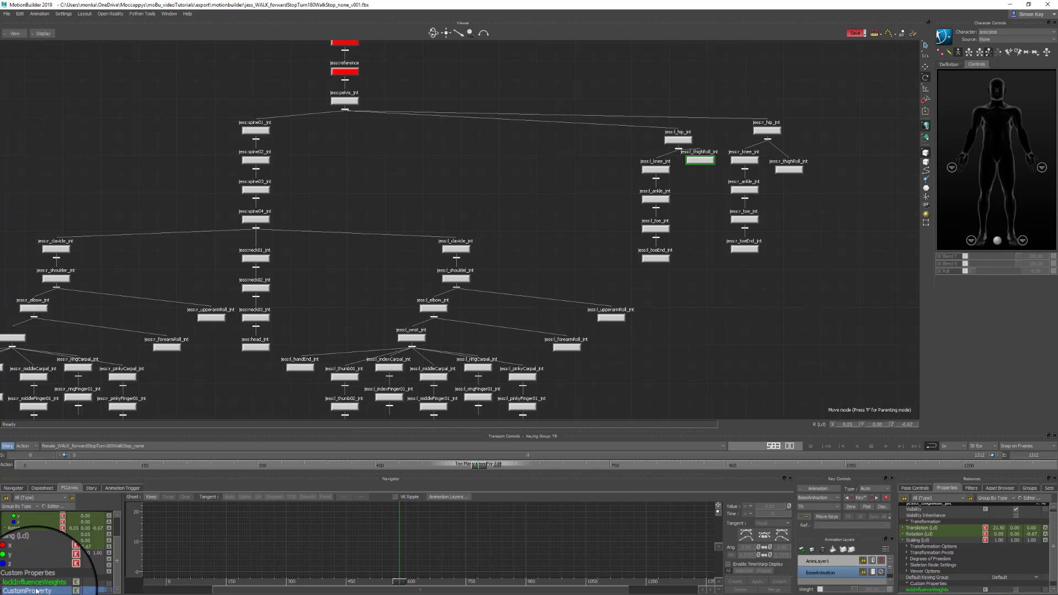
left_click(831, 488)
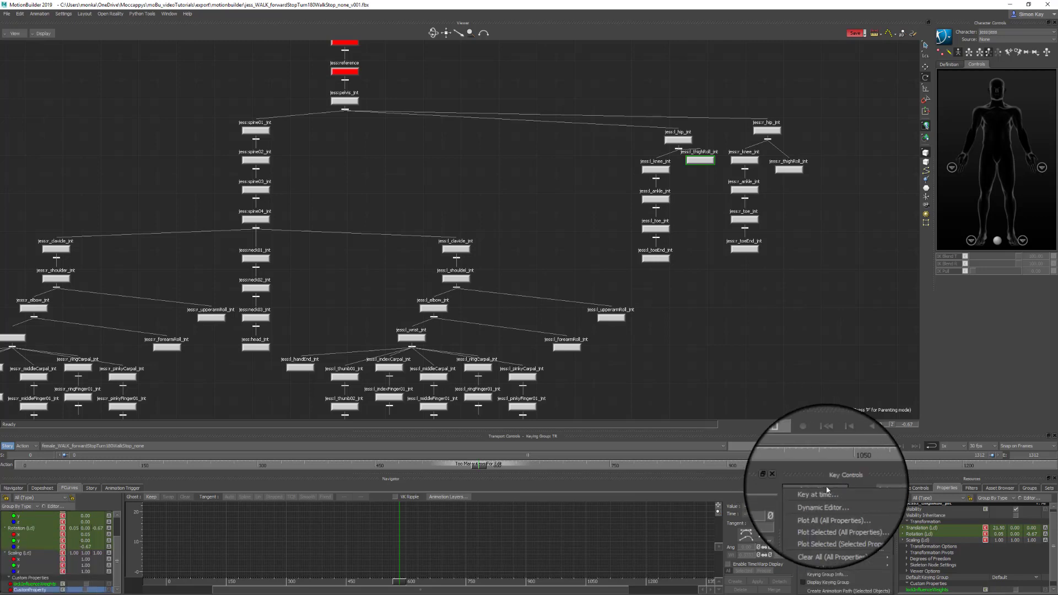
left_click(827, 527)
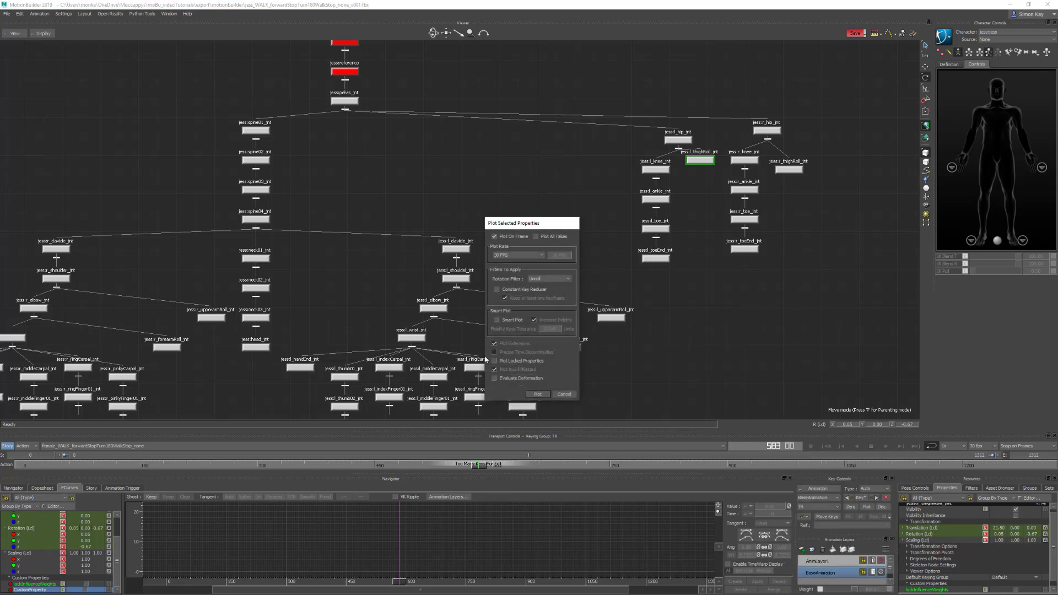
left_click(538, 395)
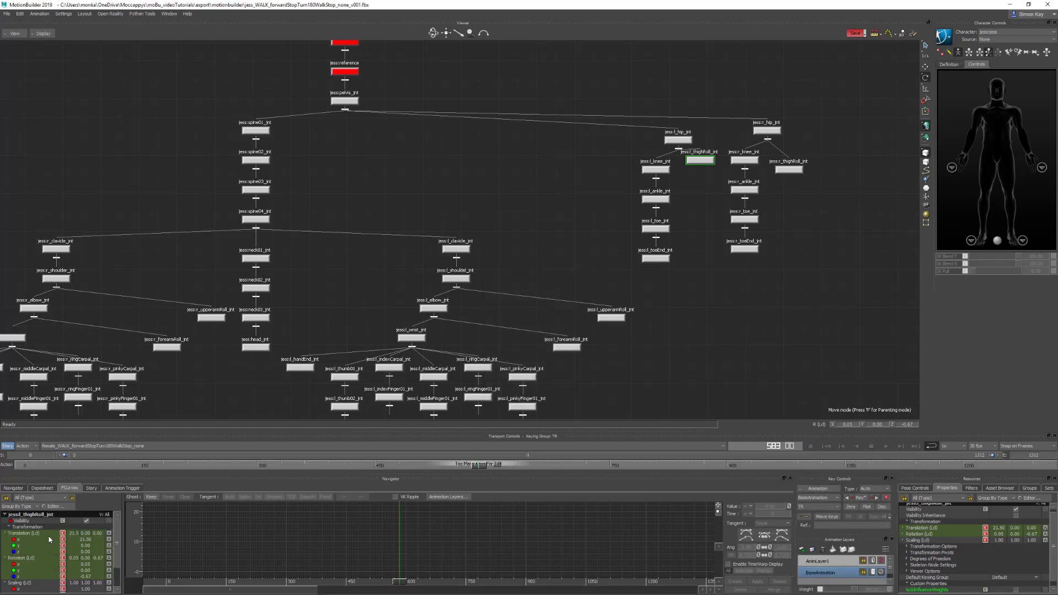
Check the joint's custom property, clear the selection and switch back to the perspective view.
scroll(47, 543, "down", 2)
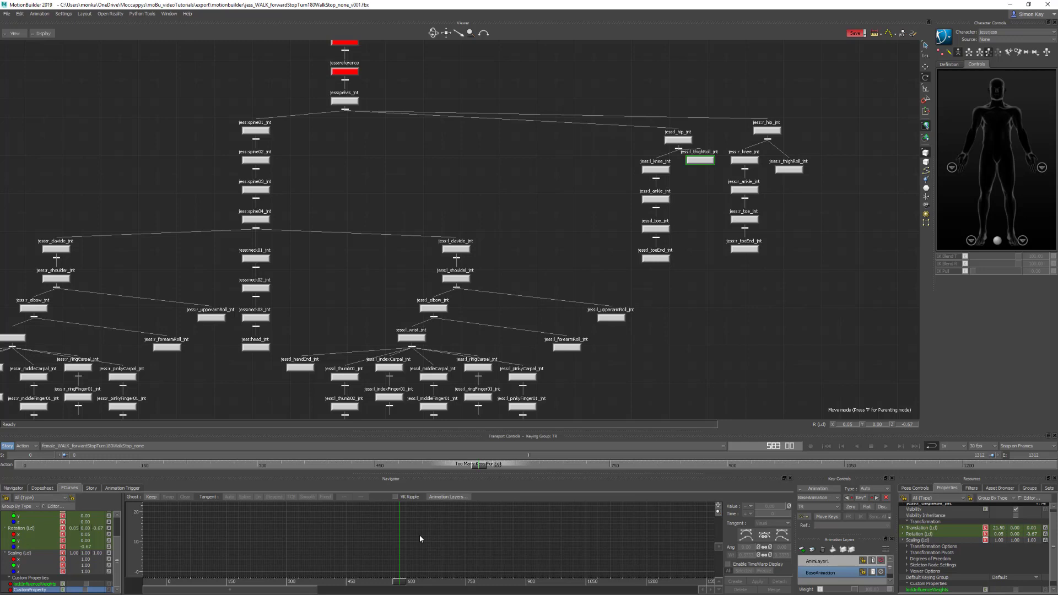
left_click(673, 334)
key("ctrl+e")
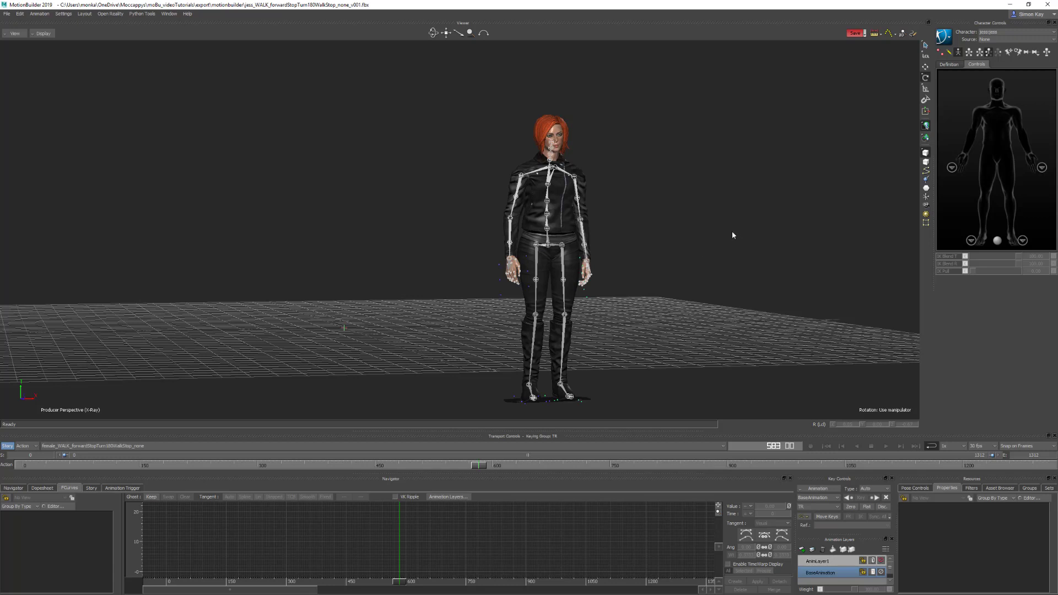
Save the scene as jess_WALK_forwardStopTurn180WalkStop_none_EDIT_v001 with the take set to export.
left_click(7, 14)
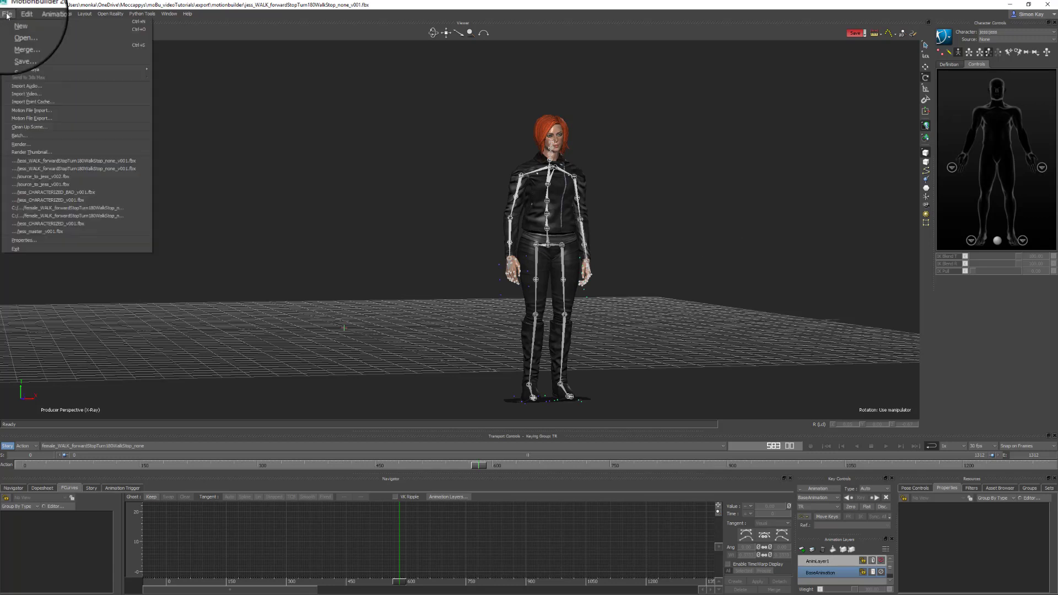
left_click(22, 52)
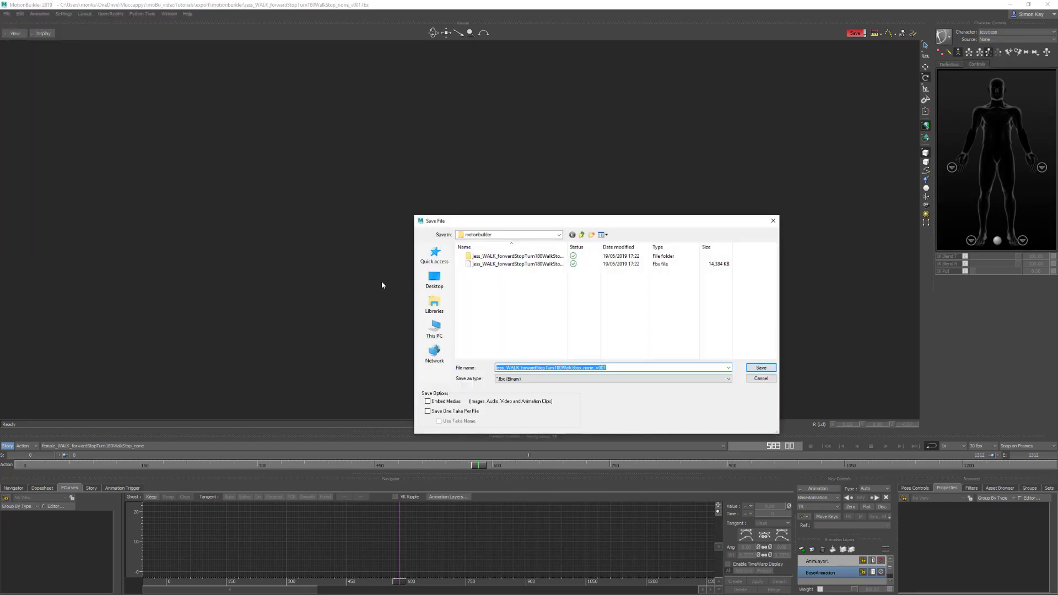
left_click(604, 369)
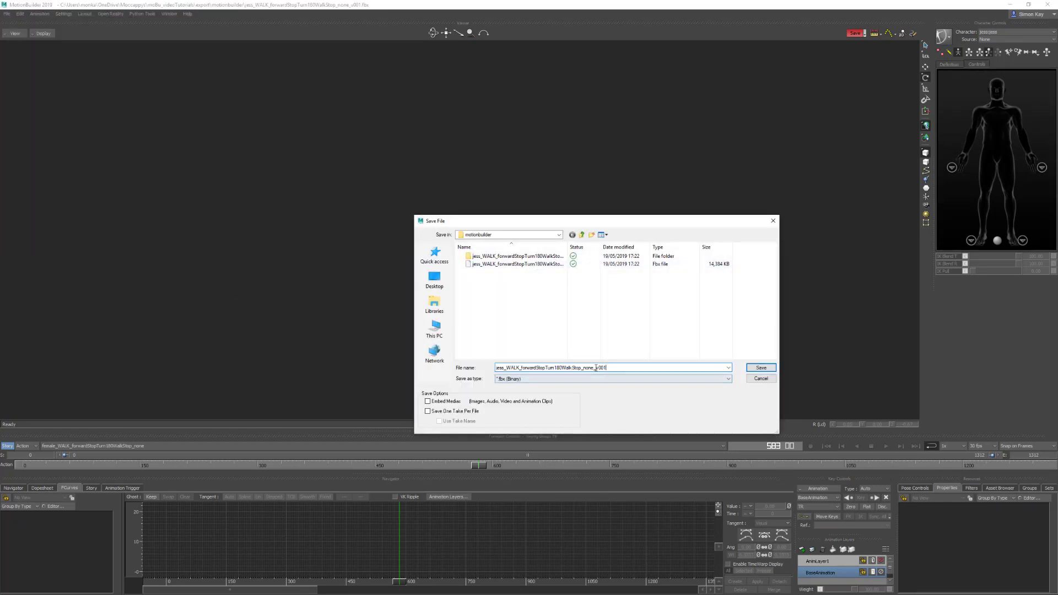
type("EDIT_")
key("Return")
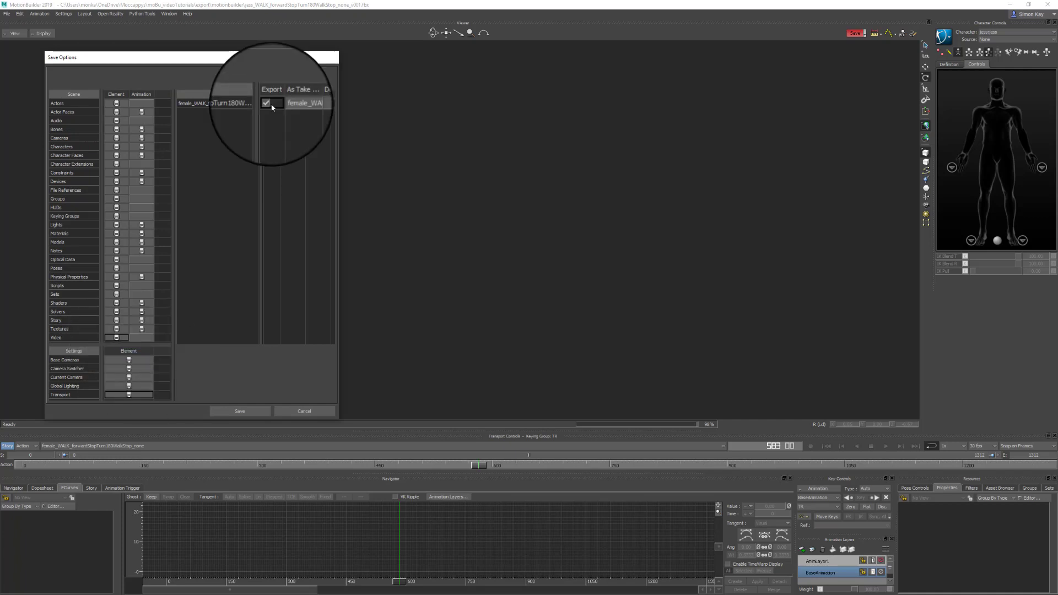
left_click(245, 412)
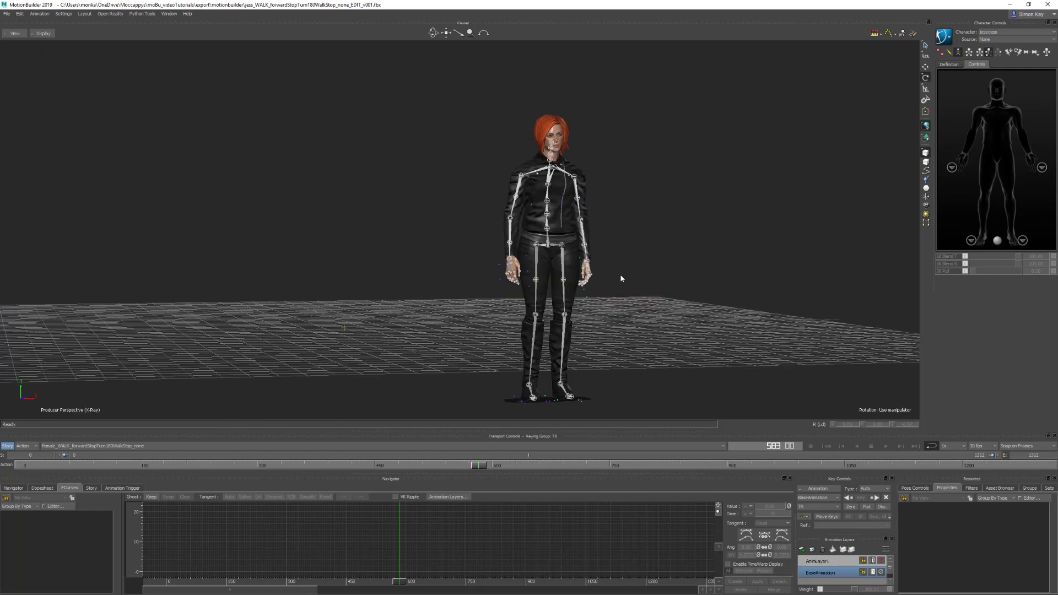
In the schematic view, find models by the name source:* to select the entire source skeleton.
key("ctrl+w")
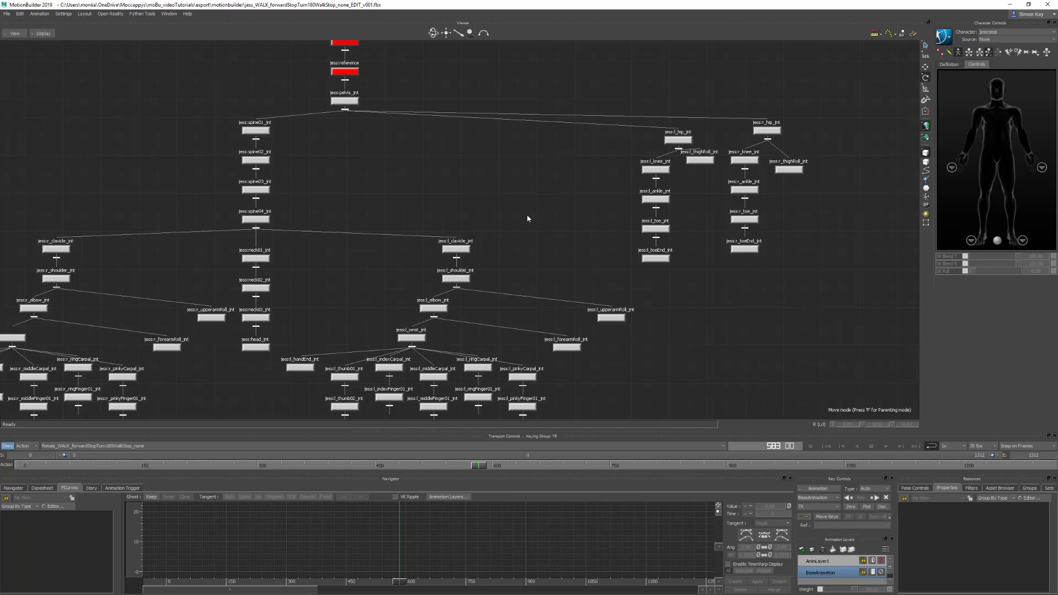
scroll(502, 254, "up", 10)
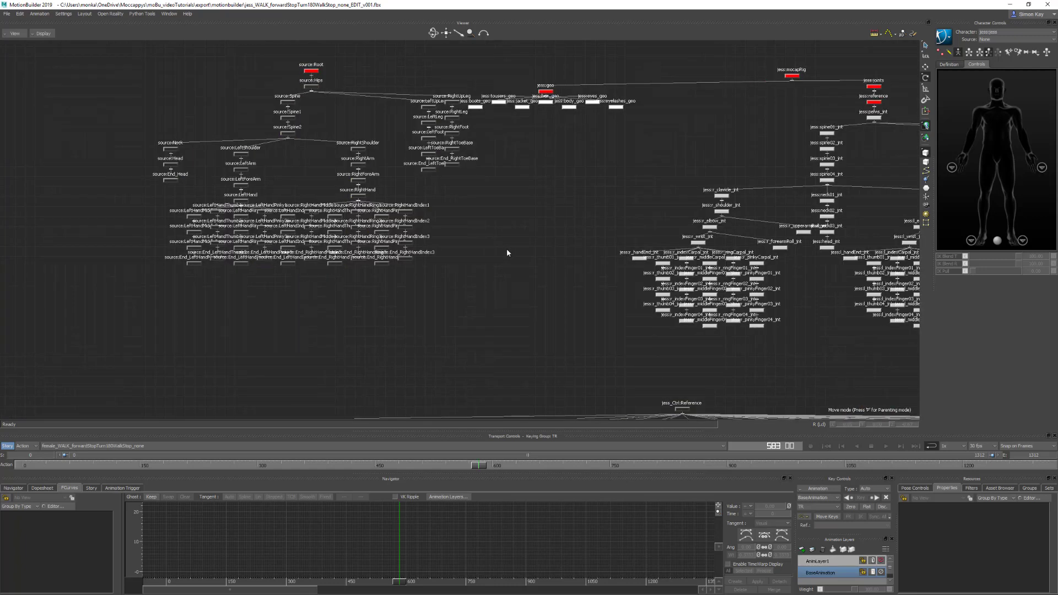
key("ctrl+f")
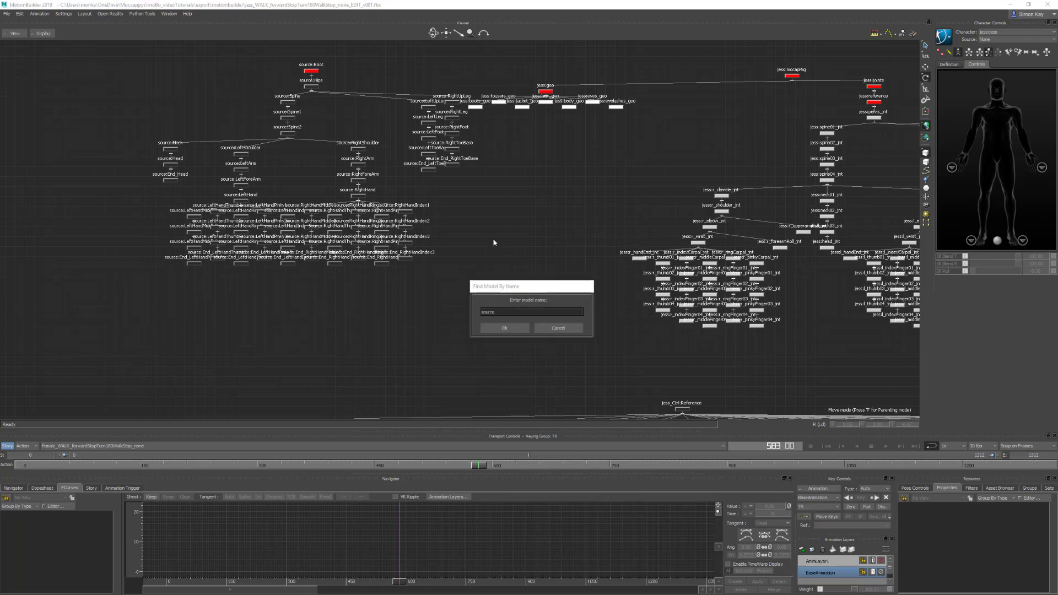
type("source:*")
left_click(505, 329)
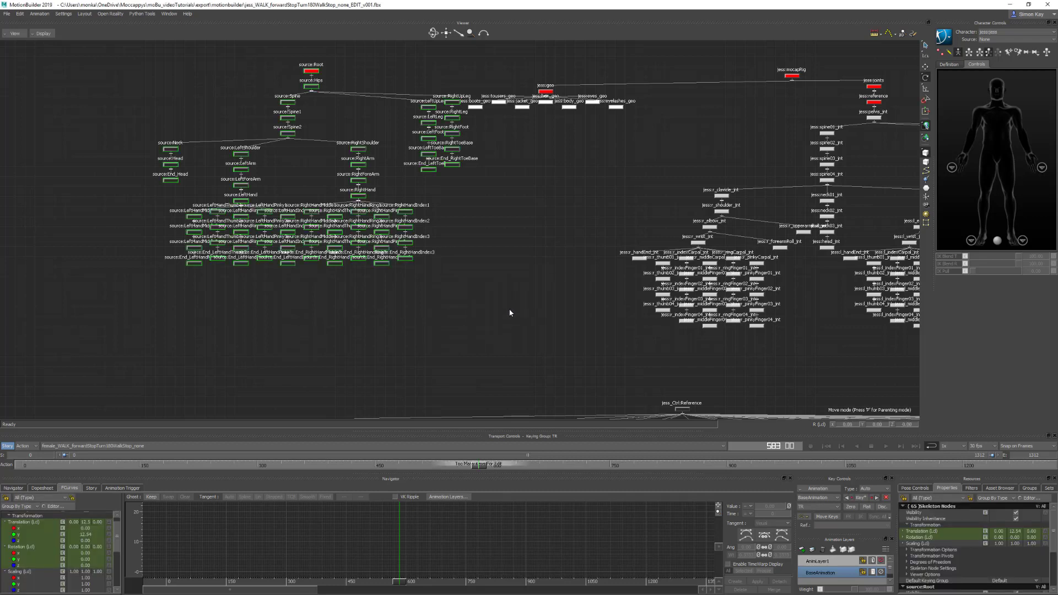
Delete the selected source skeleton from the scene, agreeing to remove all of its linked constraints as well.
left_click(21, 488)
left_click(4, 519)
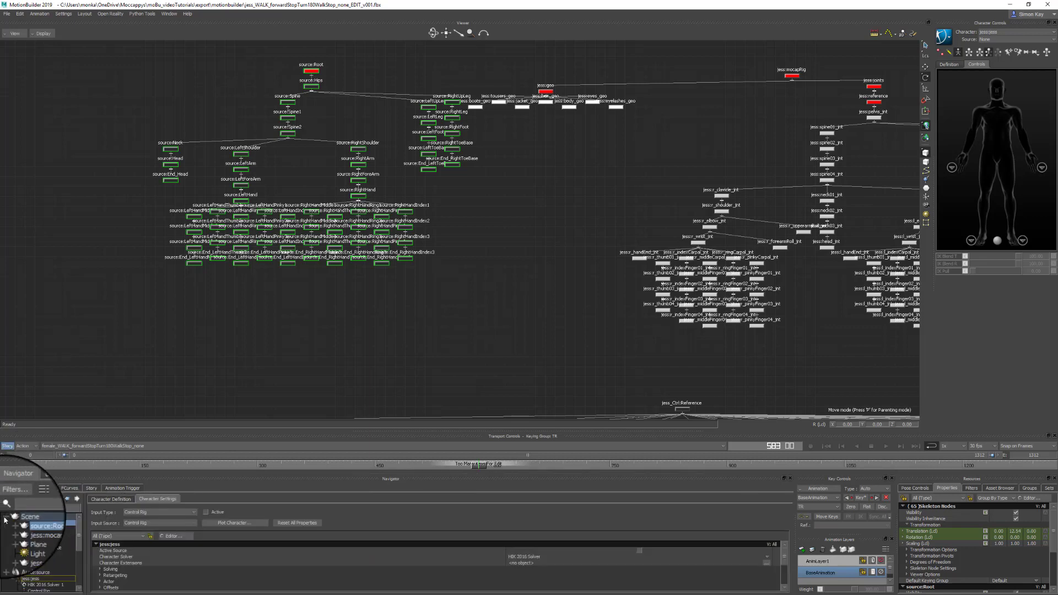
right_click(41, 525)
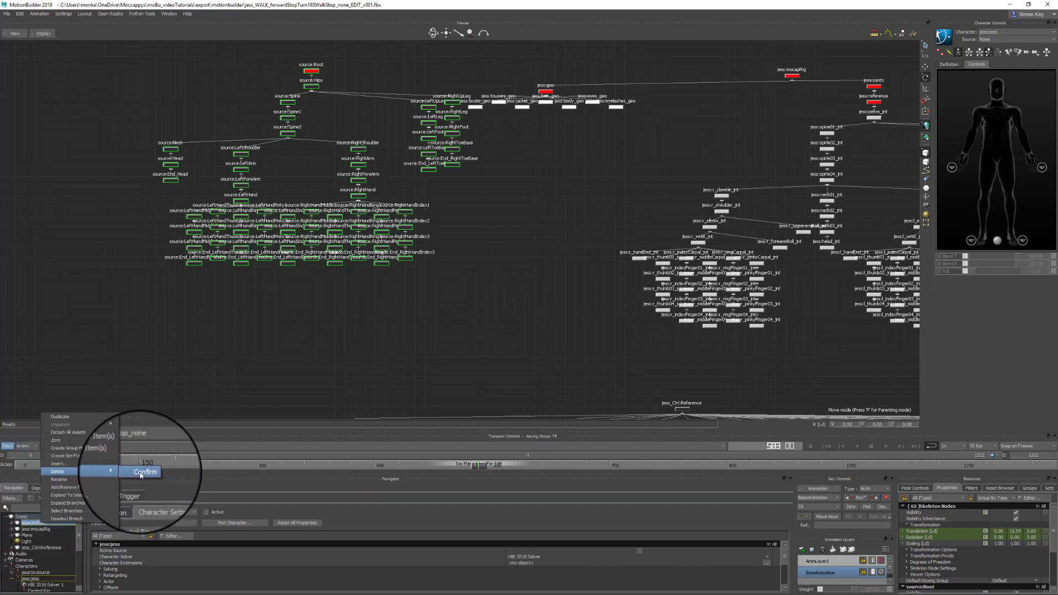
left_click(140, 472)
left_click(508, 326)
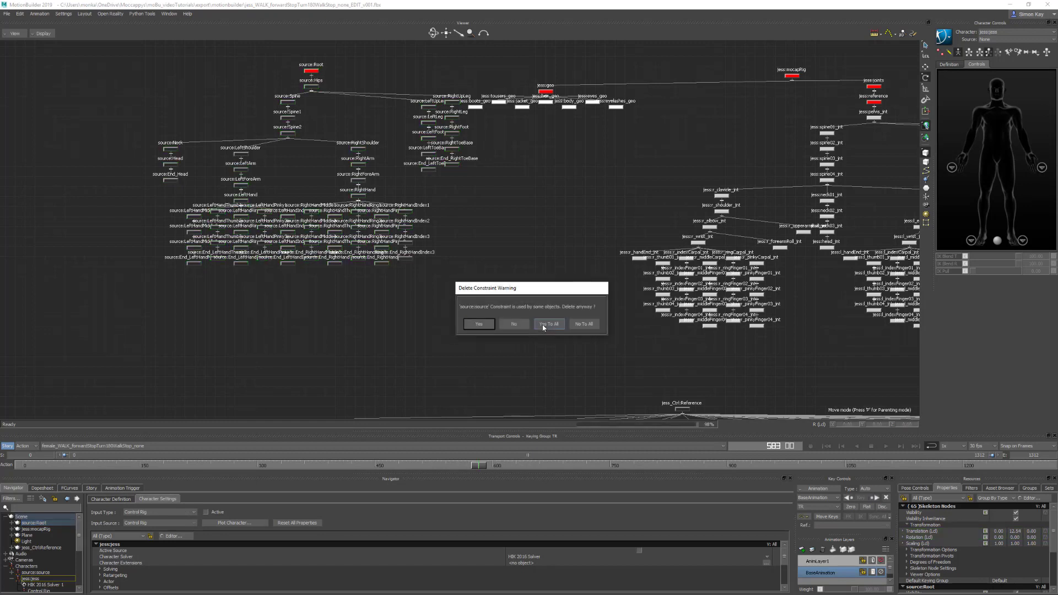
left_click(544, 325)
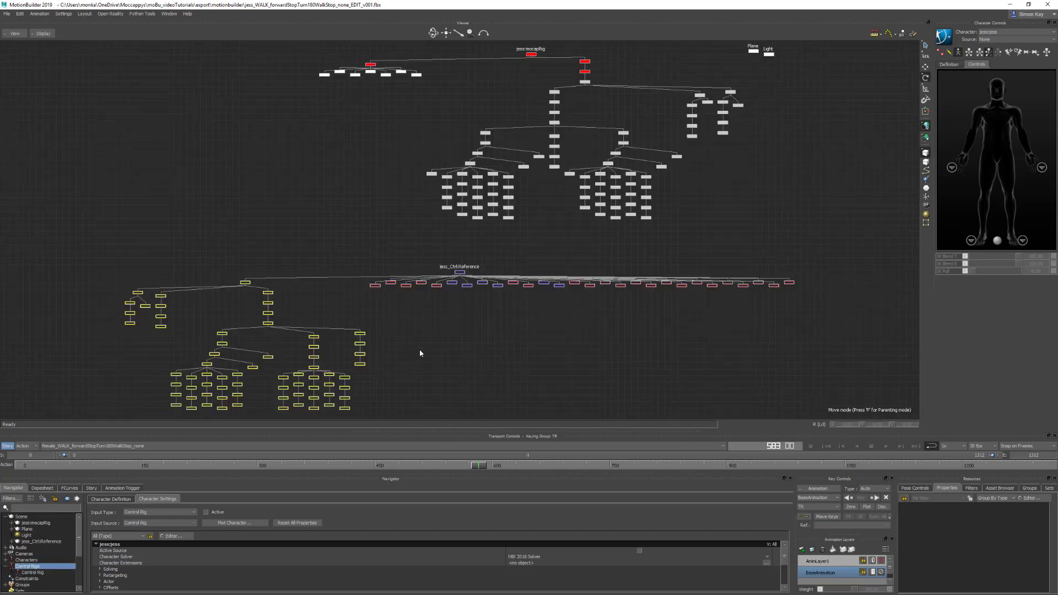
Delete the Control Rig from the scene.
left_click(35, 573)
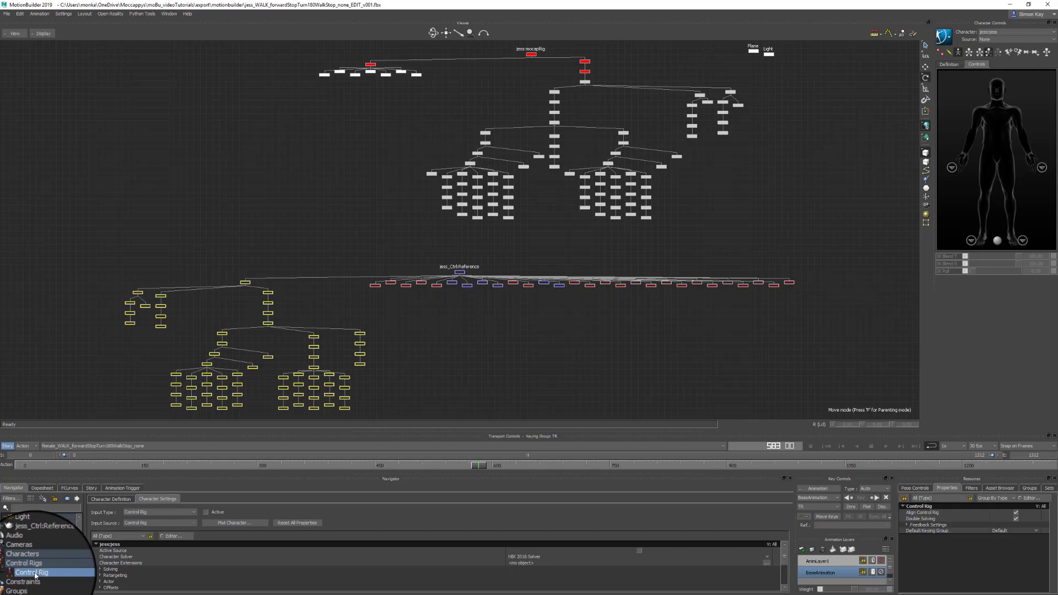
right_click(35, 574)
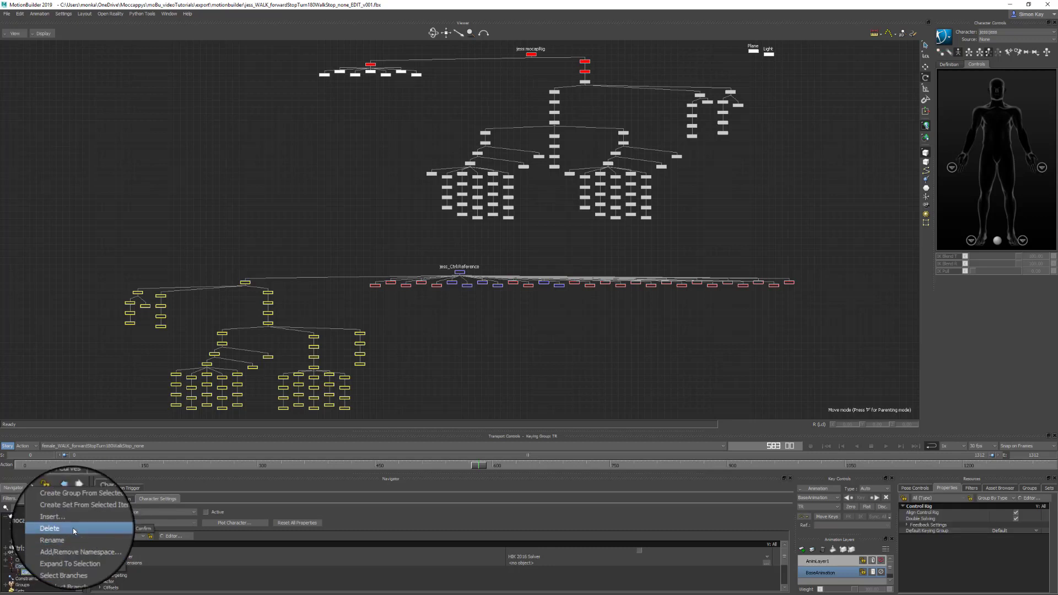
left_click(61, 523)
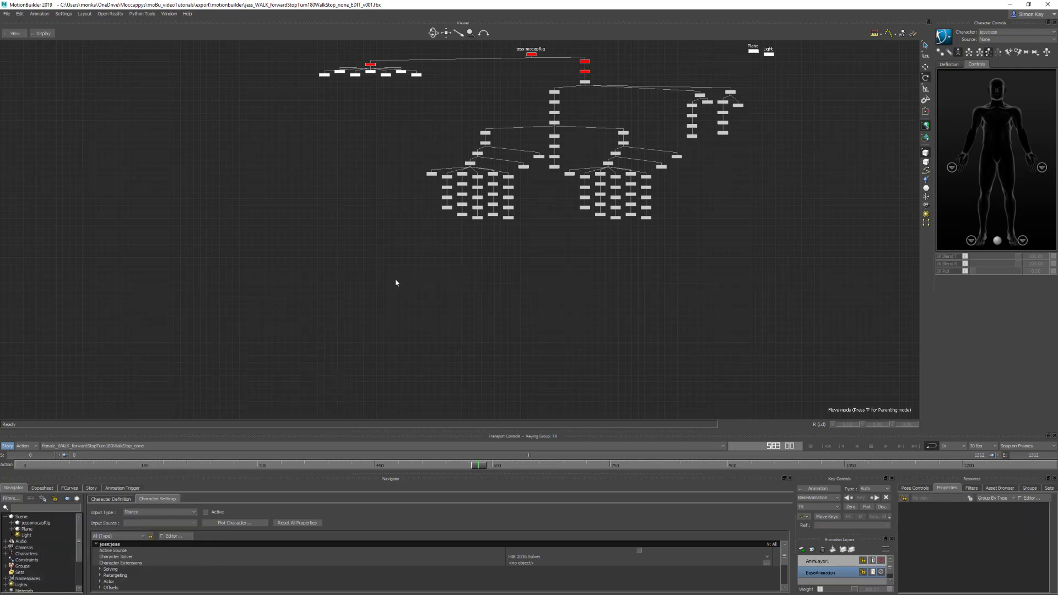
Delete the Plane and Light nodes in the schematic so only the jess hierarchy is kept.
key("a")
scroll(571, 199, "down", 2)
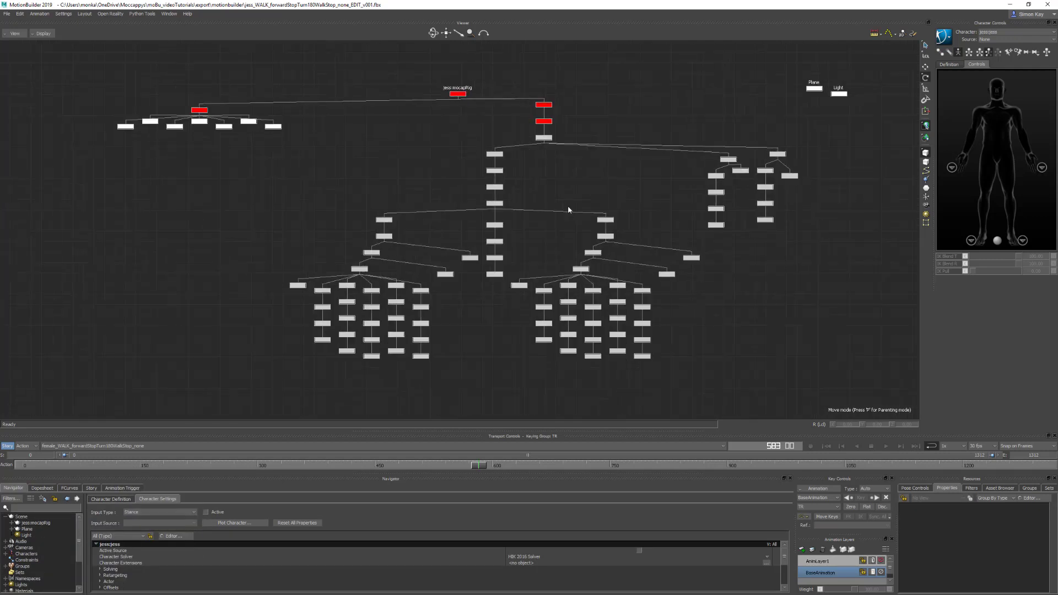
left_click_drag(779, 78, 839, 114)
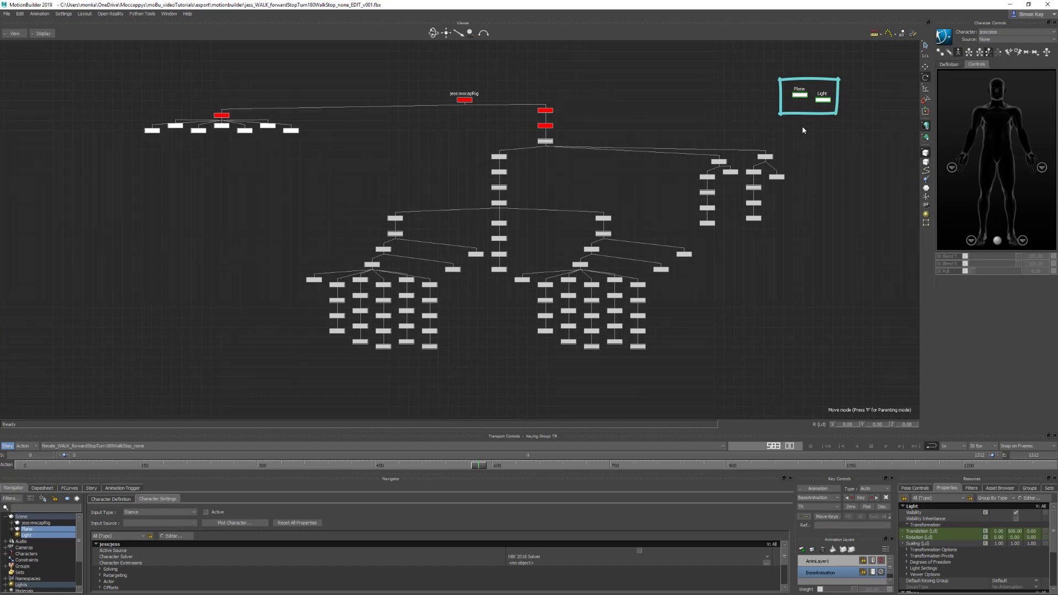
key("Delete")
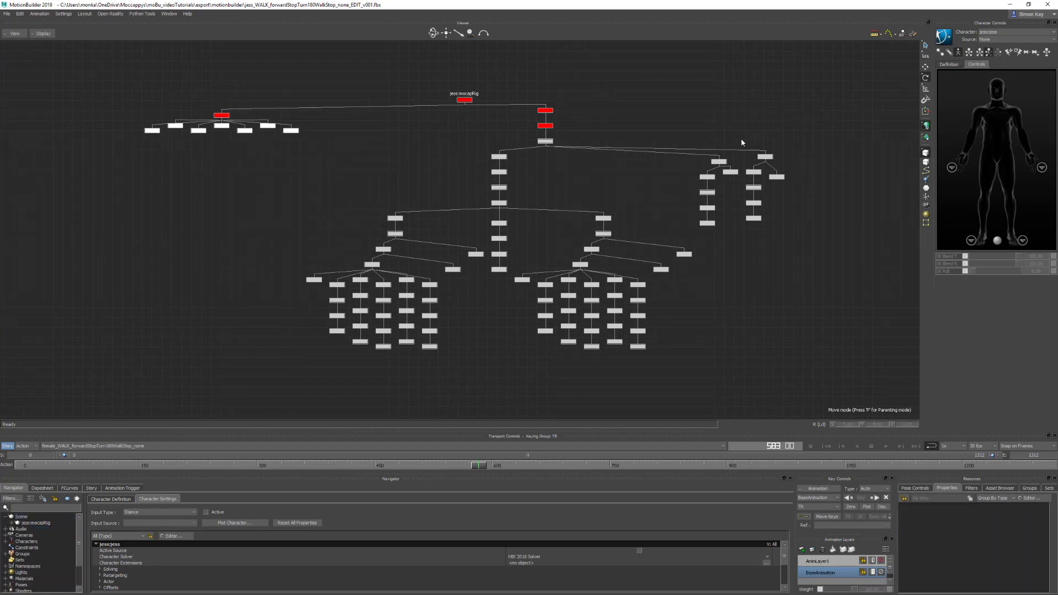
key("a")
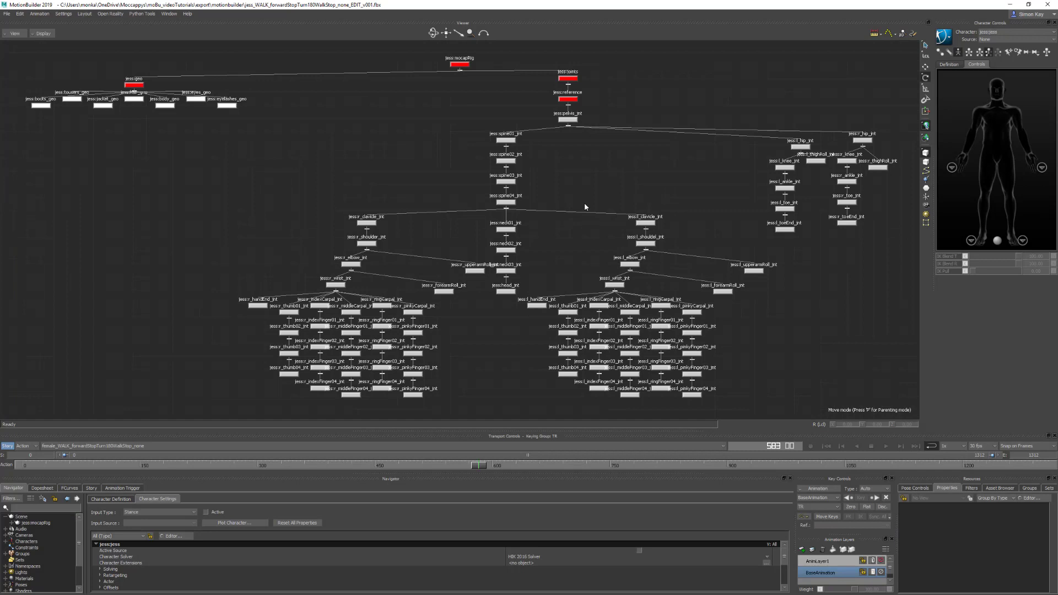
Scrub through the take in the perspective view to check the baked animation, and return to the first frame and the schematic.
key("ctrl+e")
left_click(23, 466)
left_click_drag(22, 468, 602, 459)
key("Home")
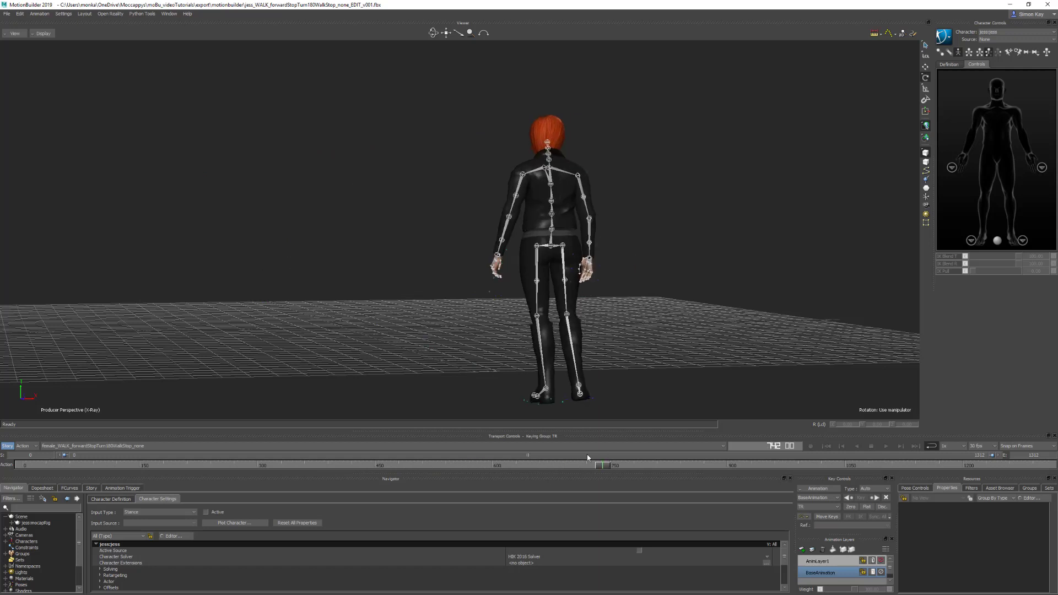
key("ctrl+e")
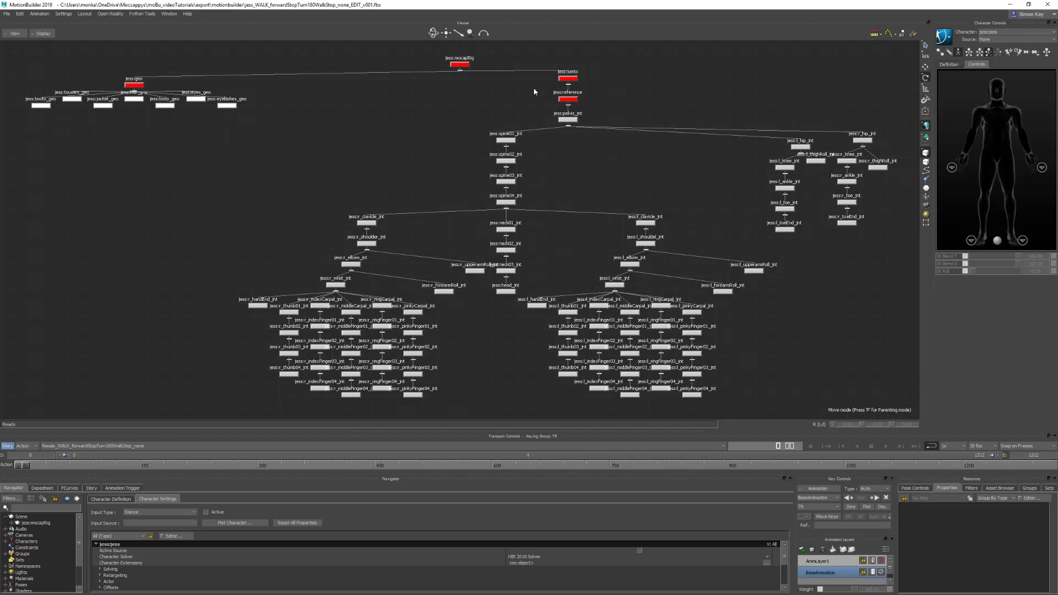
Select the jess:reference node in the schematic, activate the Scale tool and display its Scaling curves.
left_click_drag(539, 95, 596, 105)
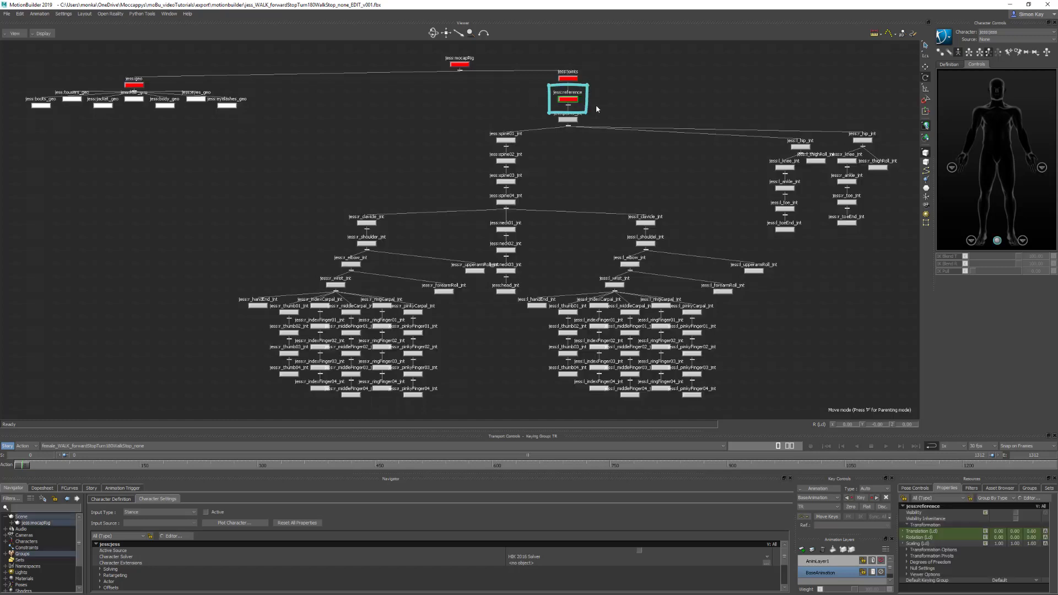
key("s")
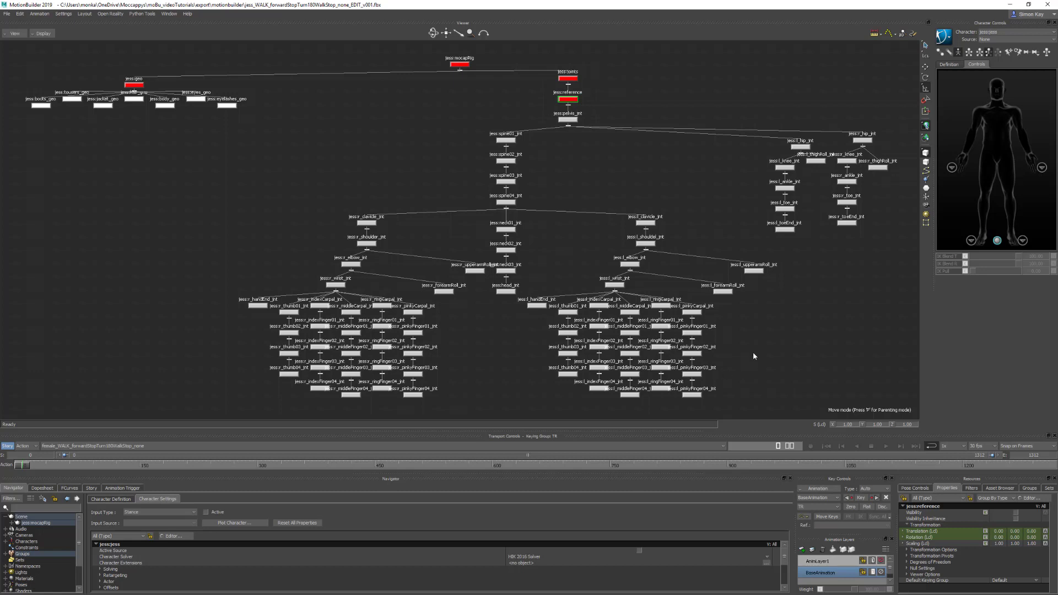
left_click(69, 489)
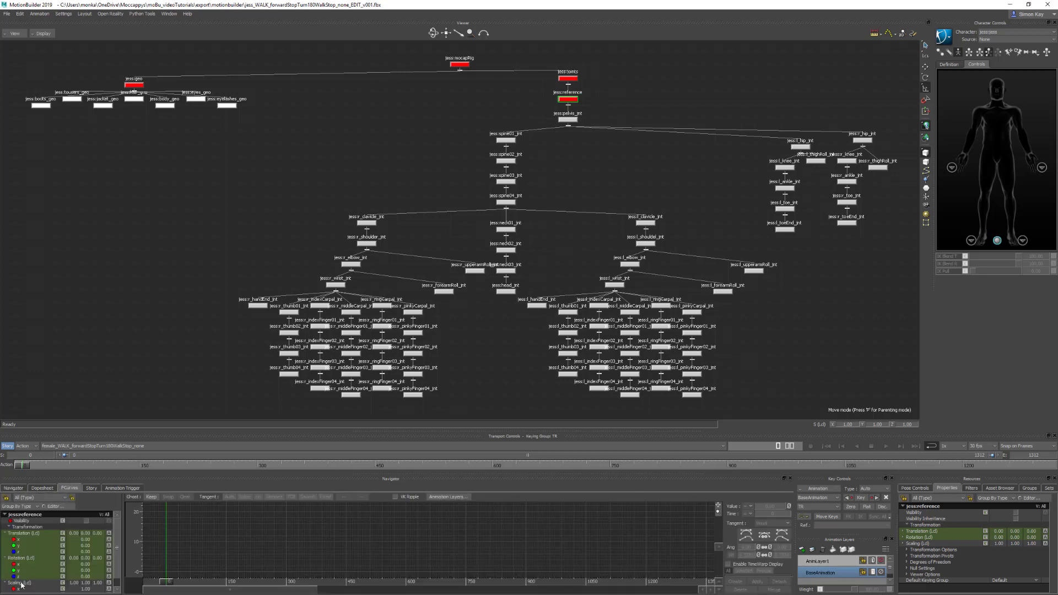
scroll(23, 584, "down", 1)
left_click(49, 574)
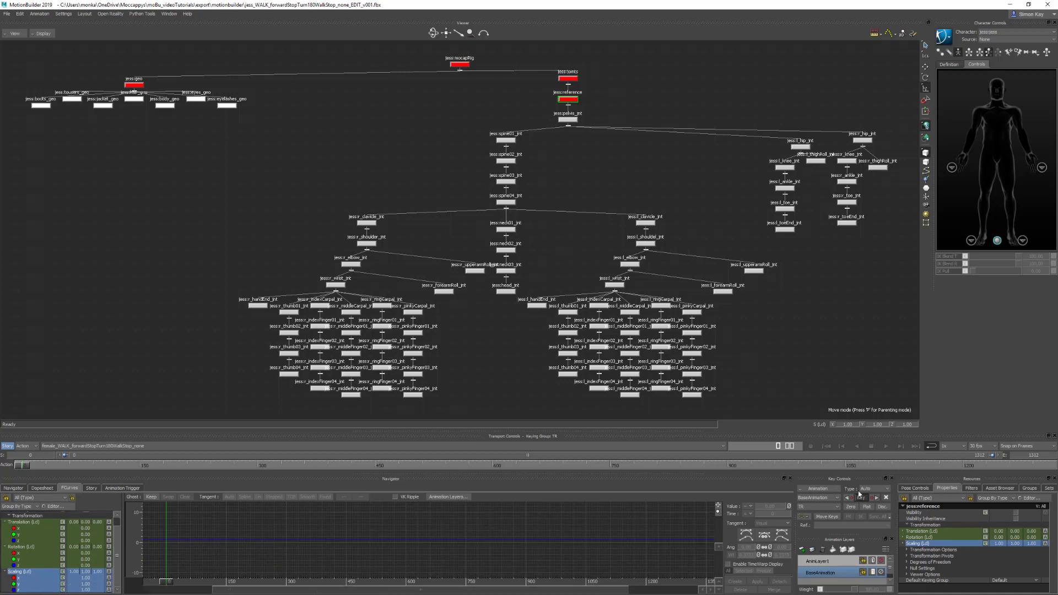
Try changing the scale of jess:reference in the perspective view, scrubbing the timeline to see whether the change holds.
key("ctrl+w")
left_click_drag(850, 429, 17, 377)
mouse_move(27, 458)
left_mouse_down()
mouse_move(113, 463)
mouse_move(22, 465)
left_mouse_up()
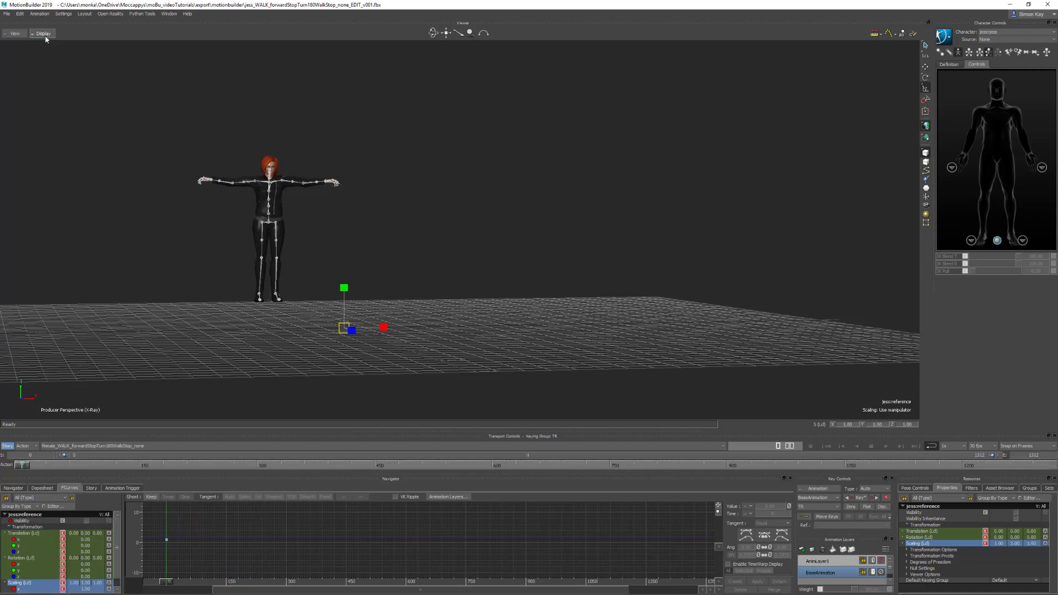
Clear the animation on the selected jess:reference node.
left_click(40, 13)
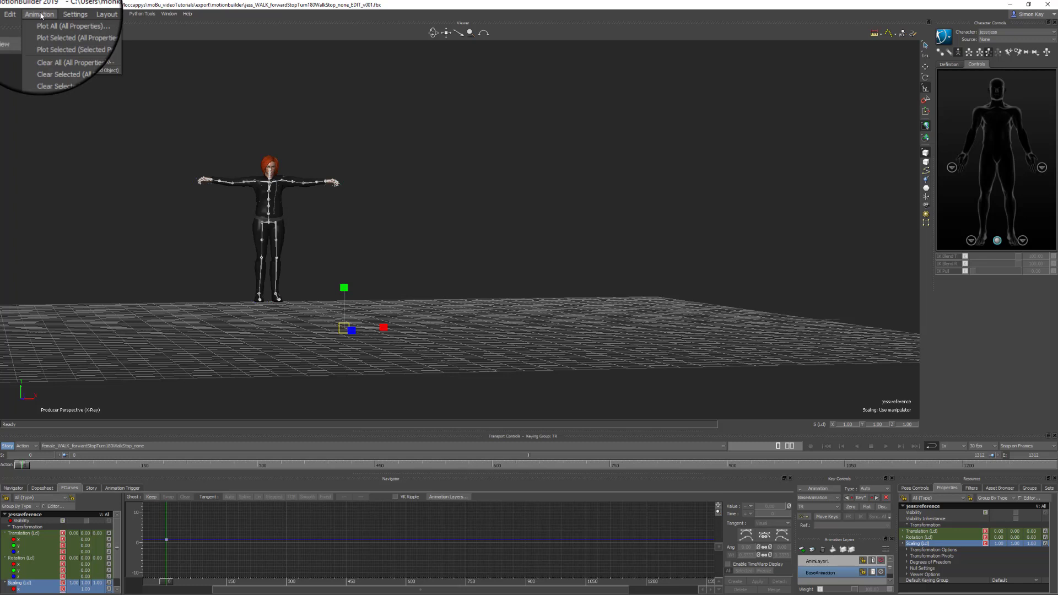
left_click(85, 59)
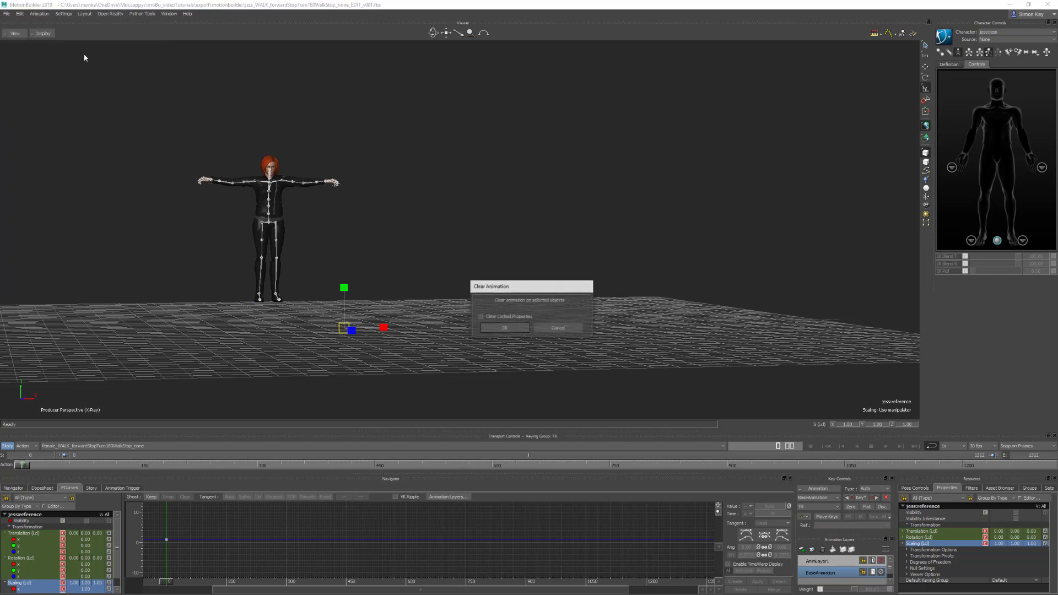
left_click(504, 328)
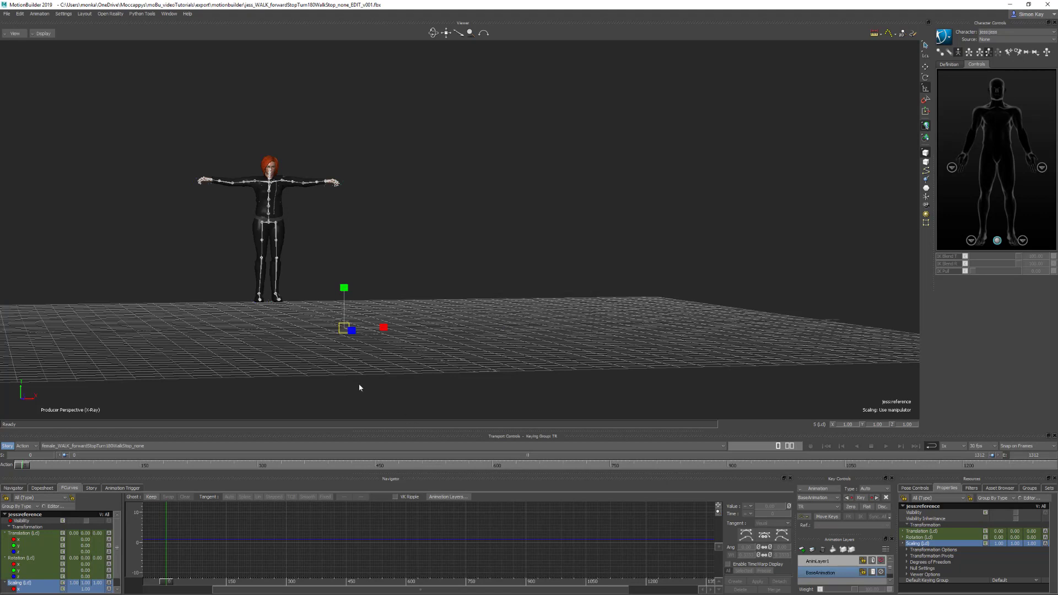
Scale jess:reference down and scrub through the take to test the scaling, returning to the first frame.
mouse_move(23, 465)
left_mouse_down()
mouse_move(332, 467)
mouse_move(23, 465)
left_mouse_up()
left_click_drag(849, 426, 843, 427)
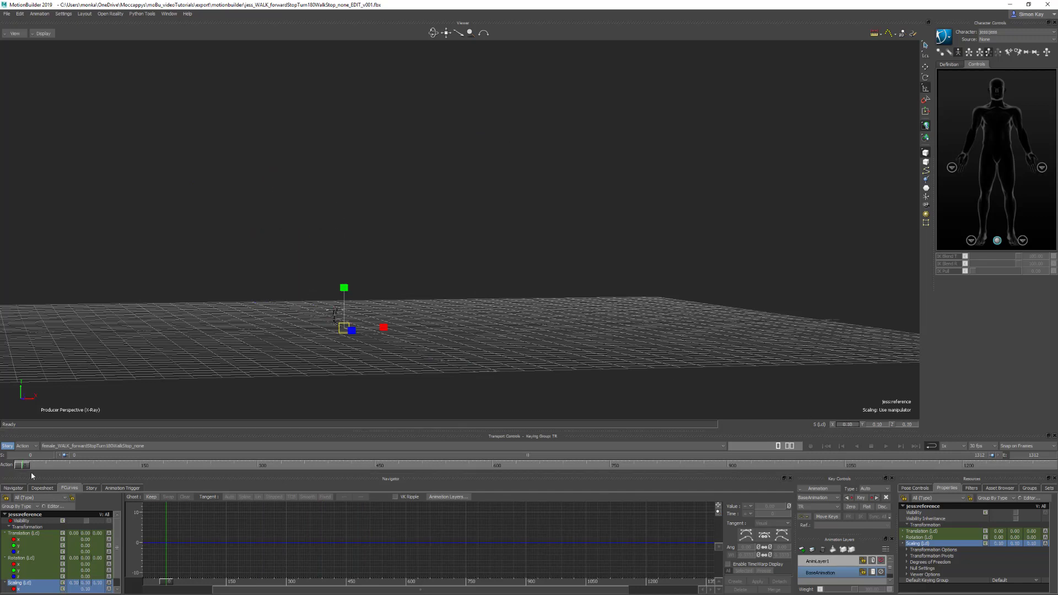
left_click_drag(24, 466, 404, 318)
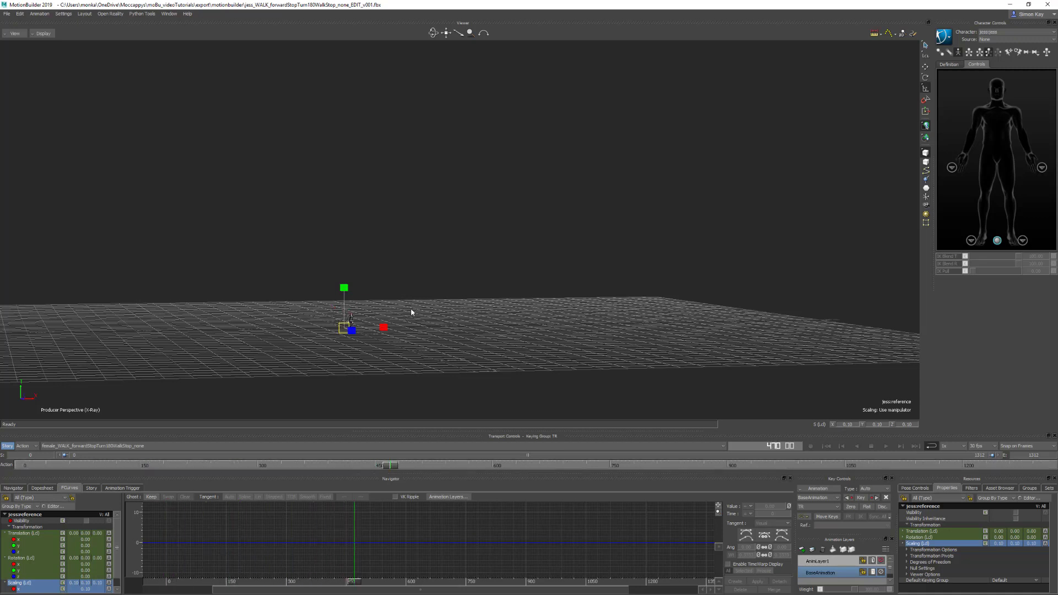
left_click_drag(411, 312, 637, 470)
key("Home")
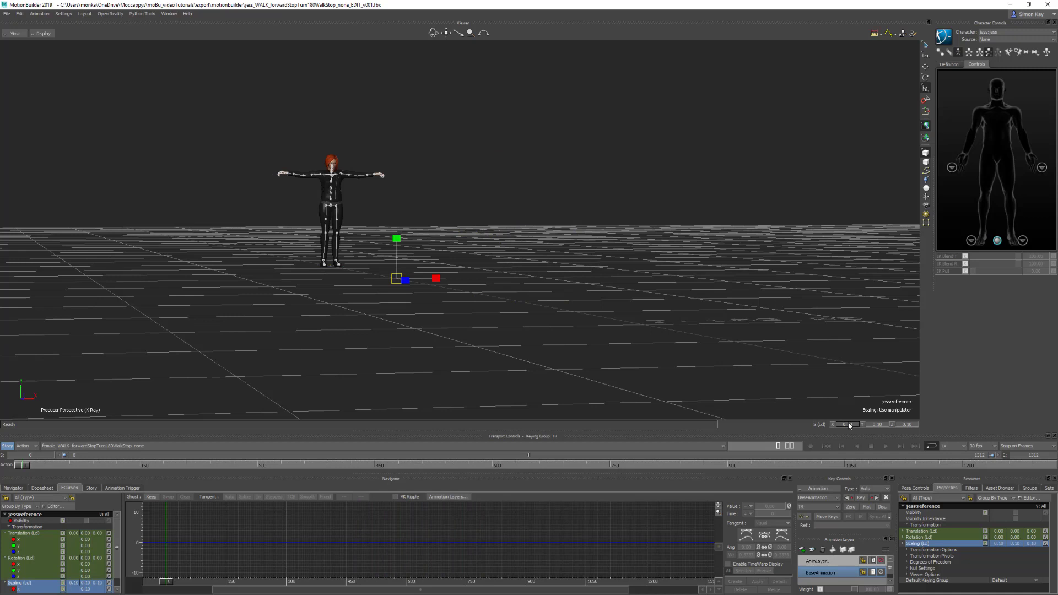
Set the scaling of jess:reference to 1 and scrub the whole take to check the animation, clearing the selection.
double_click(845, 424)
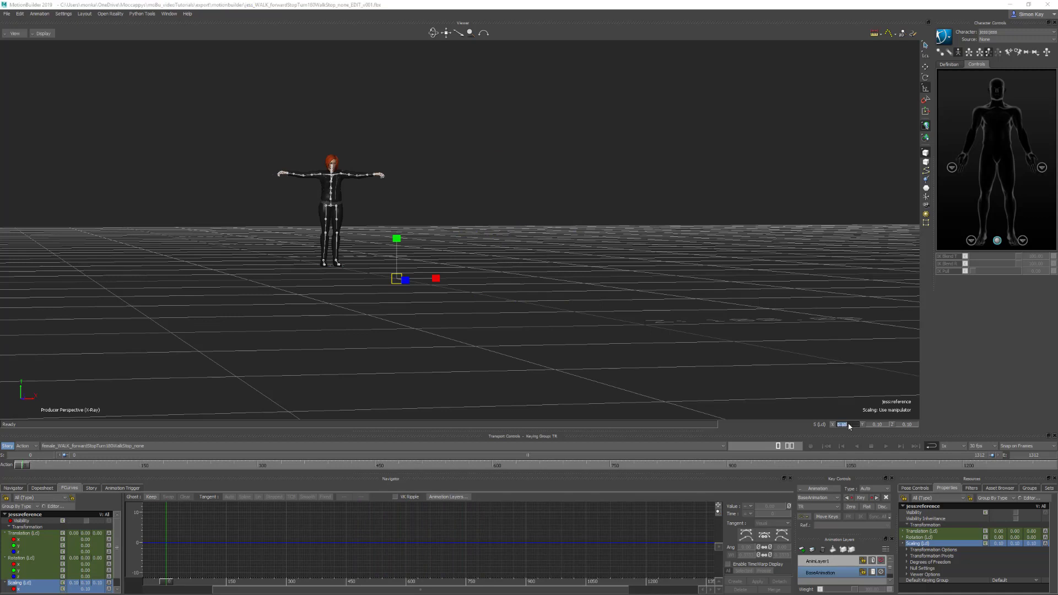
type("1")
key("Return")
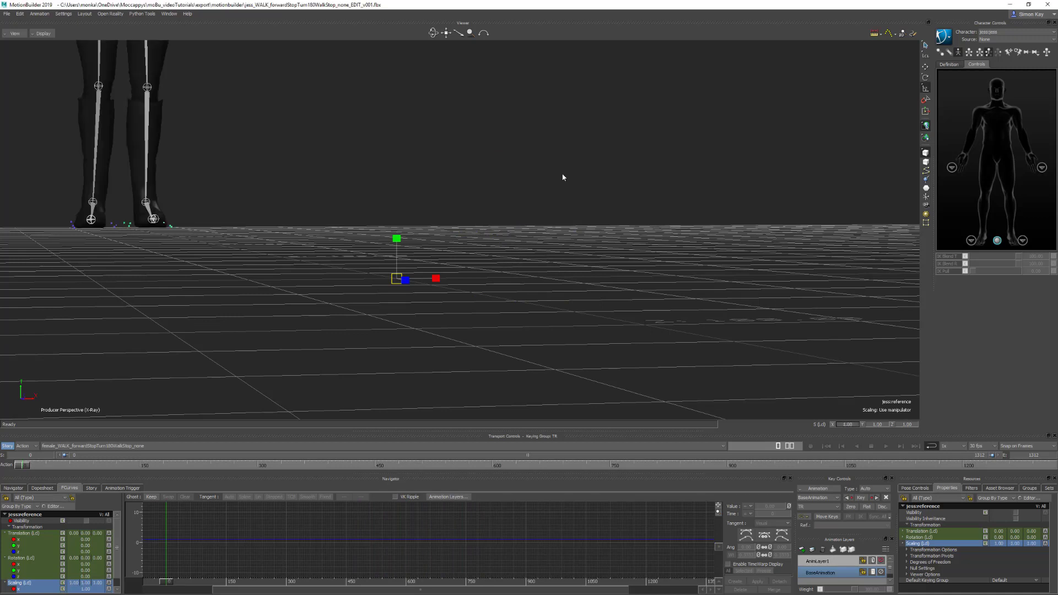
key("a")
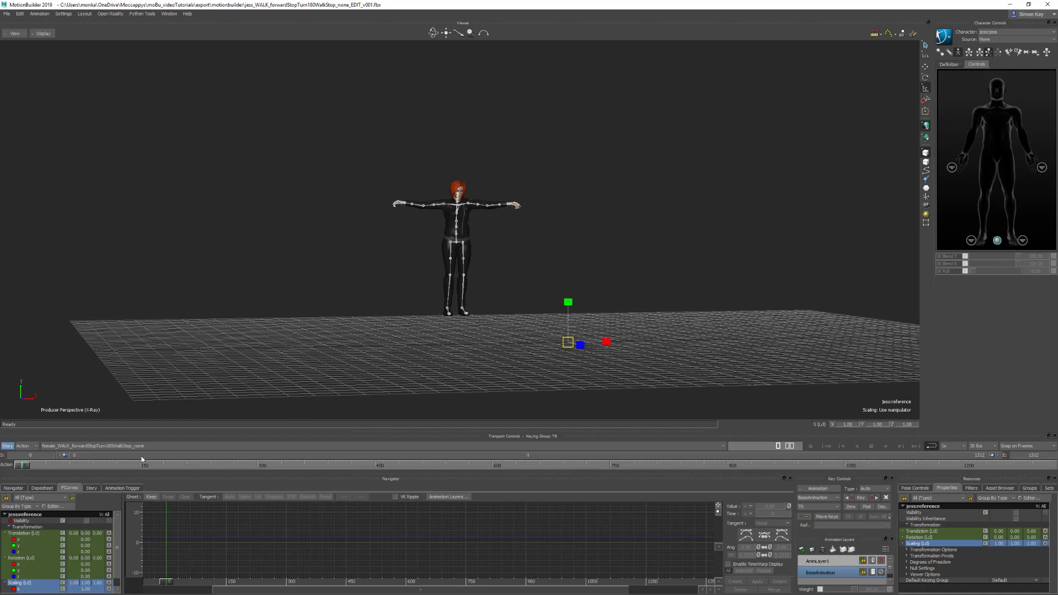
left_click_drag(24, 466, 1048, 483)
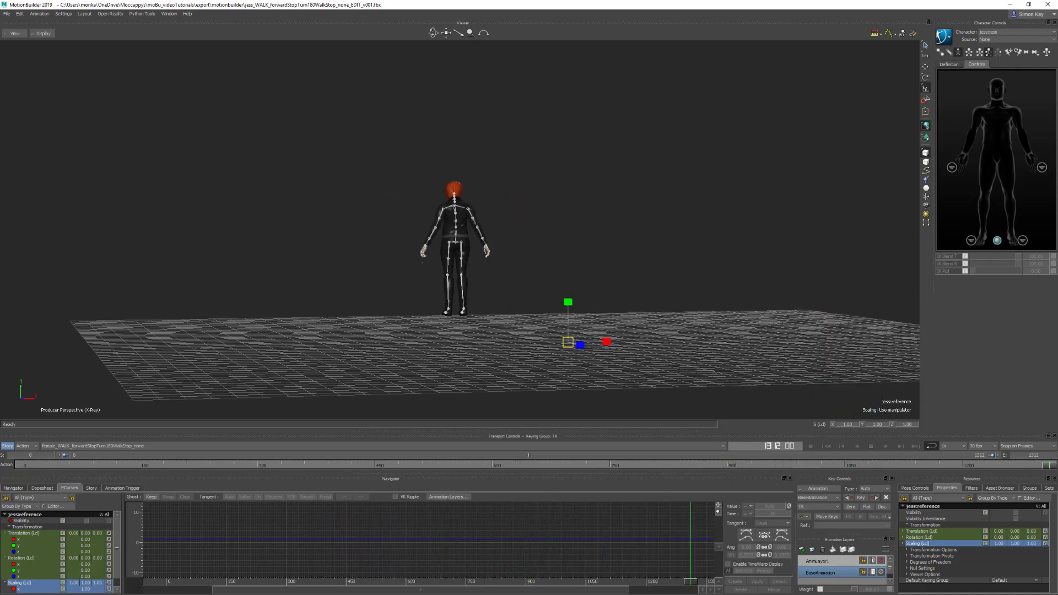
left_click(498, 330)
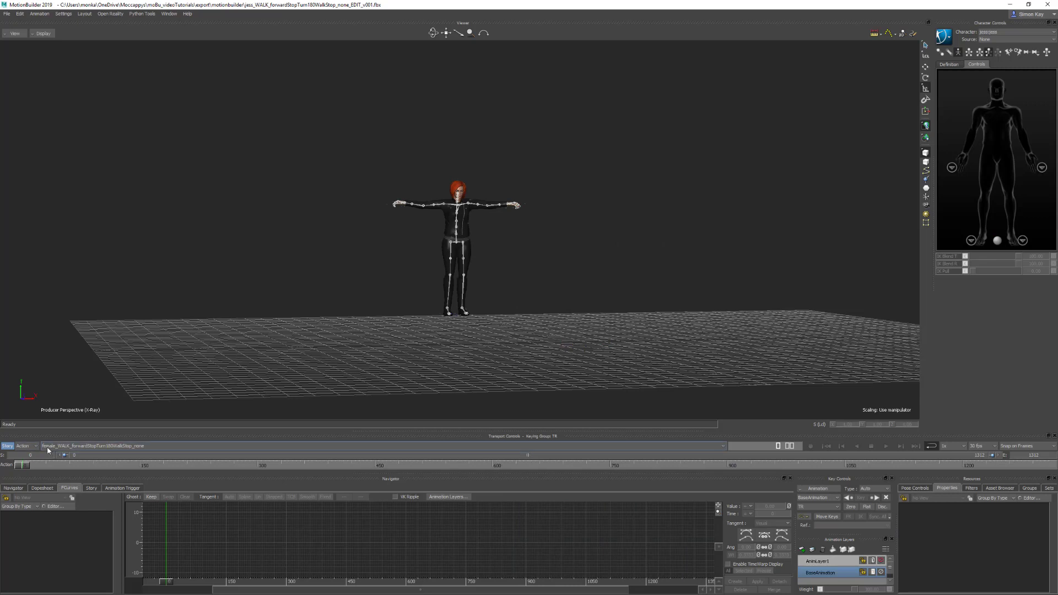
Rename the take to jess_WALK_forwardStopTurn180WalkStop_none, replacing the female prefix with jess.
left_click(13, 488)
scroll(26, 556, "down", 2)
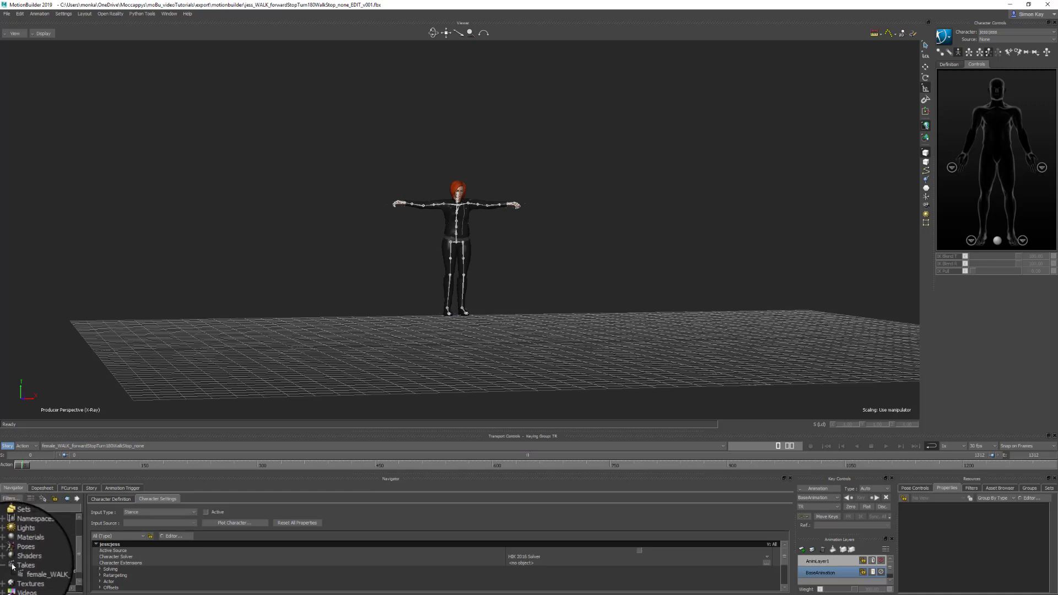
left_click(22, 568)
left_click(22, 566)
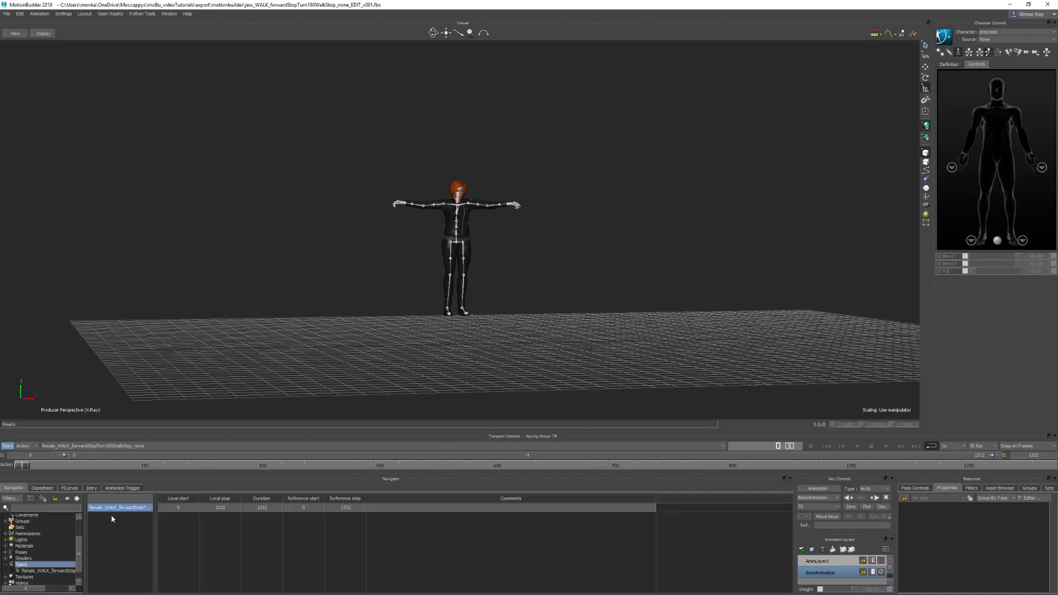
left_click_drag(205, 522, 262, 522)
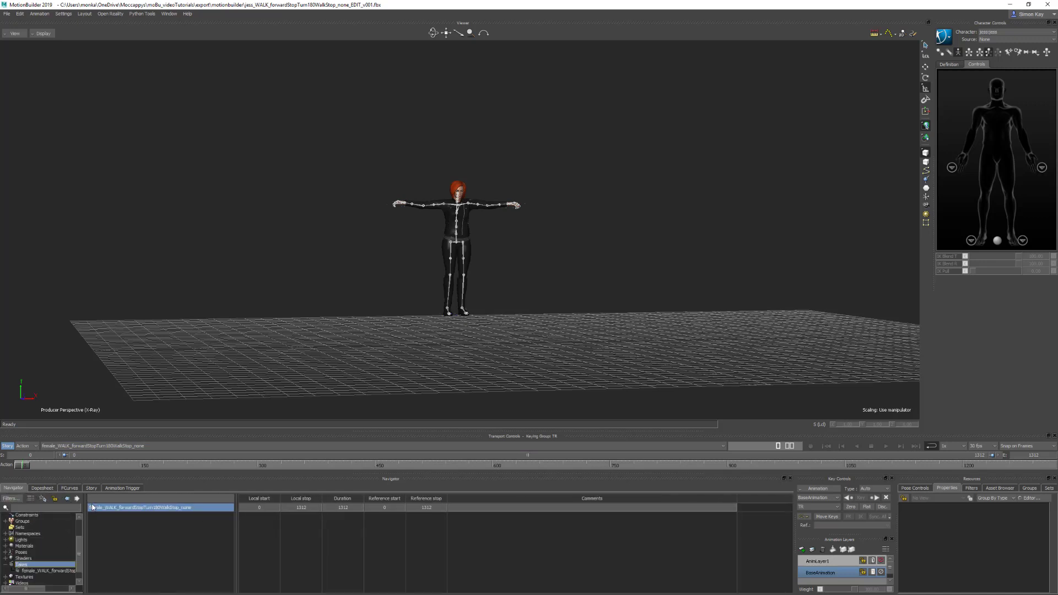
double_click(94, 509)
left_click_drag(103, 509, 50, 511)
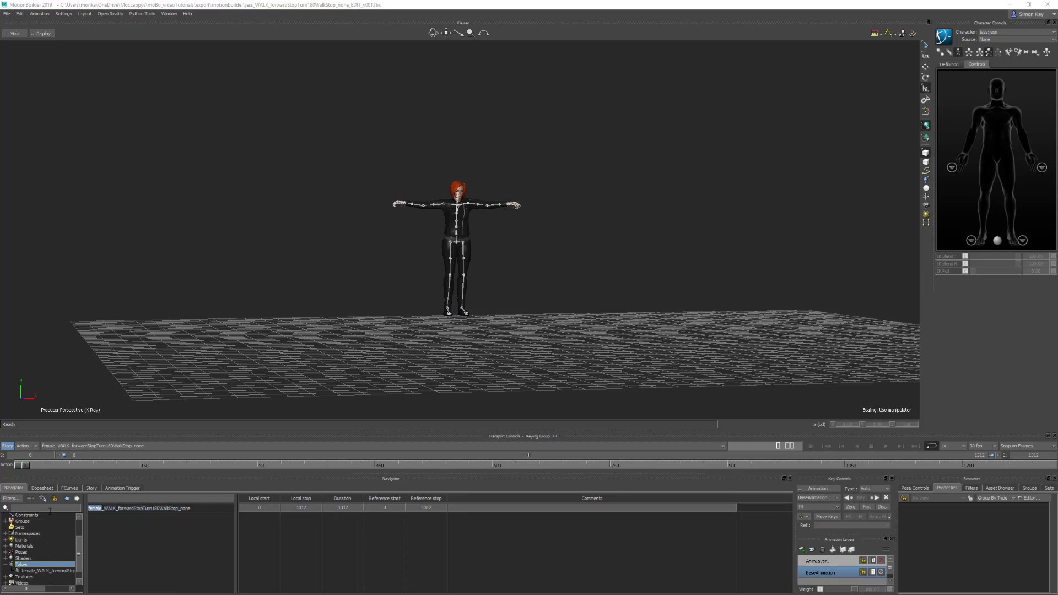
type("jess")
key("Return")
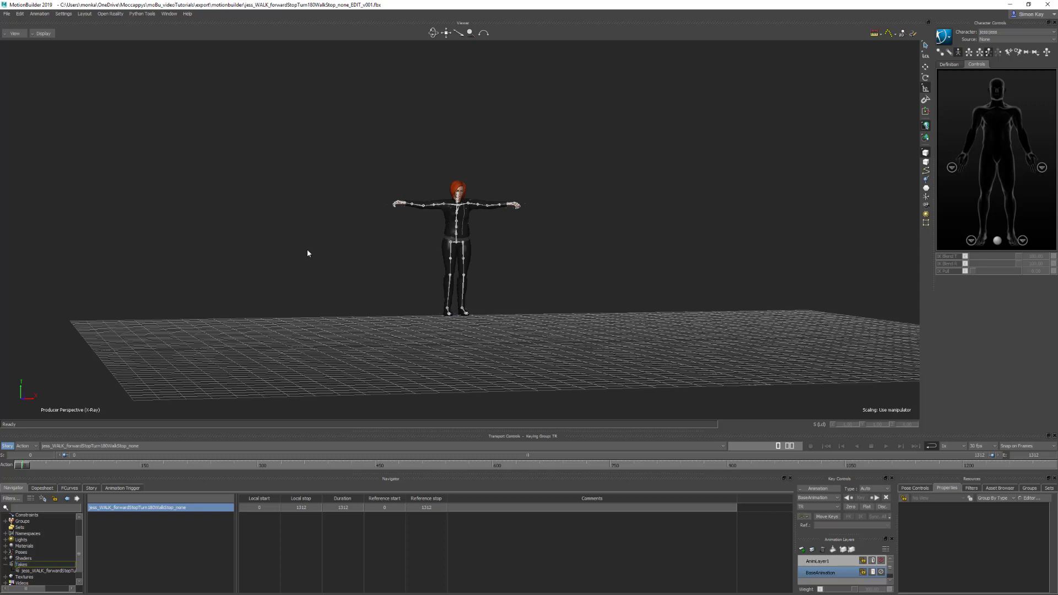
Save the scene as jess_WALK_forwardStopTurn180WalkStop_none_PROCESSED_v001 in the motionbuilder folder, keeping all elements and the jess take in the save options.
left_click(6, 13)
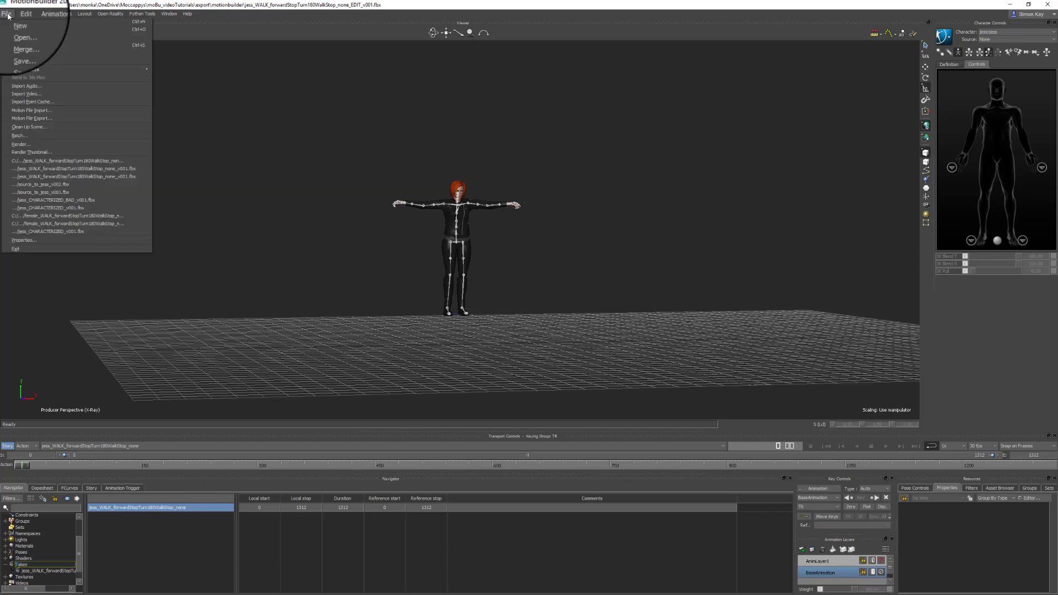
left_click(24, 55)
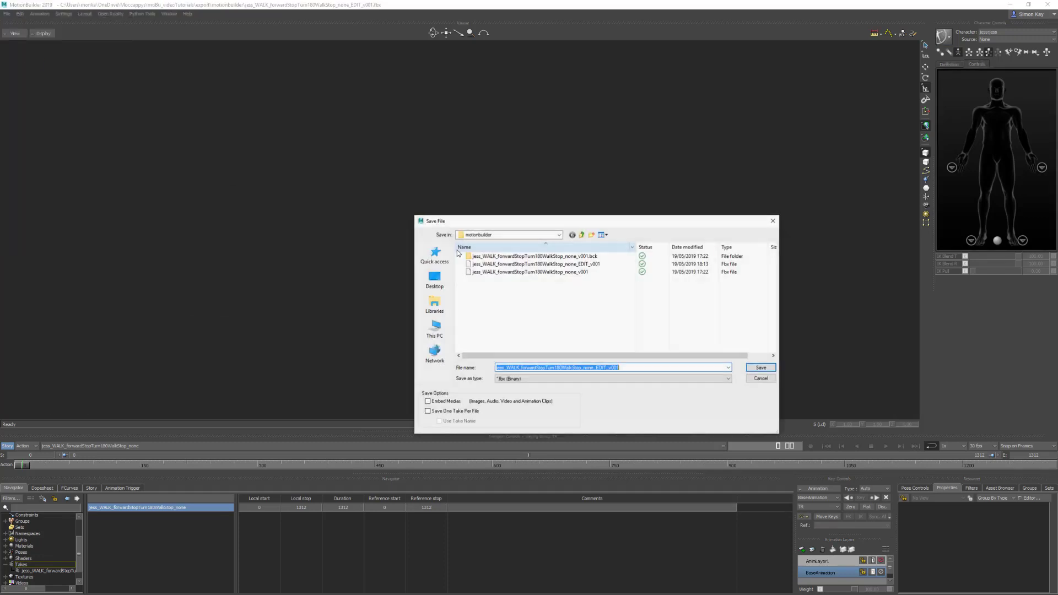
left_click(548, 264)
left_click(598, 368)
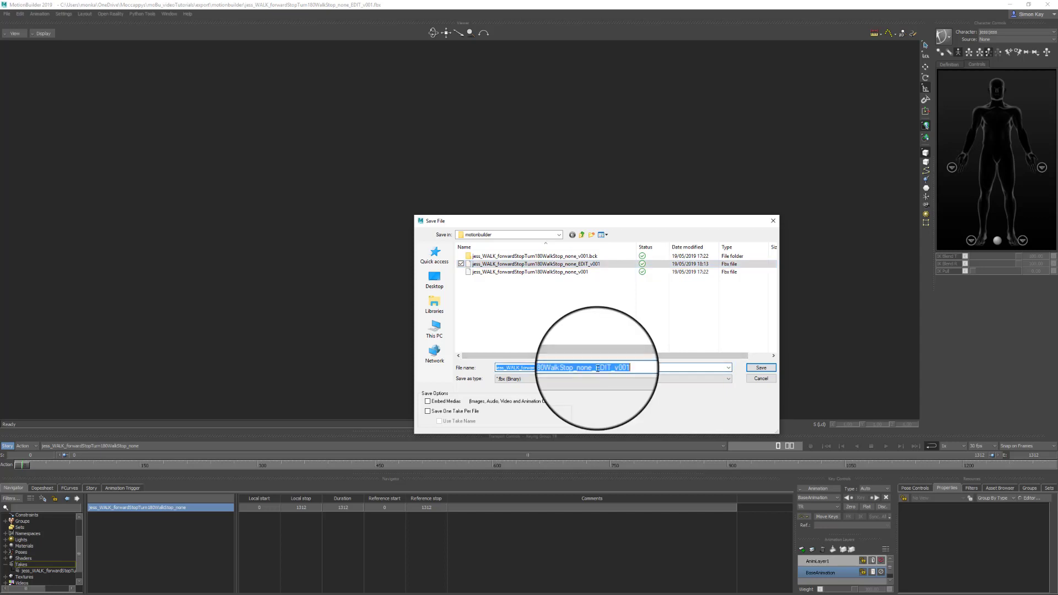
left_click_drag(599, 369, 607, 369)
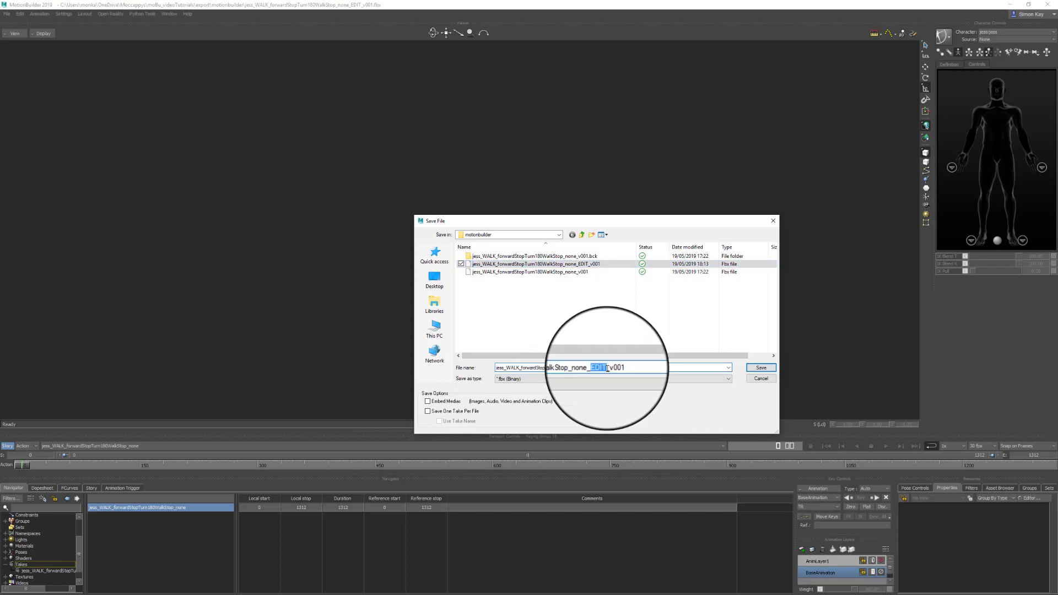
type("PROCESSED")
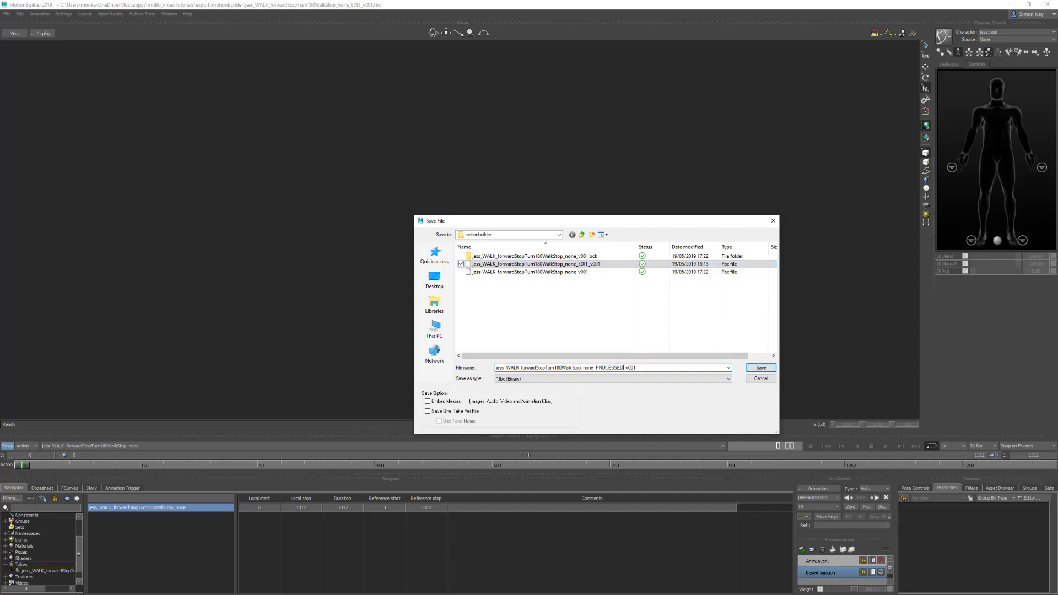
left_click(763, 367)
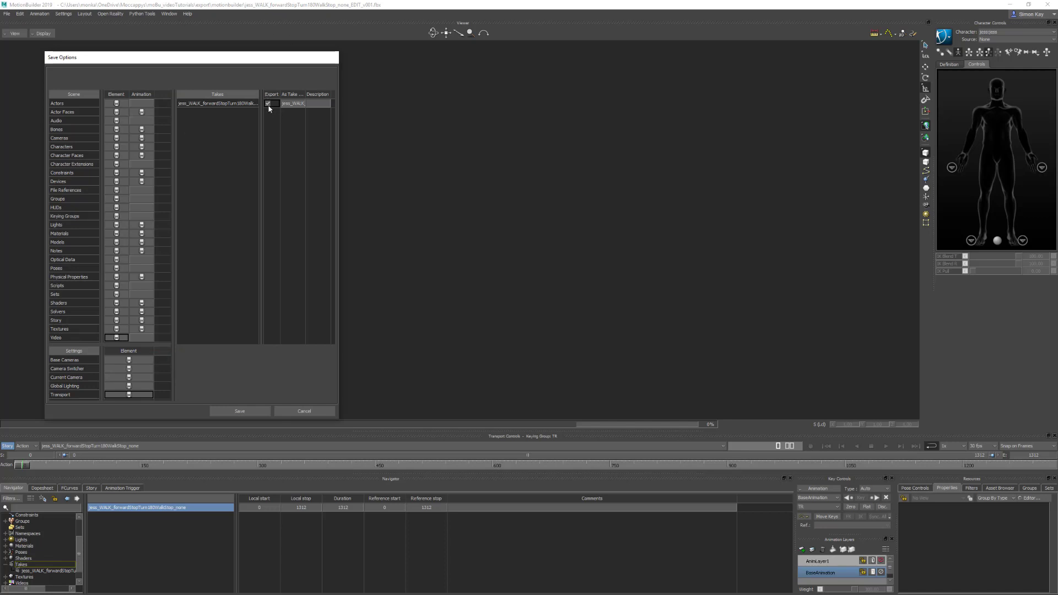
left_click(237, 410)
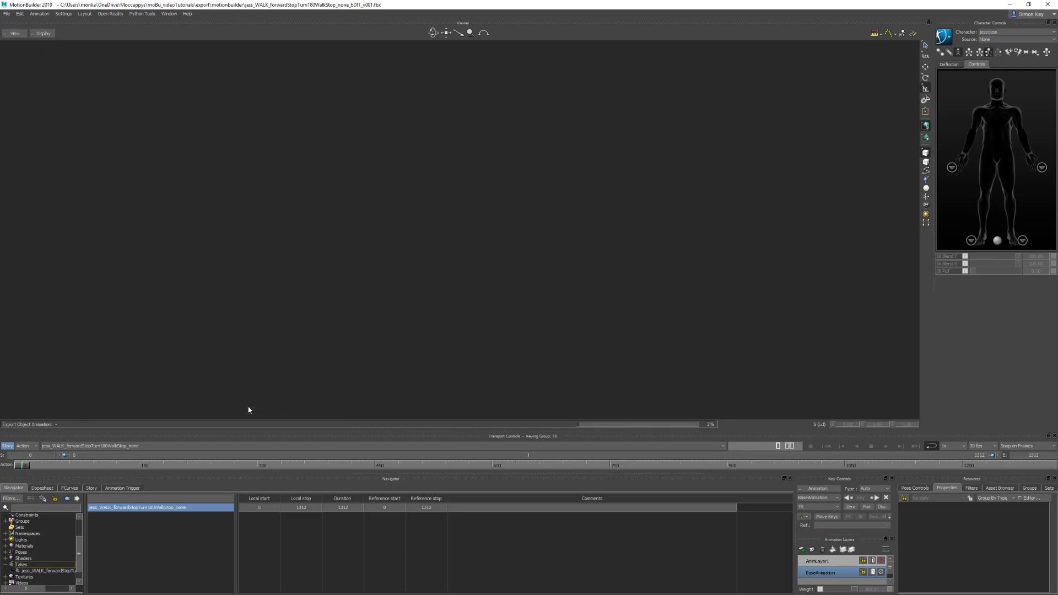
Switch to Maya and start importing jess_WALK_forwardStopTurn180WalkStop_none_PROCESSED_v001.fbx with the file type set to FBX.
key("alt+Tab")
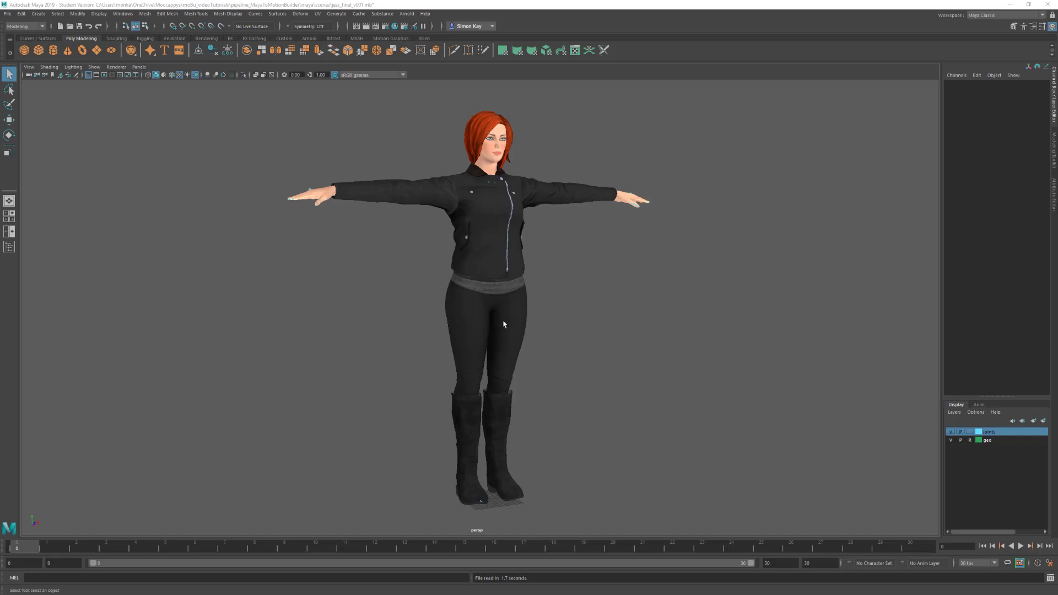
left_click(8, 14)
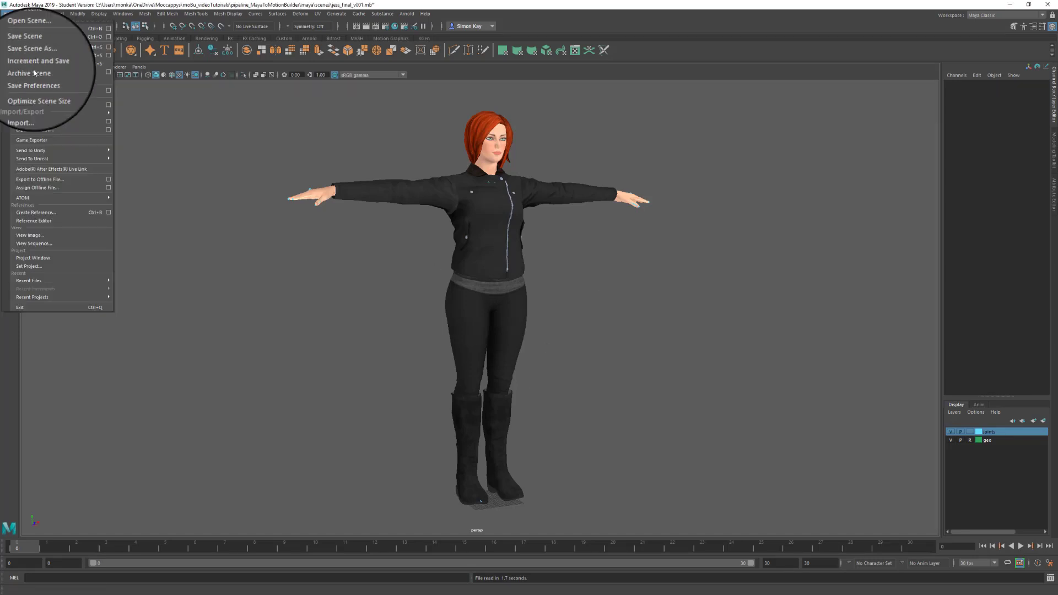
left_click(47, 112)
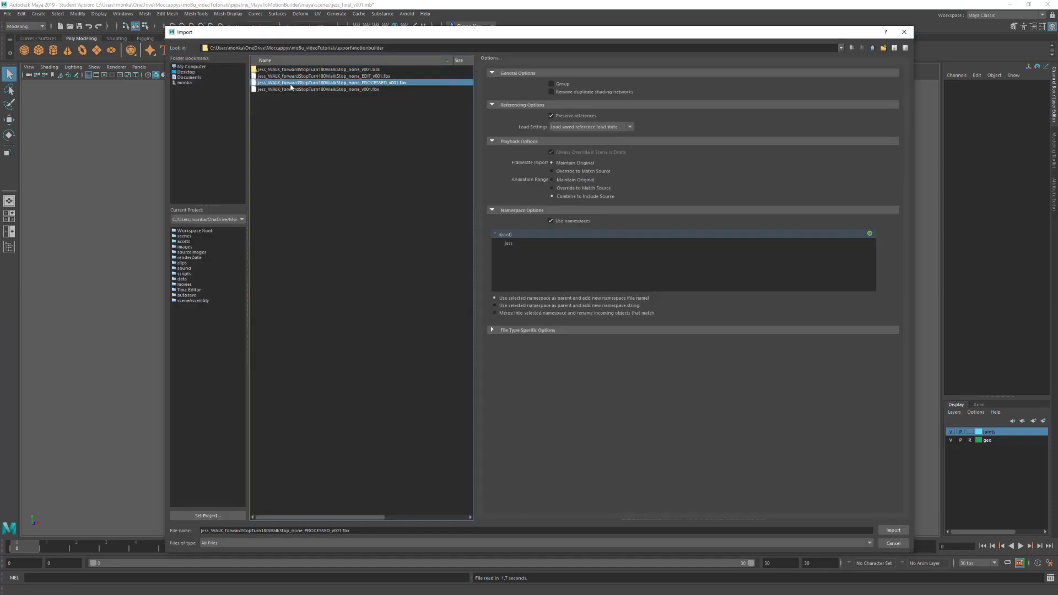
left_click(217, 544)
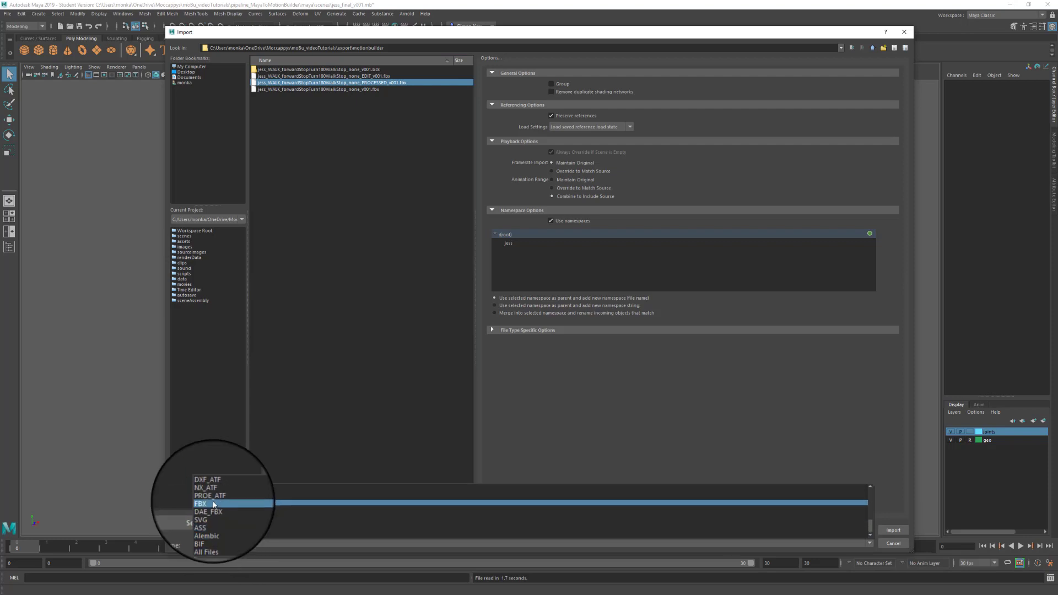
left_click(214, 504)
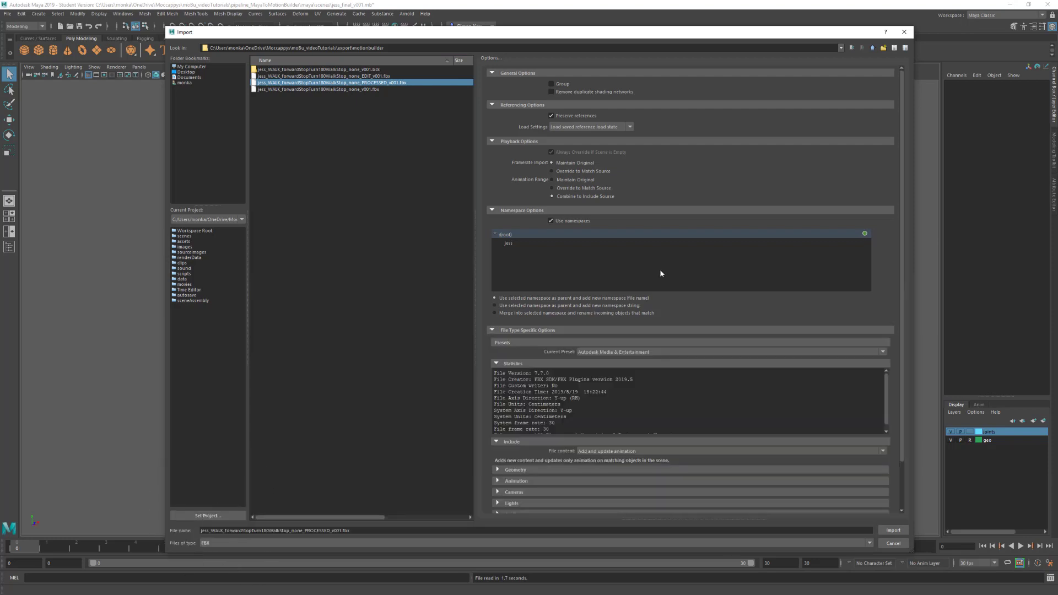
Apply the Autodesk MotionBuilder preset to the FBX import and set the file content to Update animation.
scroll(606, 302, "down", 3)
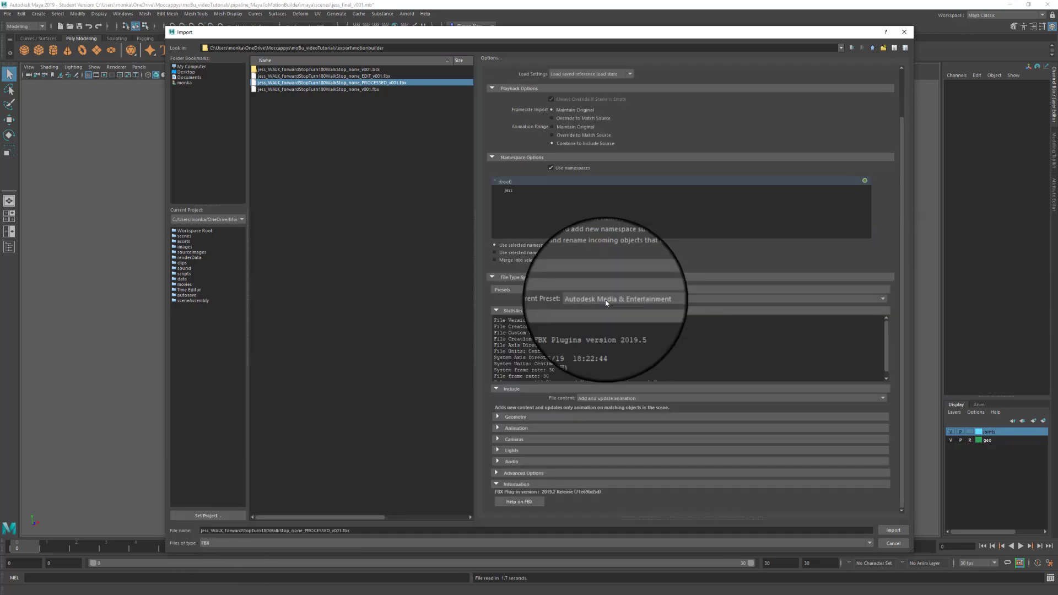
left_click(606, 302)
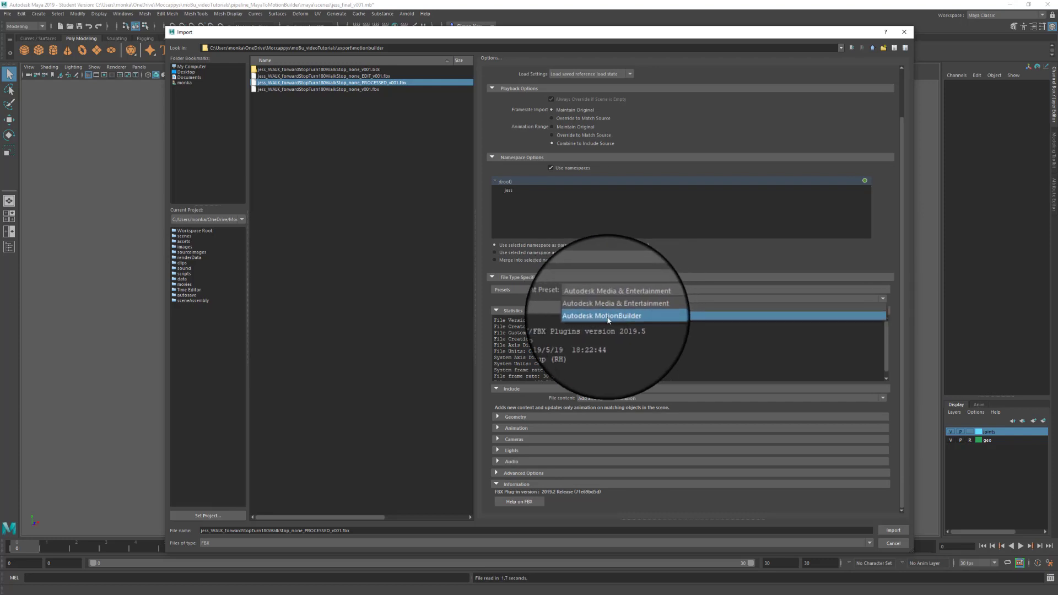
left_click(609, 316)
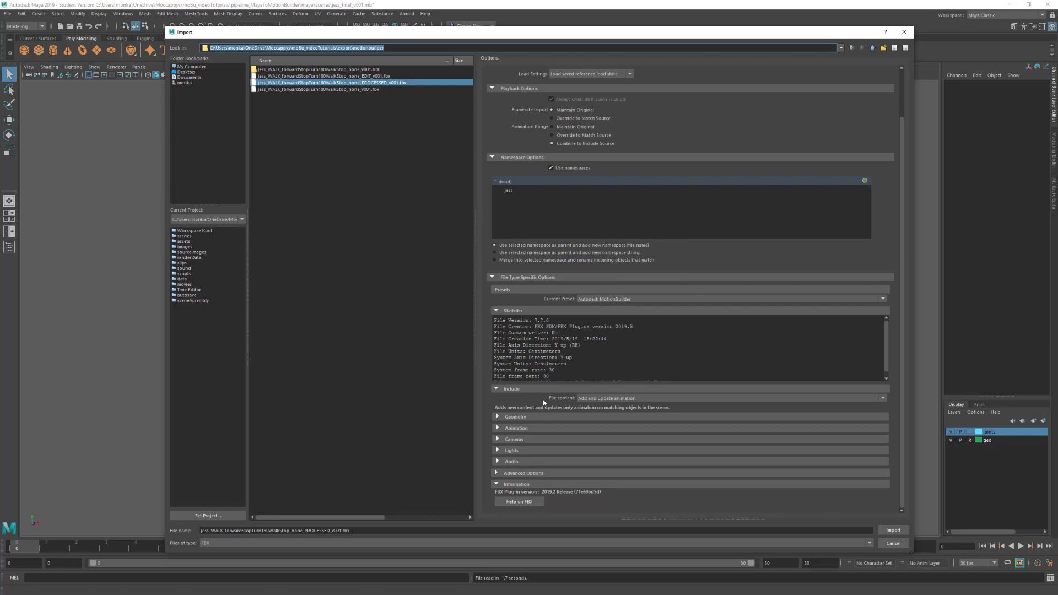
left_click(584, 399)
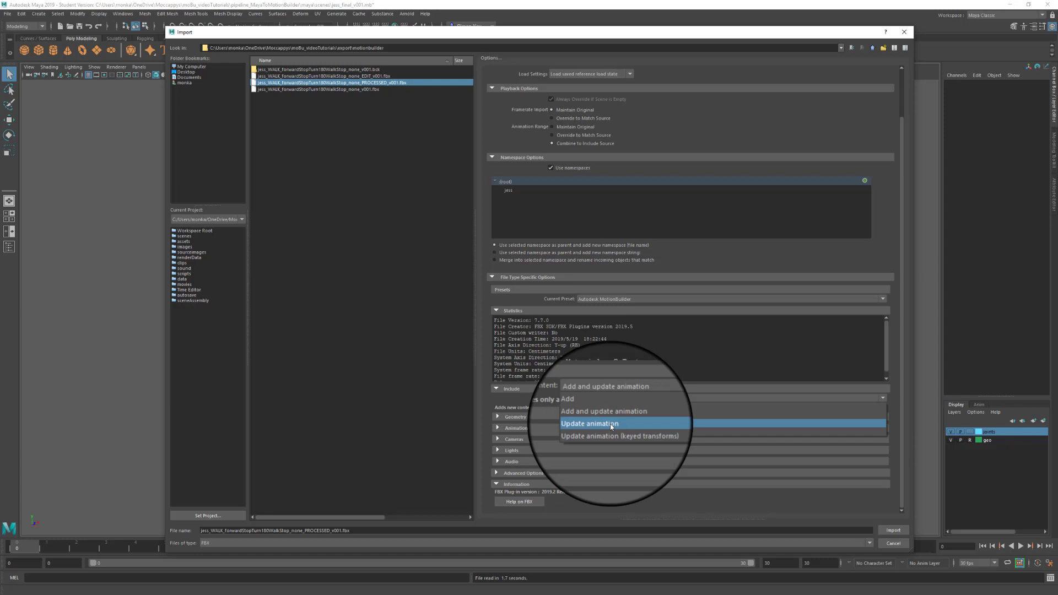
left_click(610, 424)
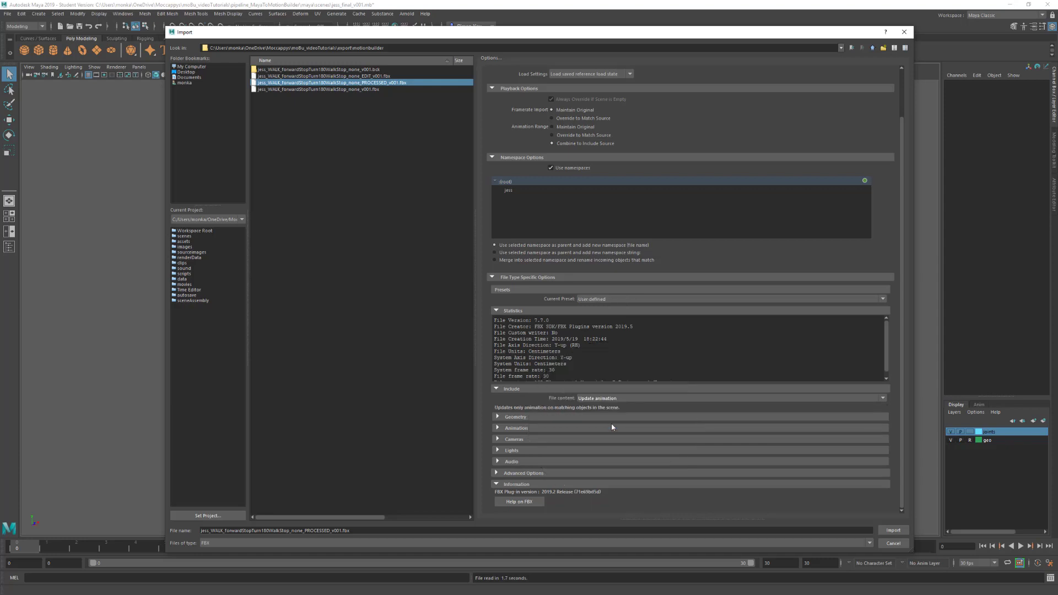
Choose the jess_WALK_forwardStopTurn180WalkStop_none take in the extra animation options and enable Fill Timeline.
left_click(497, 417)
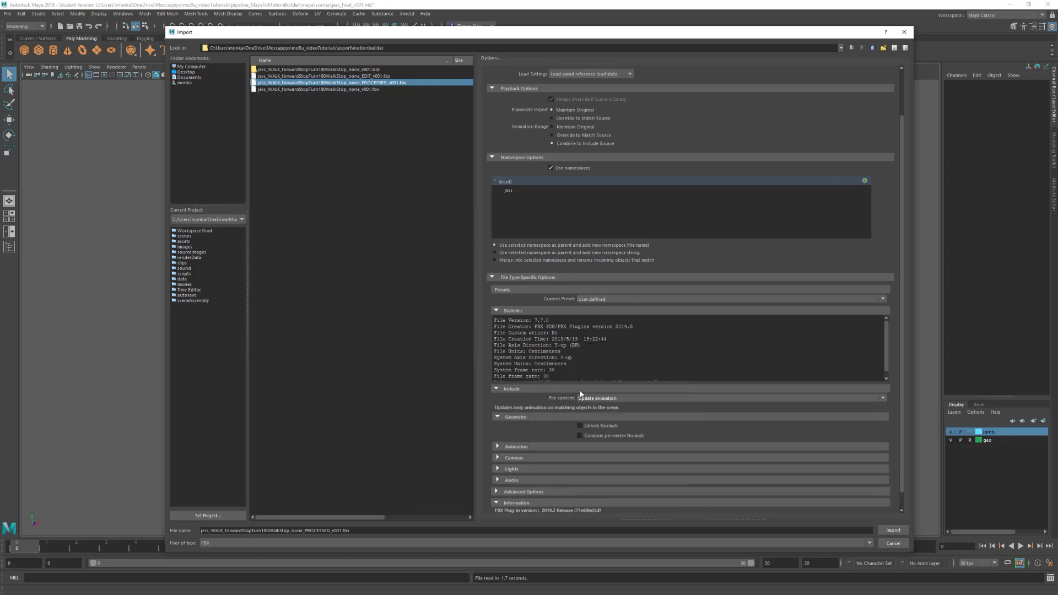
scroll(580, 394, "down", 1)
left_click(497, 428)
scroll(568, 352, "down", 2)
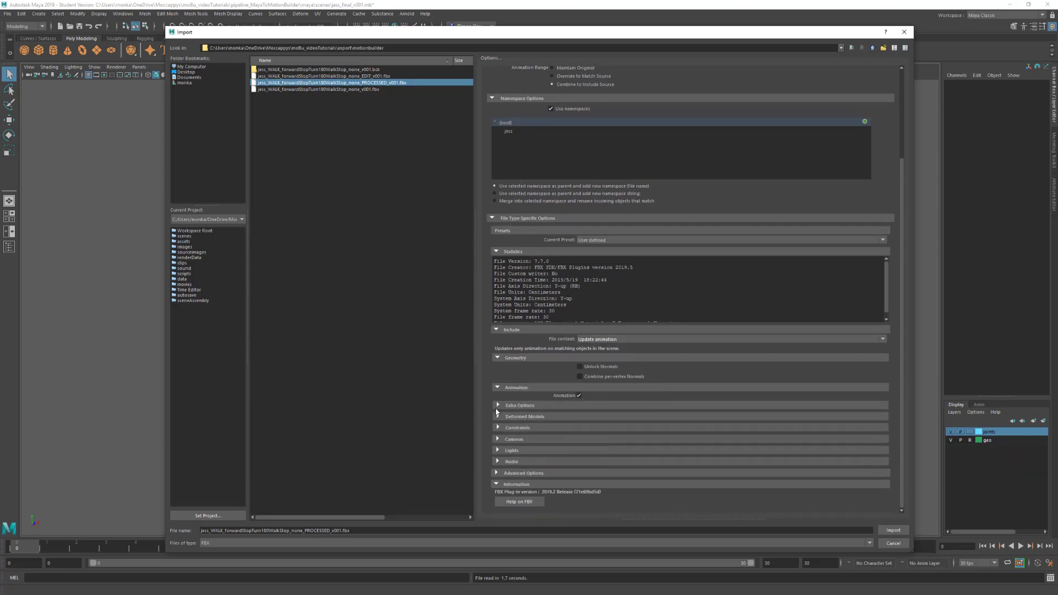
left_click(497, 406)
scroll(545, 391, "down", 5)
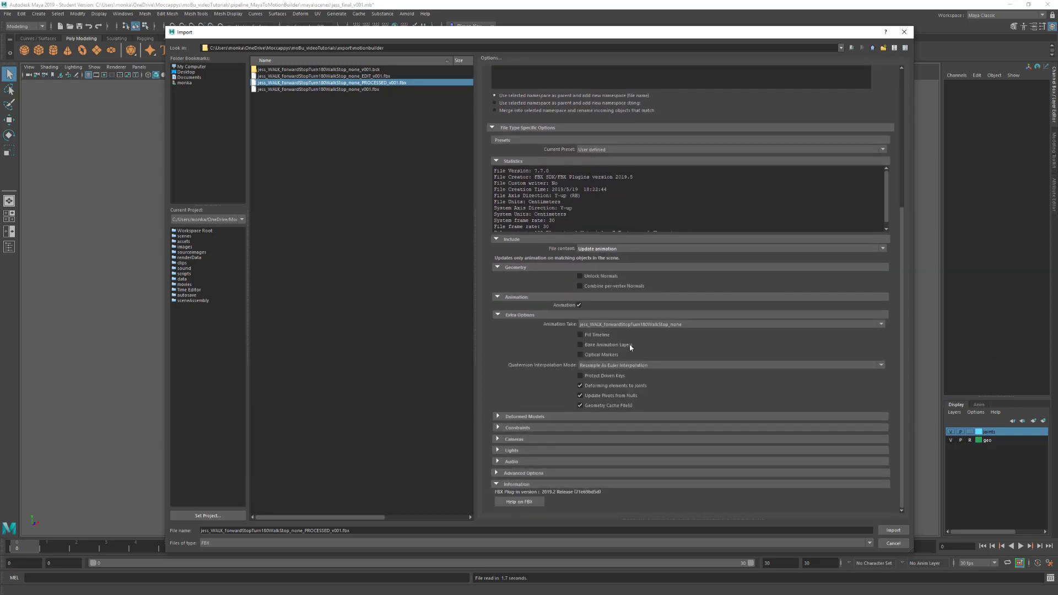
left_click(645, 325)
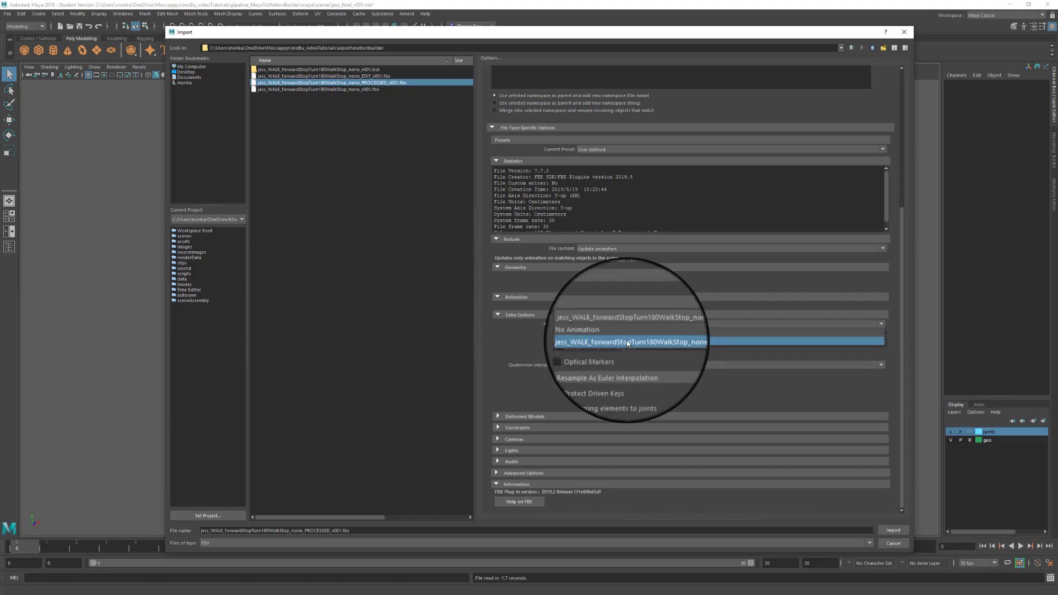
left_click(607, 341)
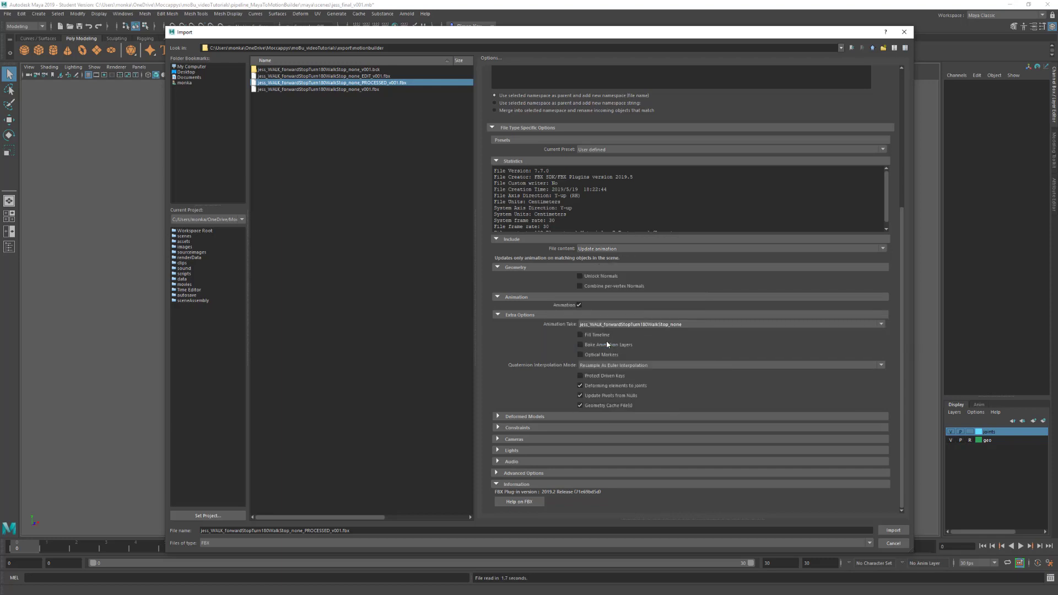
left_click(581, 335)
Exclude cameras and lights from the FBX import and import the animation onto the character.
left_click(498, 439)
left_click(583, 448)
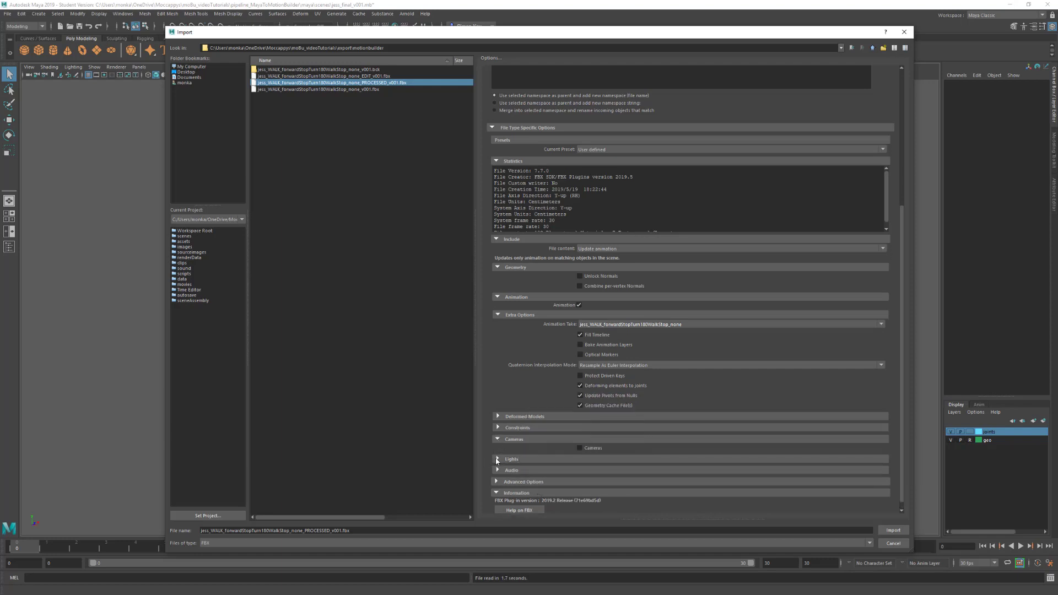
left_click(552, 458)
left_click(580, 468)
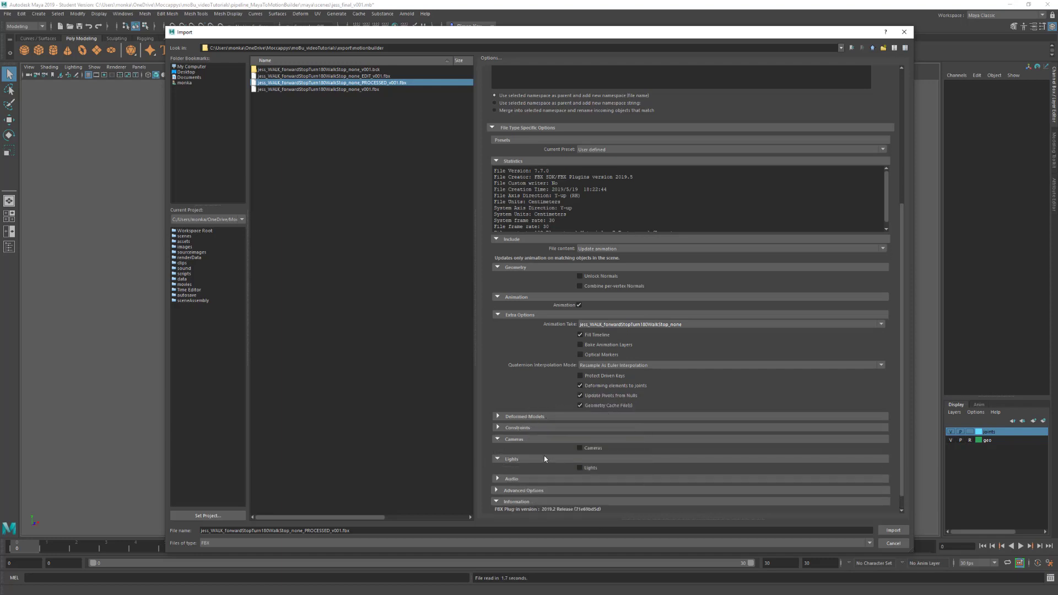
scroll(545, 458, "down", 1)
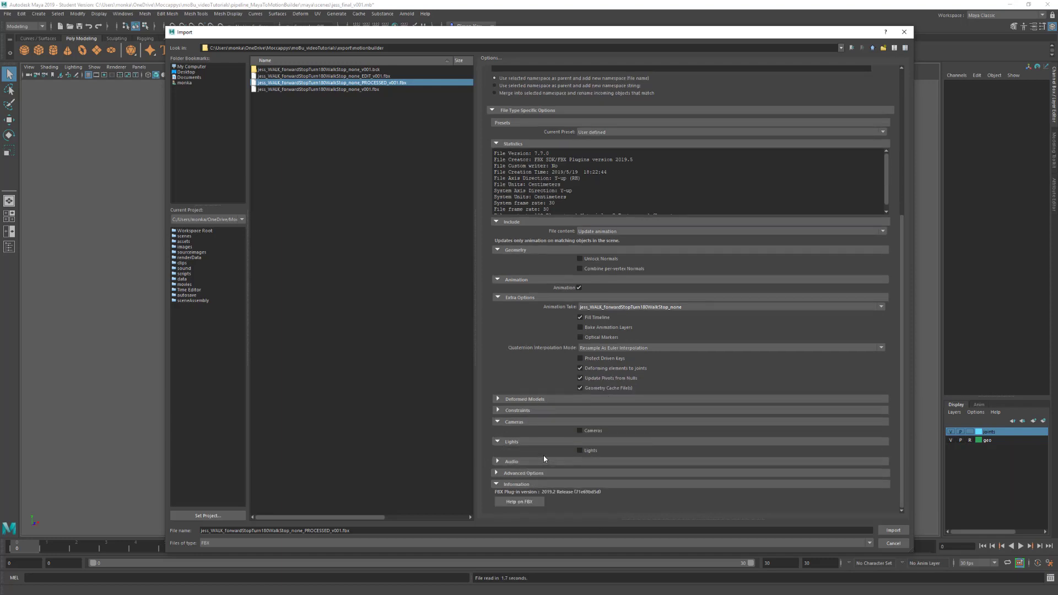
left_click(895, 533)
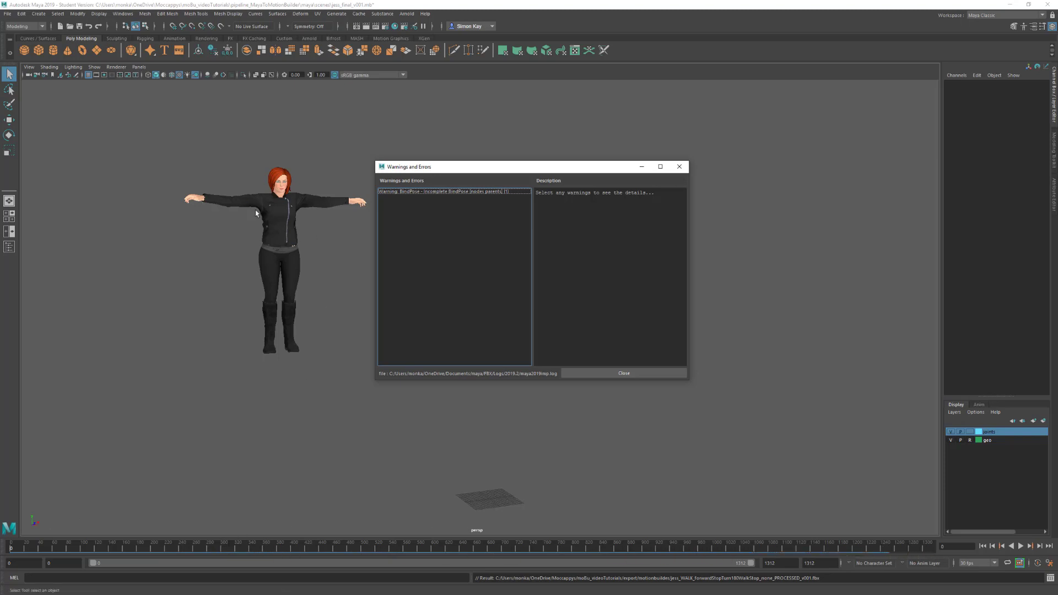
Read the details of the BindPose import warning, dismiss the report and play back the imported animation.
left_click(437, 191)
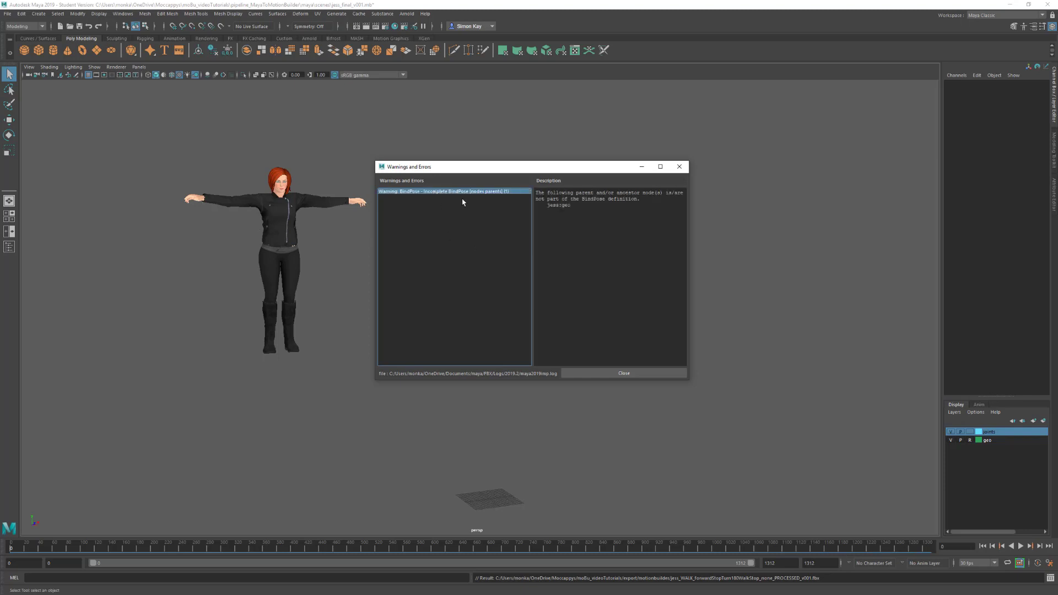
left_click(624, 373)
key("alt+v")
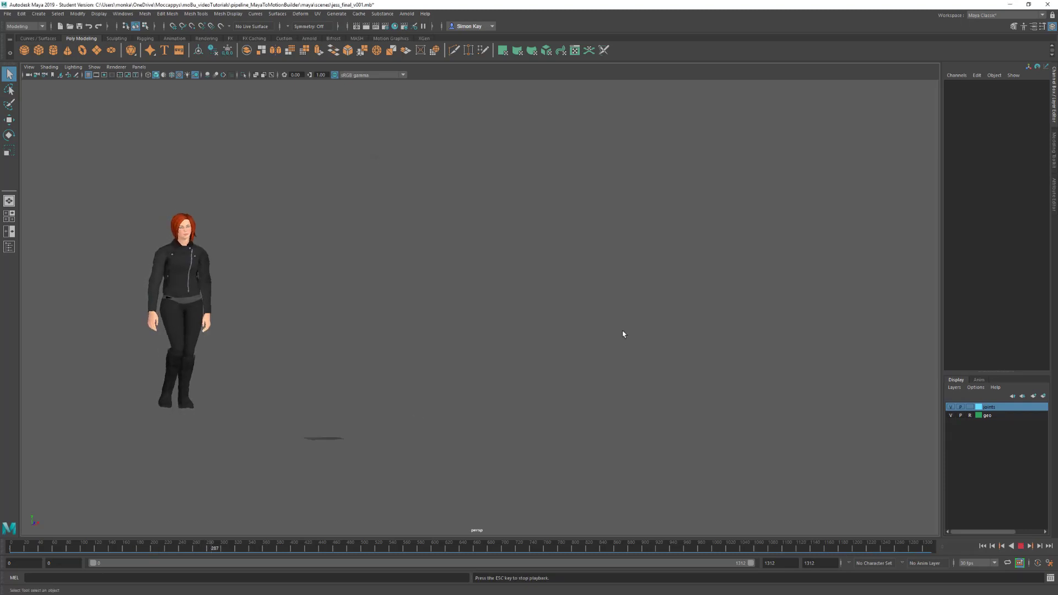